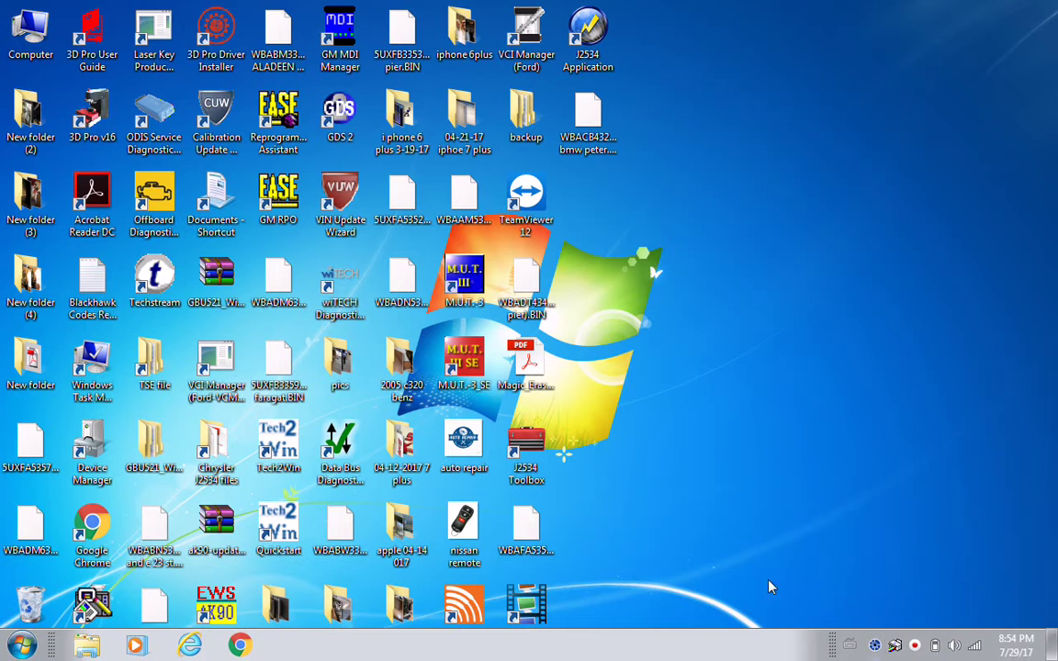
- Launch wiTECH Server from the wiTECH folder under Start > All Programs
left_click(24, 647)
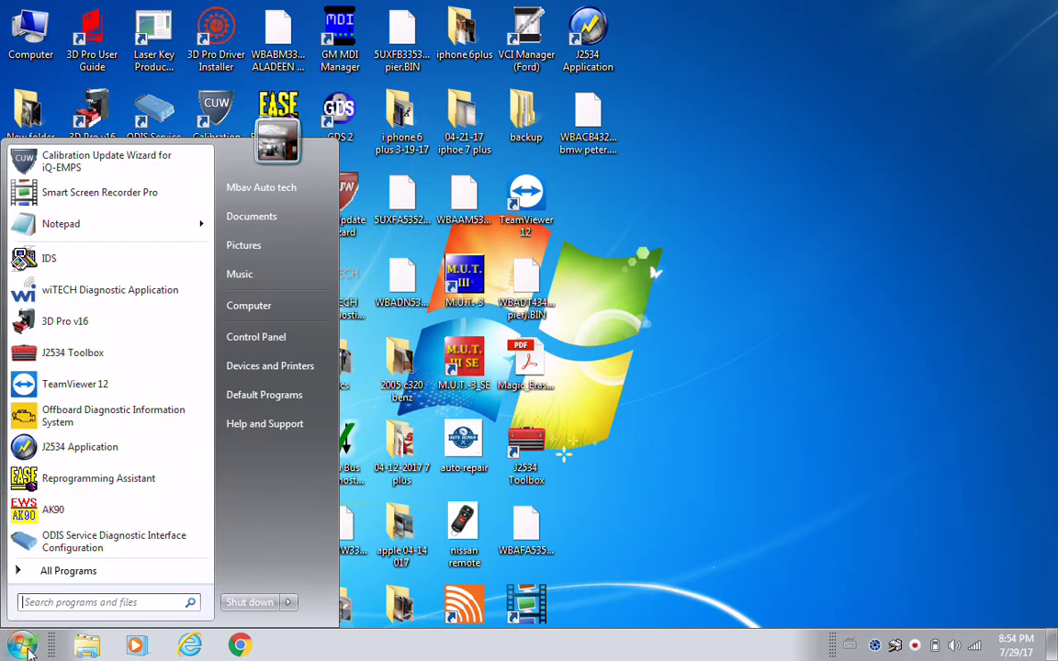
left_click(96, 579)
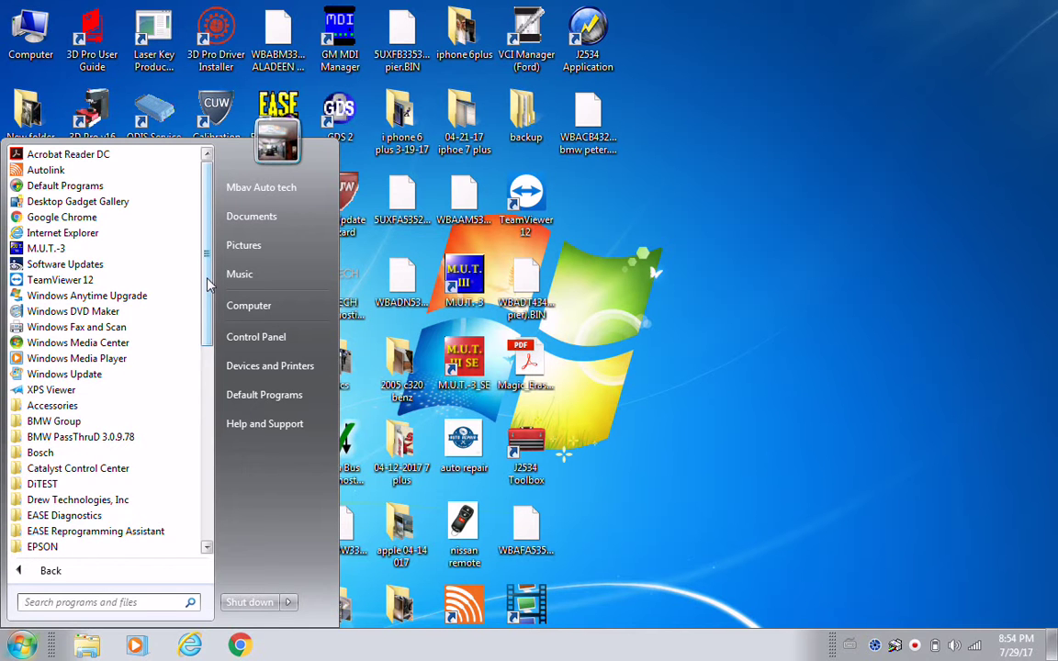
left_click_drag(208, 285, 204, 482)
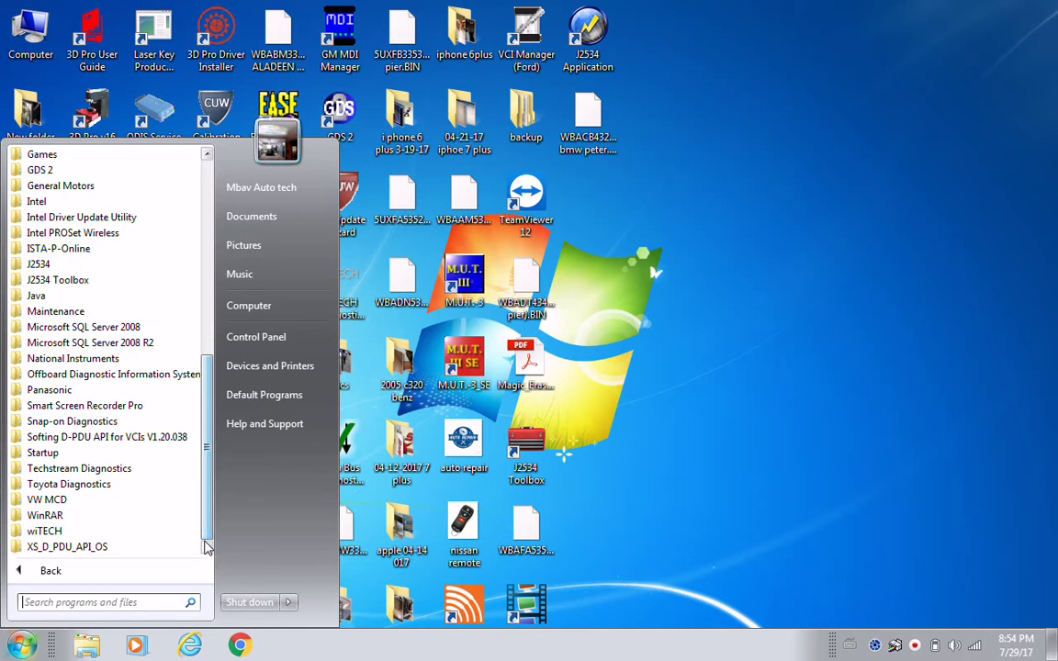
left_click(42, 531)
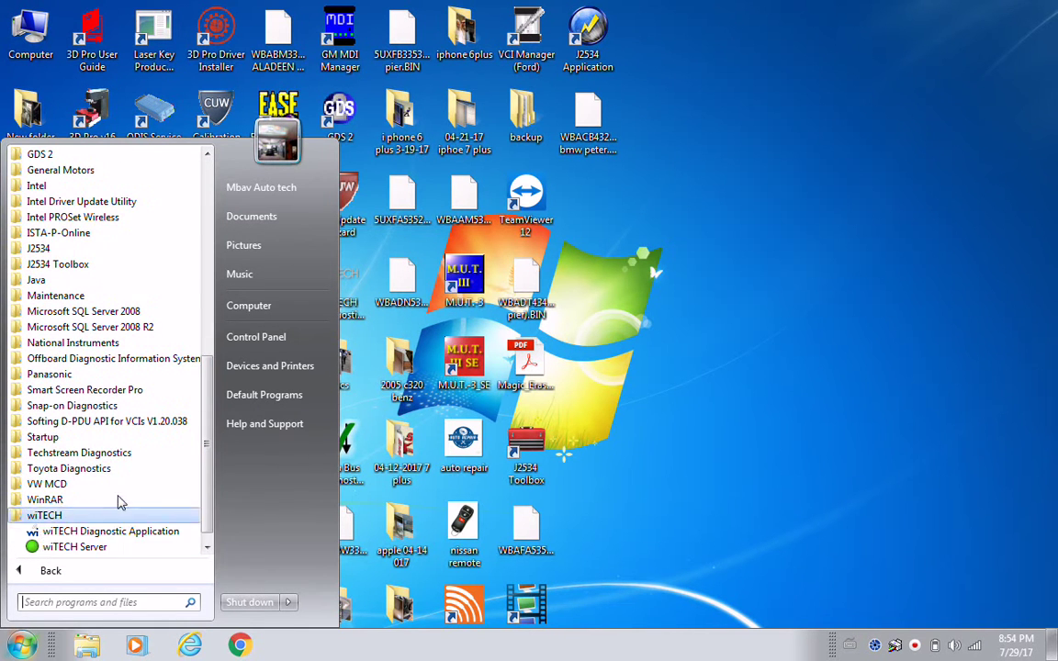
left_click(64, 547)
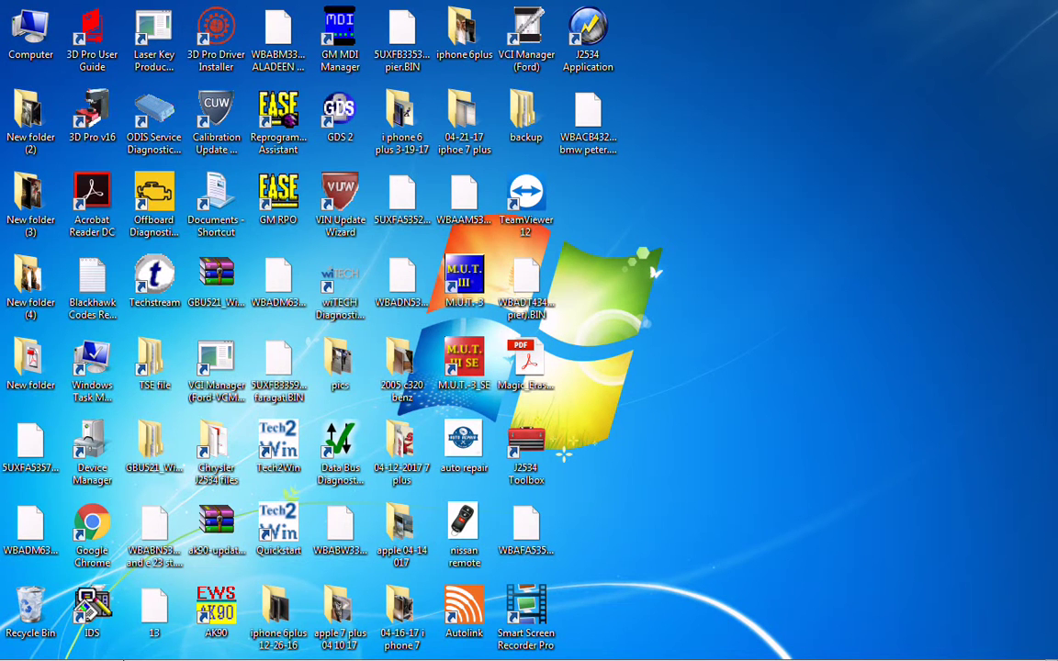
- Start Internet Explorer, then force the frozen browser closed
mouse_move(165, 642)
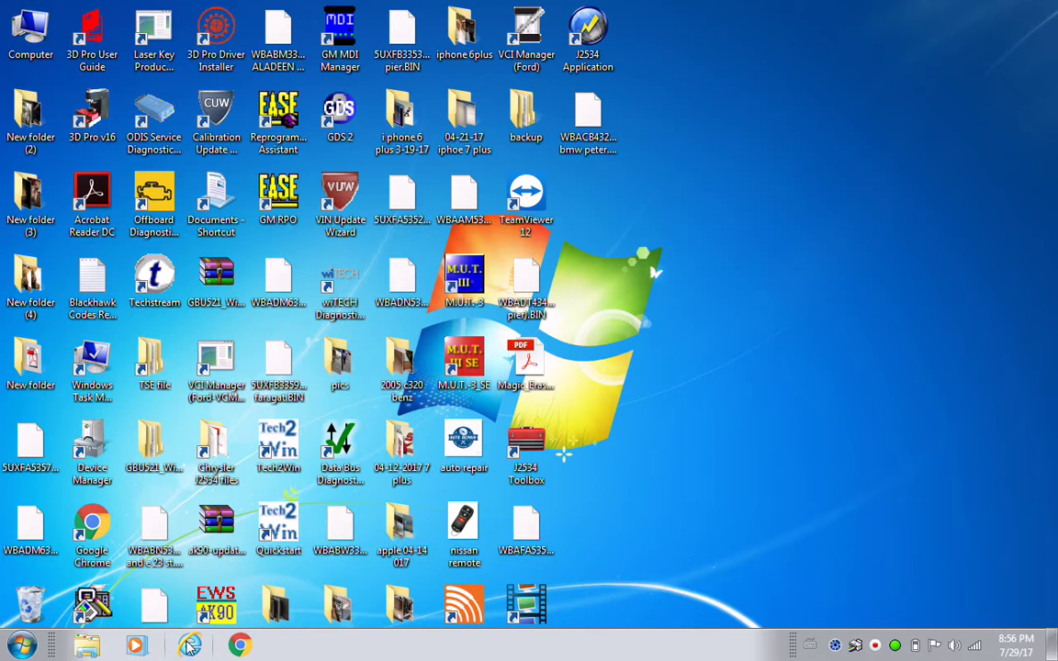
left_click(188, 645)
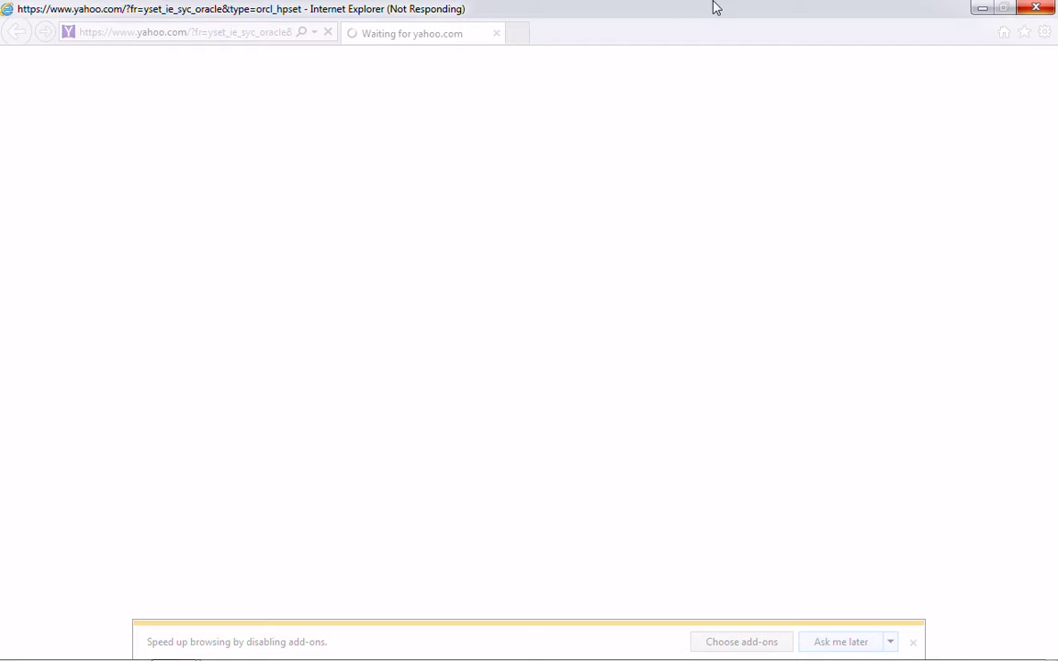
left_click(1033, 9)
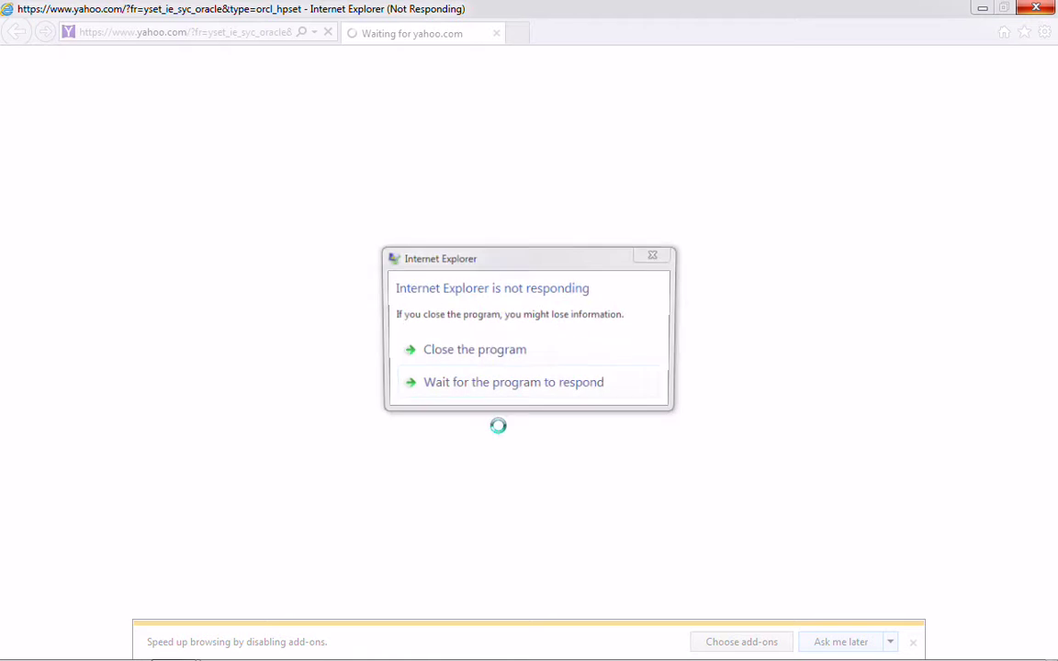
left_click(489, 358)
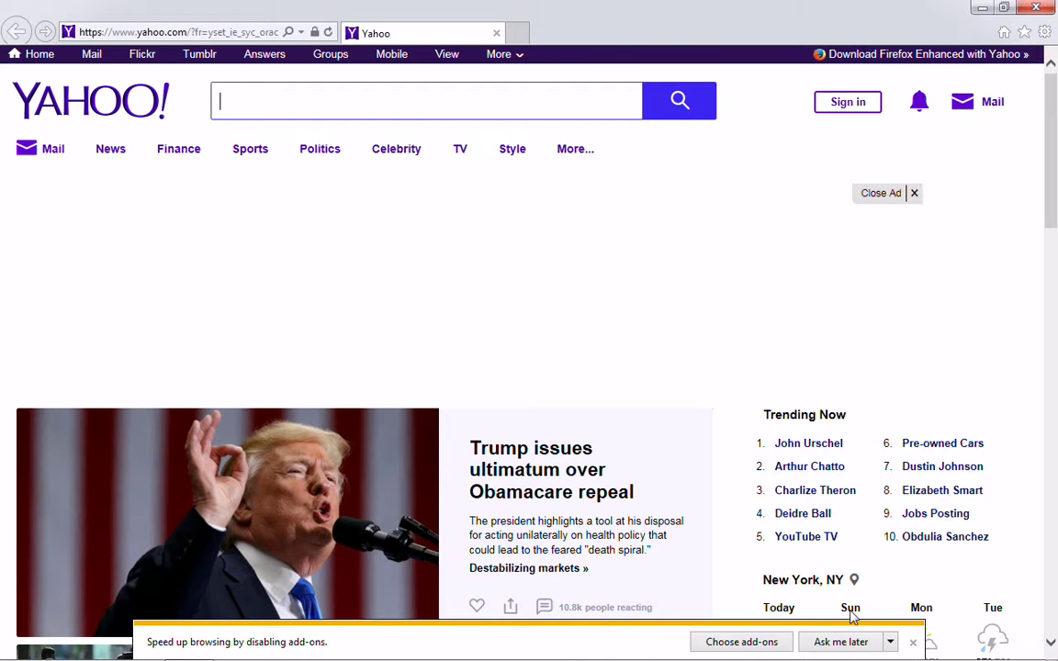
- Postpone the add-ons suggestion, view the New York weather, and minimize the browser
left_click(842, 645)
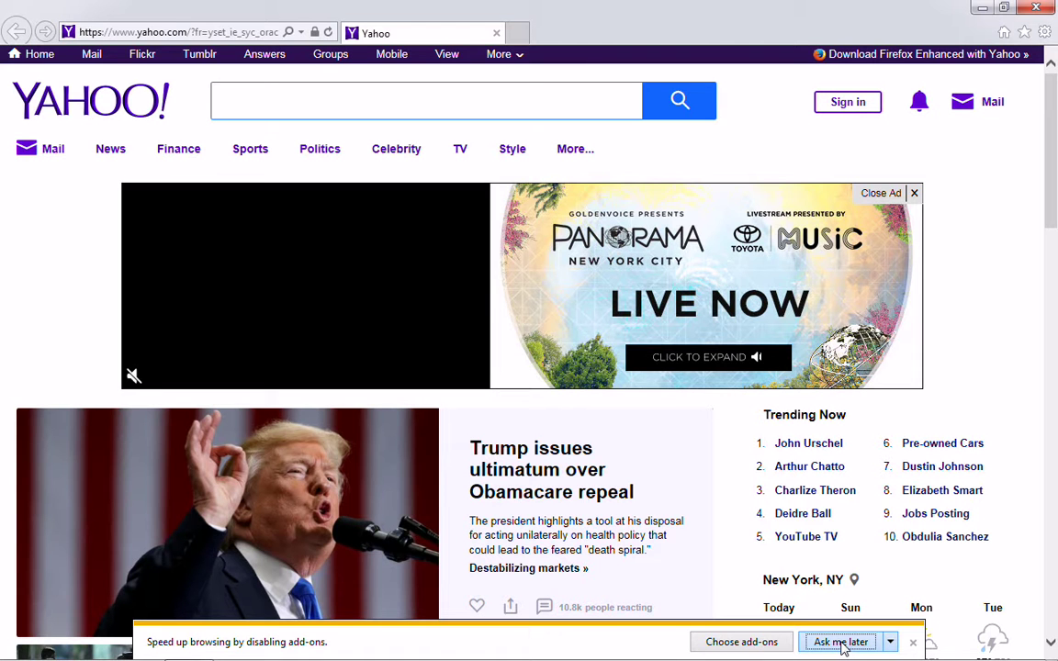
left_click(888, 642)
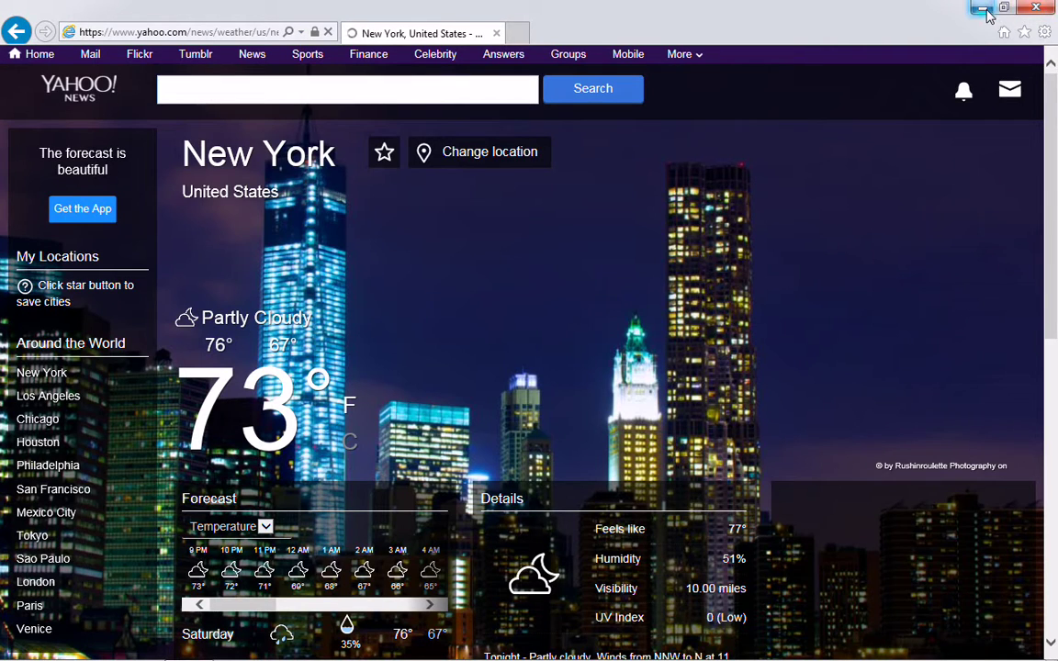
left_click(987, 13)
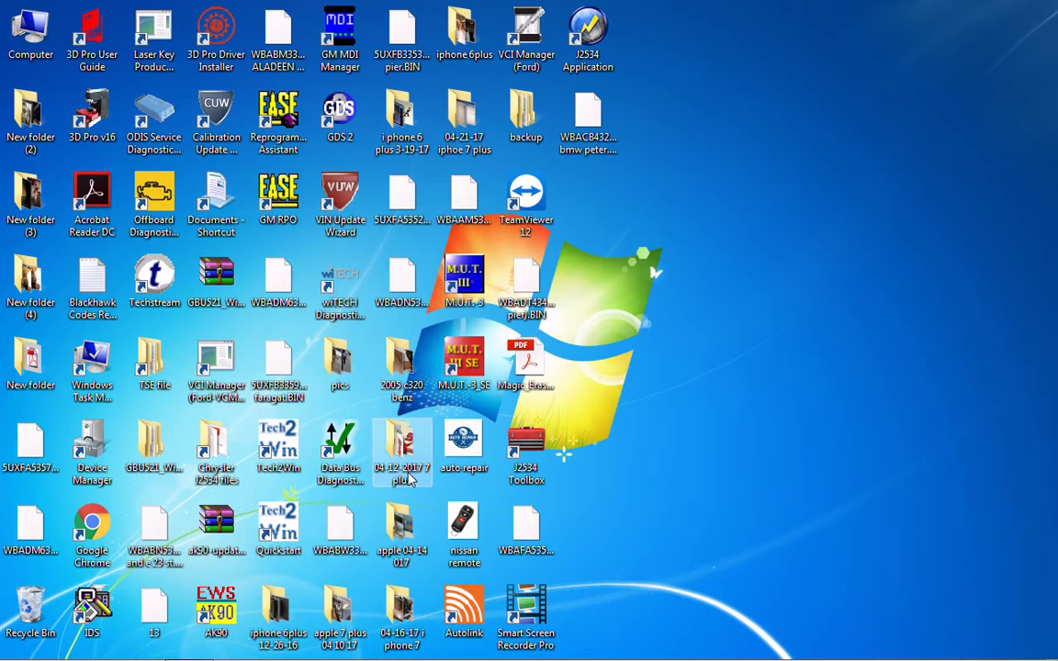
mouse_move(241, 648)
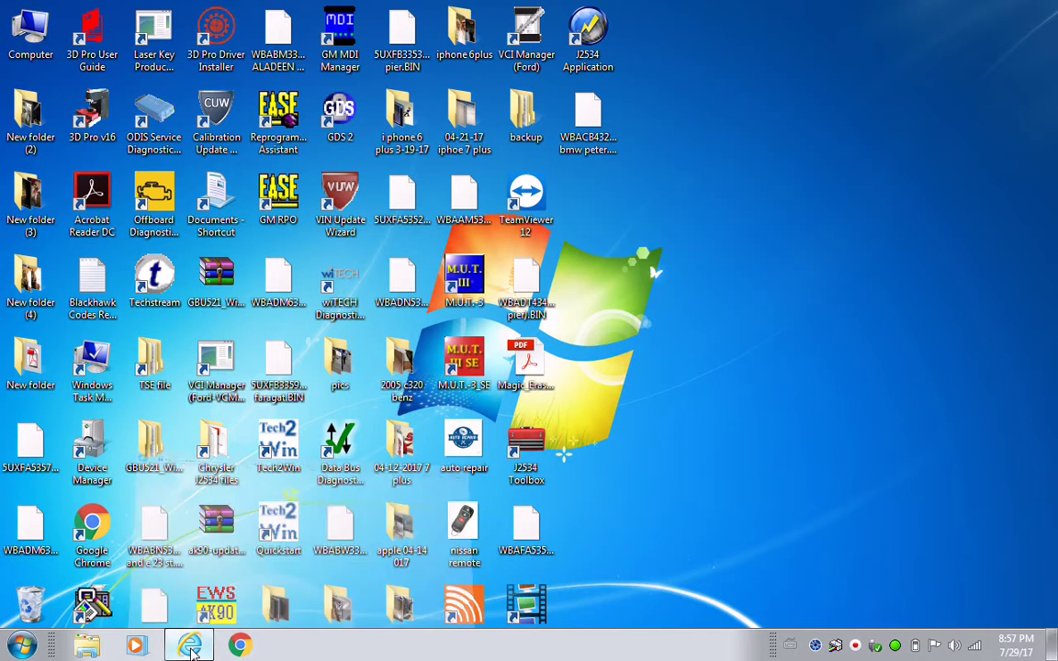
- In a new tab, search Yahoo for 'techauthority.com' and open the first result
left_click(191, 648)
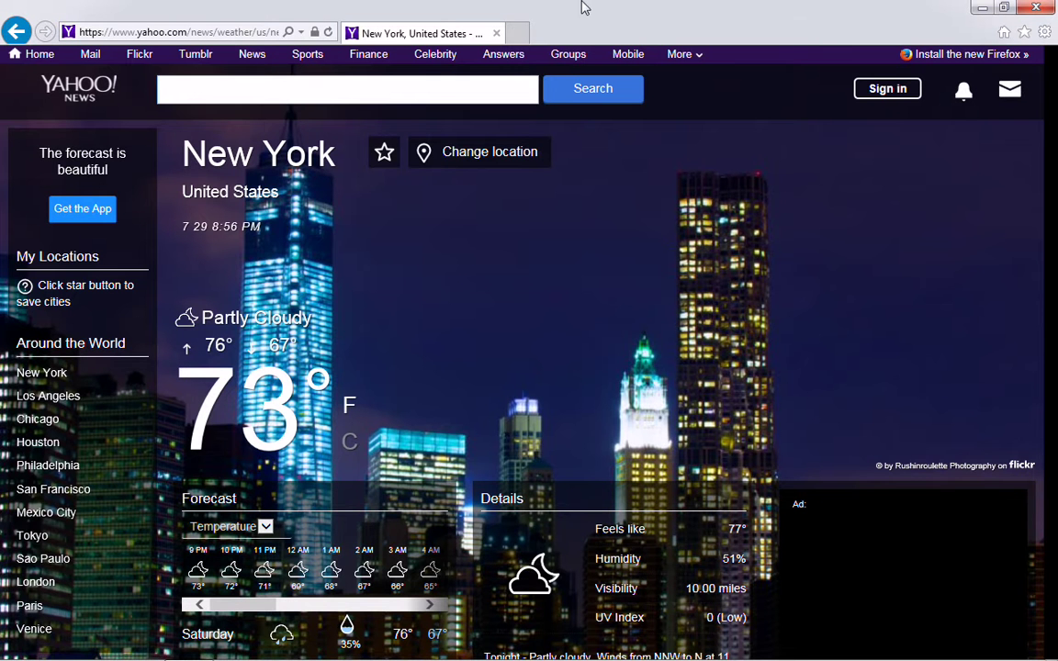
left_click(516, 33)
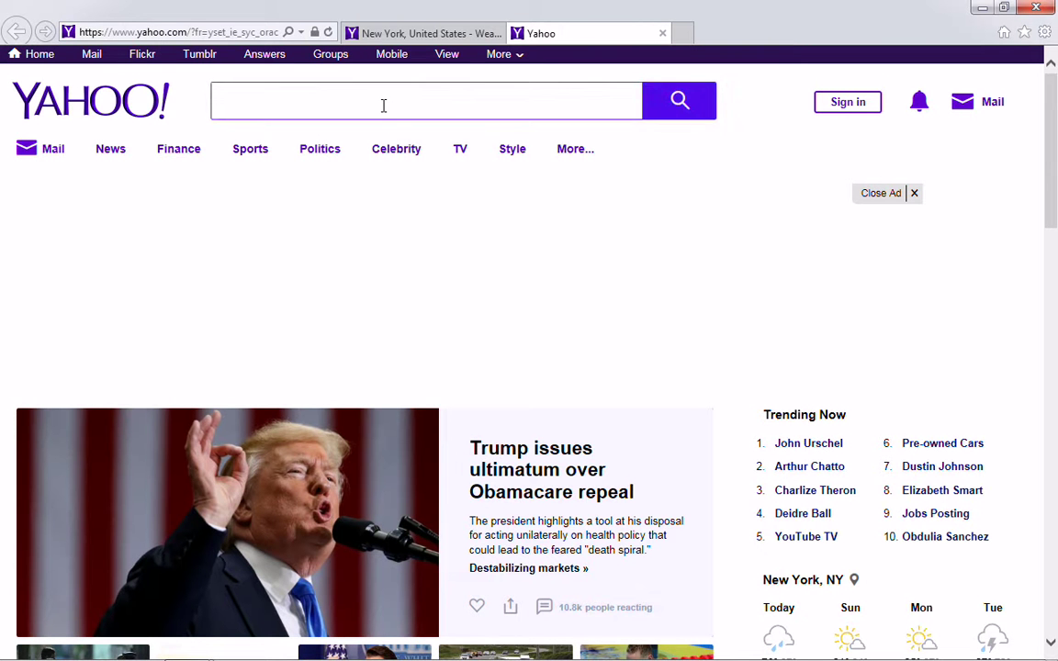
type("tech")
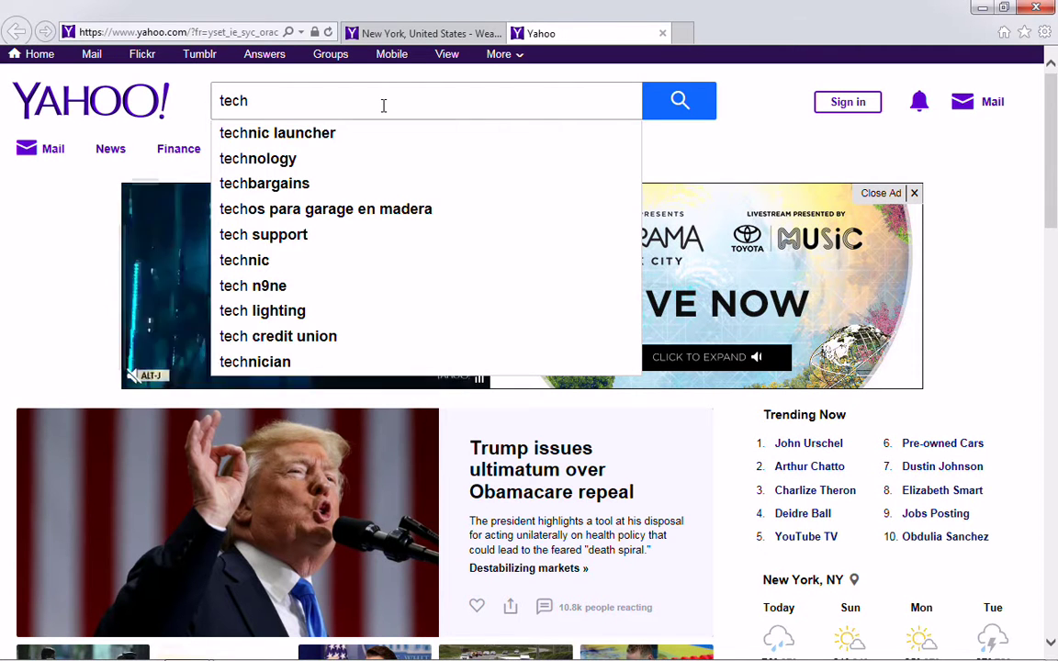
type("auth")
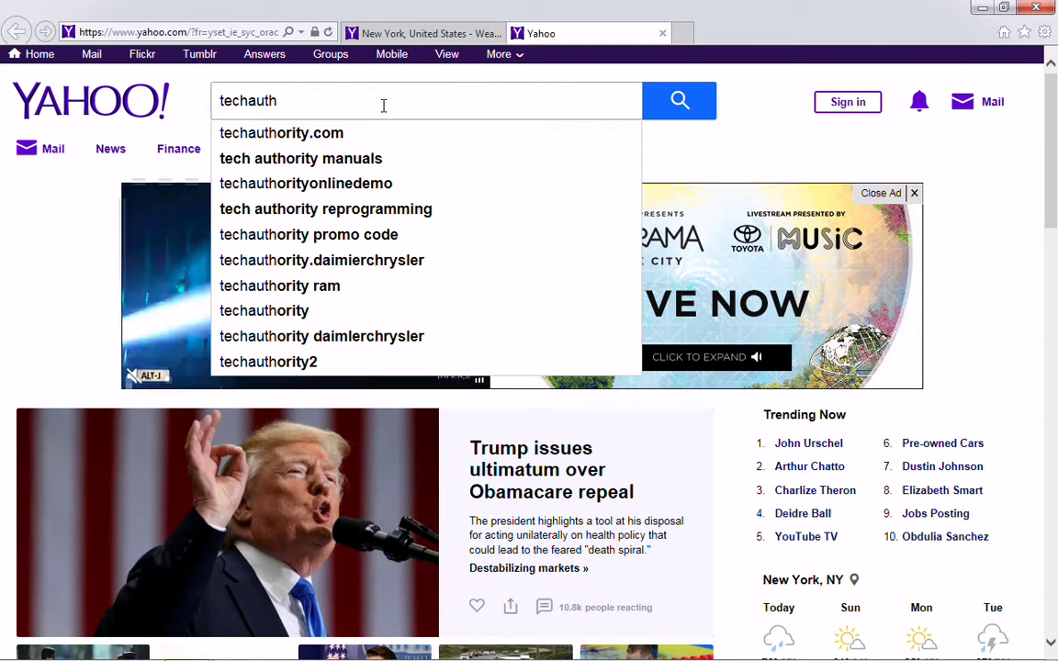
left_click(323, 135)
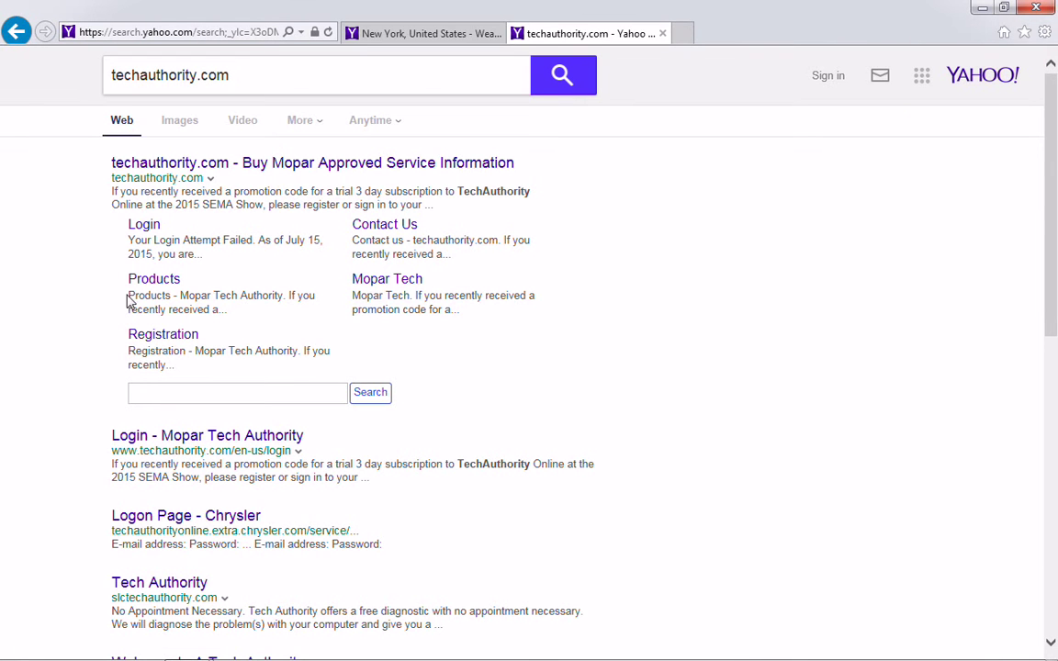
left_click(156, 168)
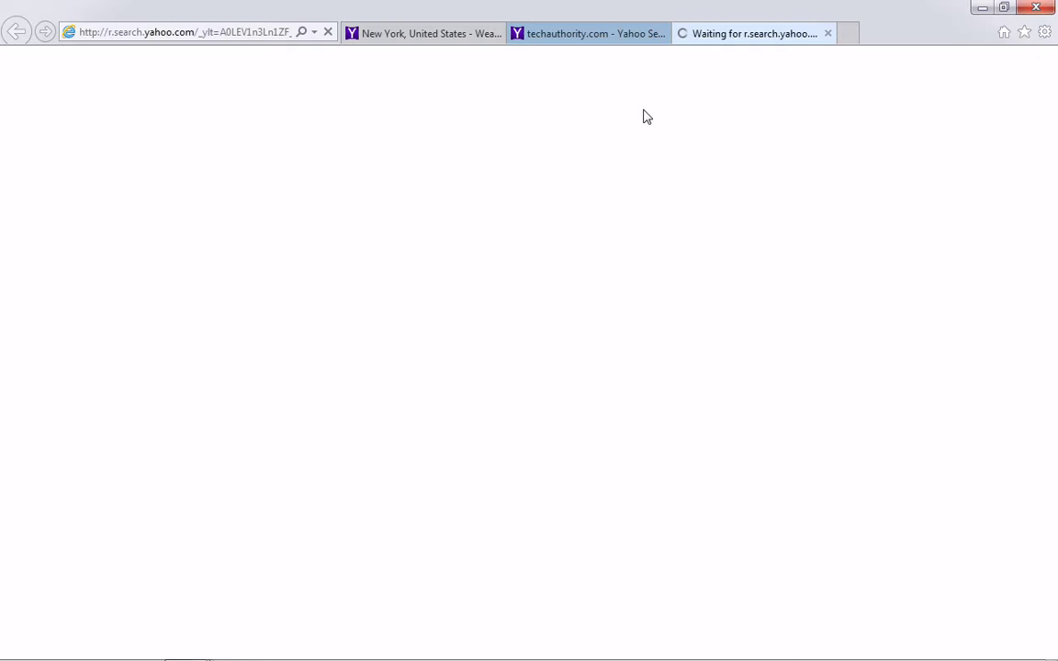
- Close the New York weather tab and dismiss the Java update notice
left_click(497, 34)
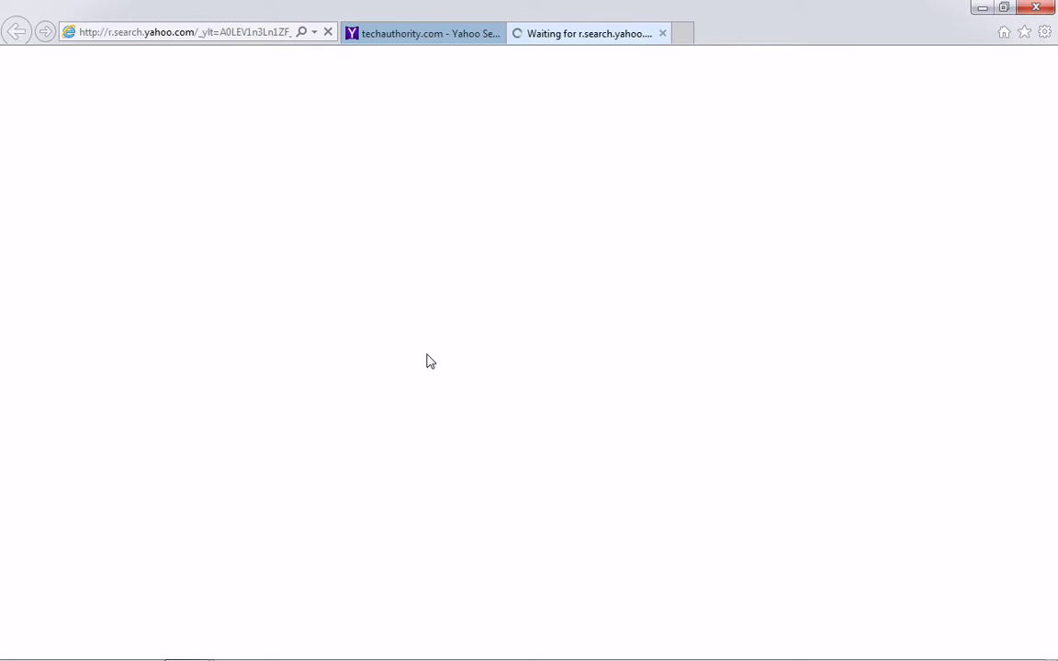
mouse_move(189, 657)
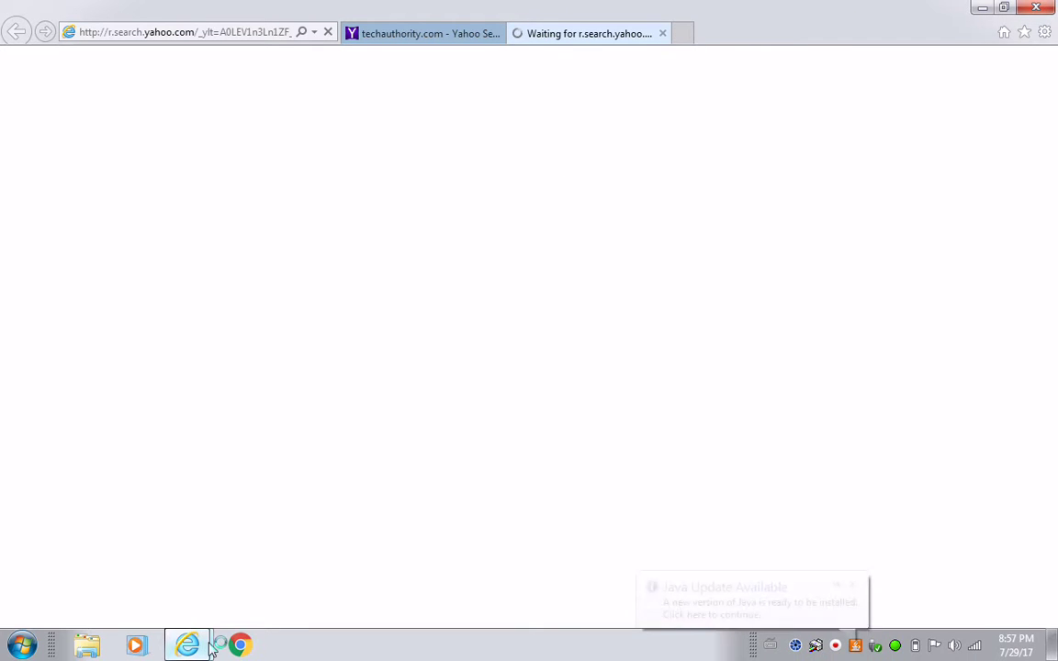
left_click(852, 585)
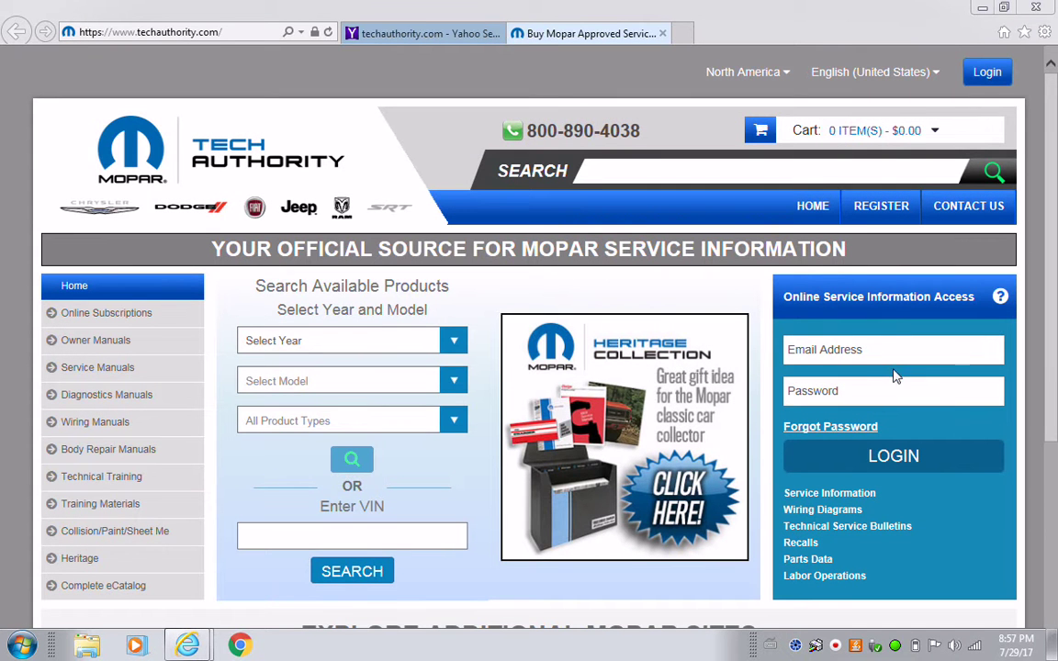
- Log in to TechAuthority with the saved e-mail and password, confirming to continue online
left_click(890, 354)
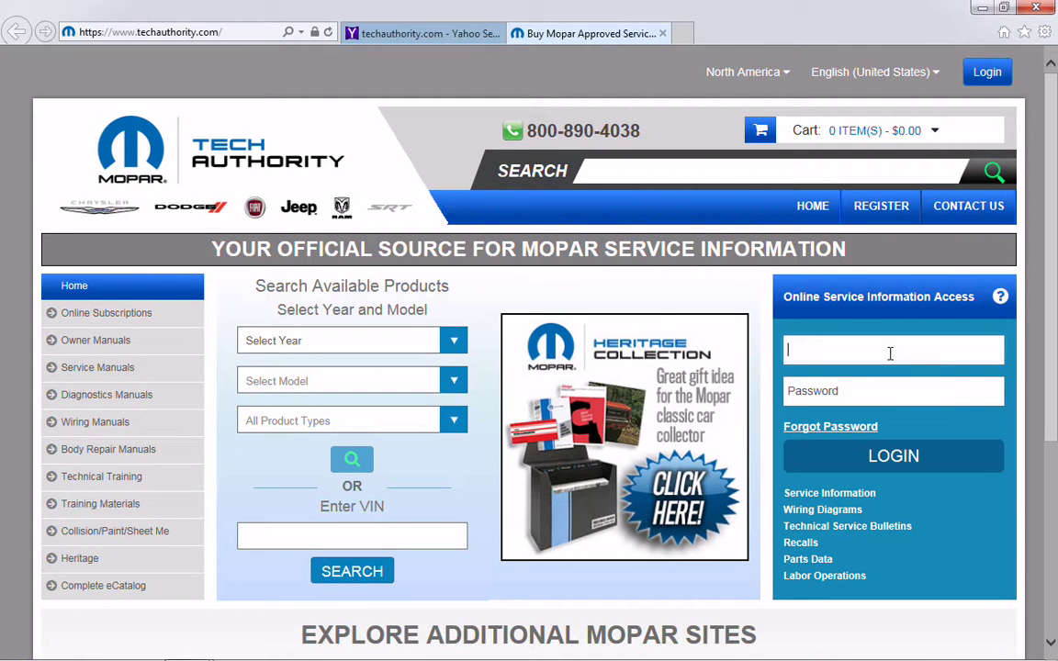
type("p")
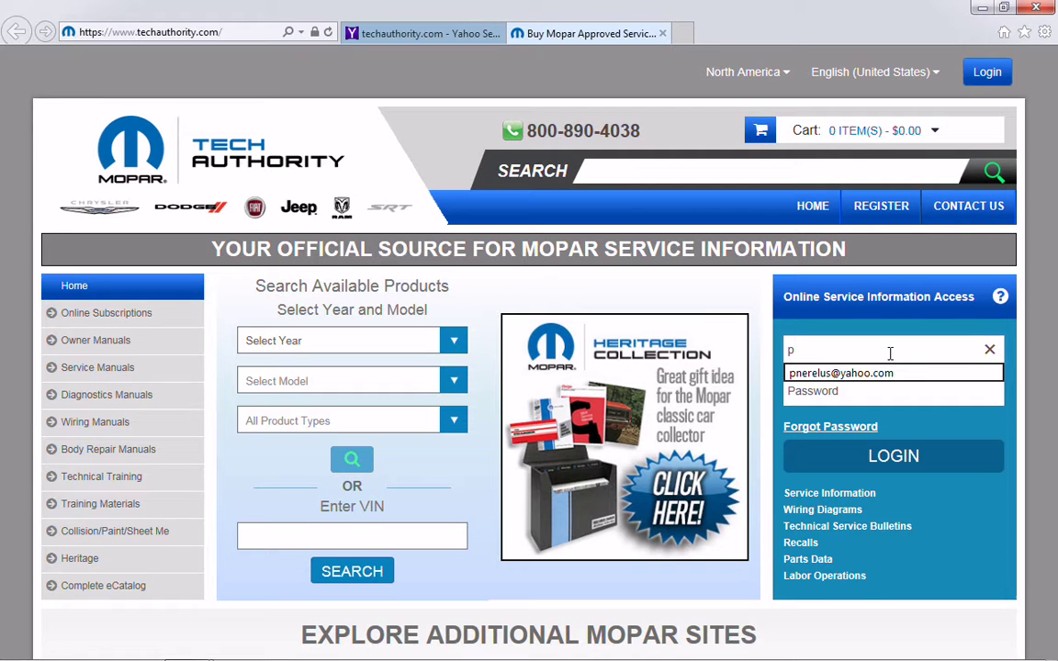
left_click(852, 374)
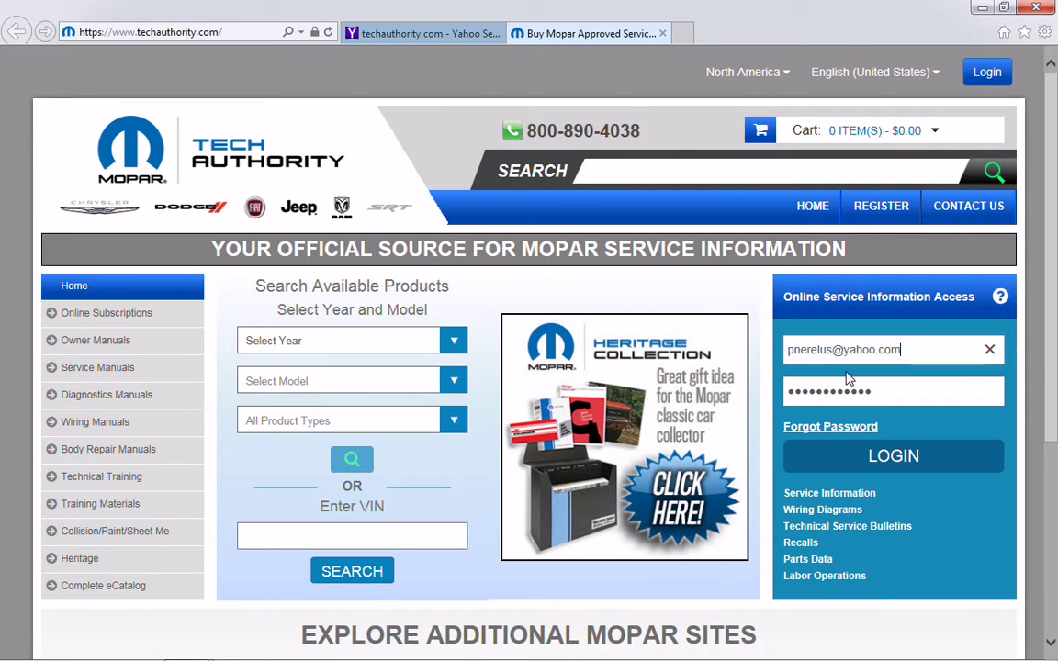
left_click(833, 459)
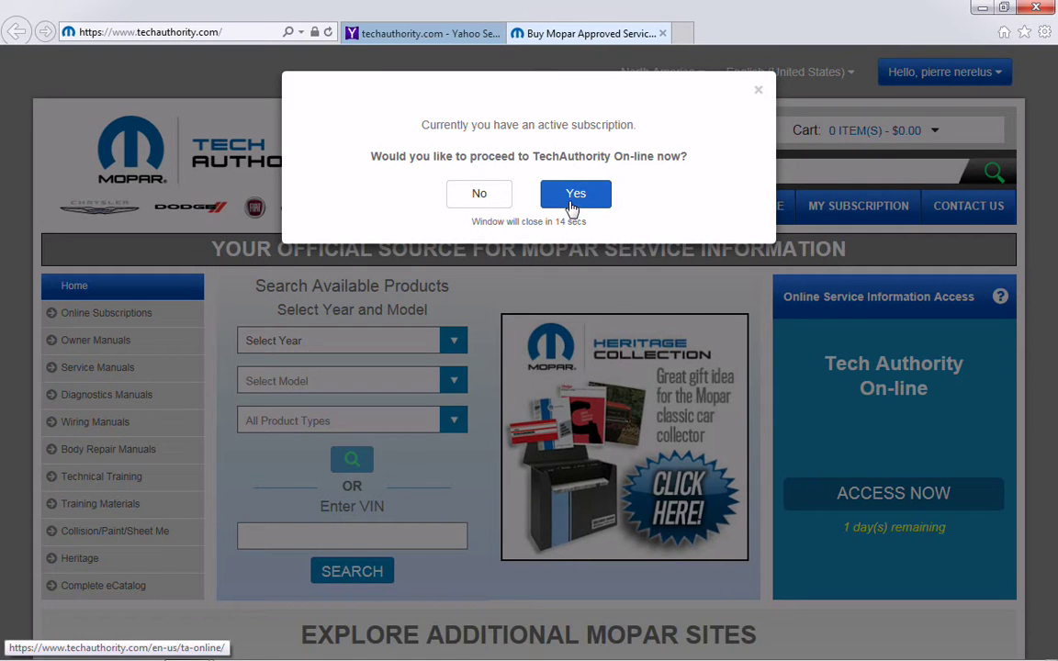
left_click(572, 205)
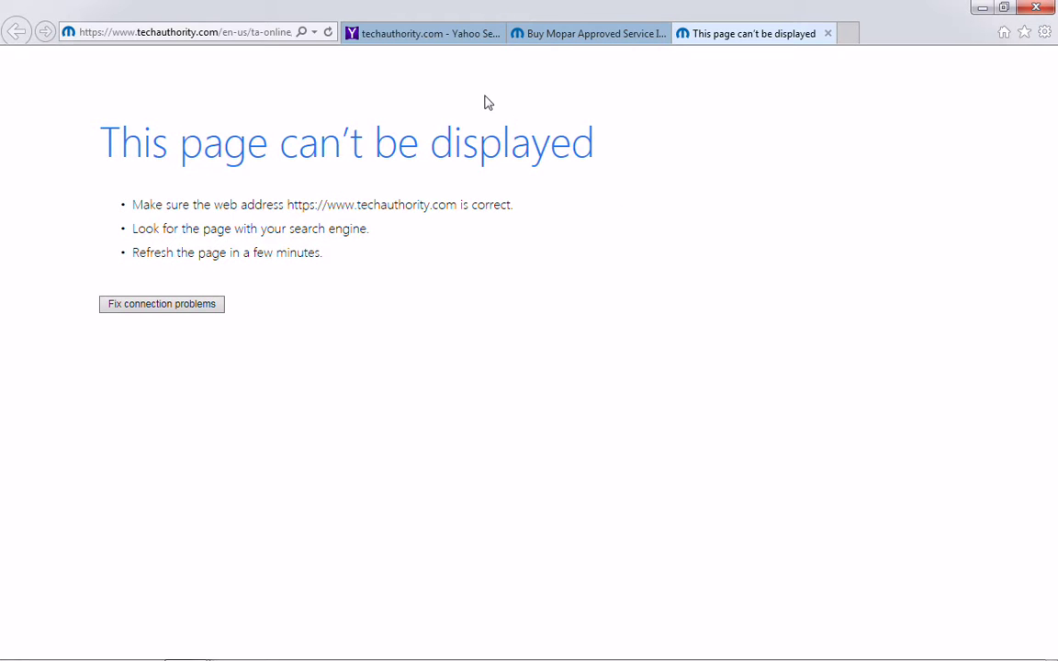
- Run the connection troubleshooter, then close it once it finds no problems
left_click(165, 309)
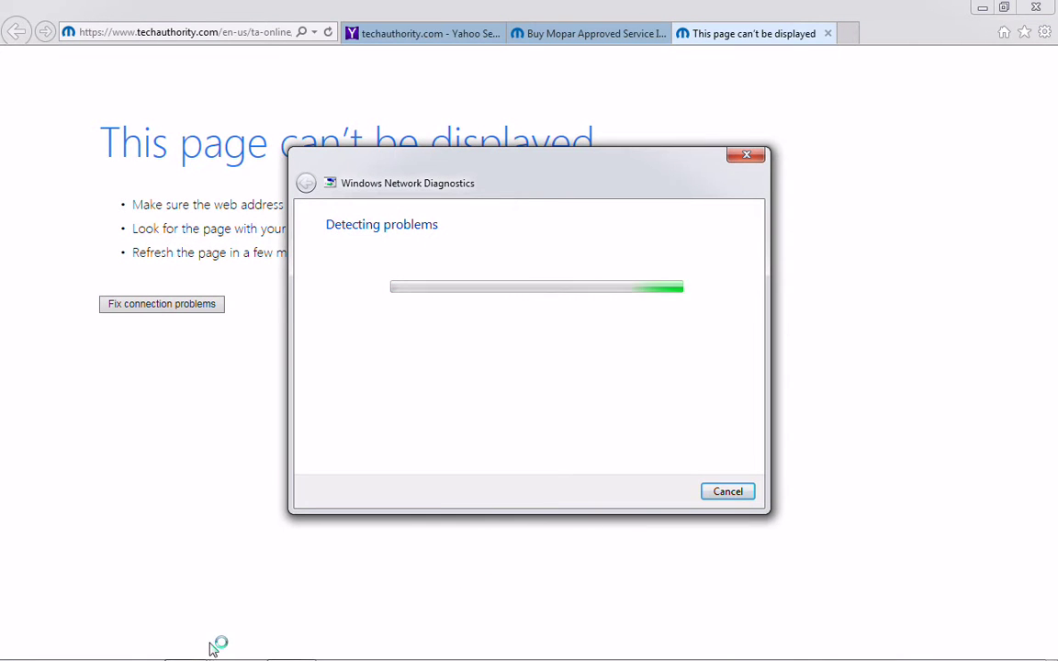
mouse_move(158, 649)
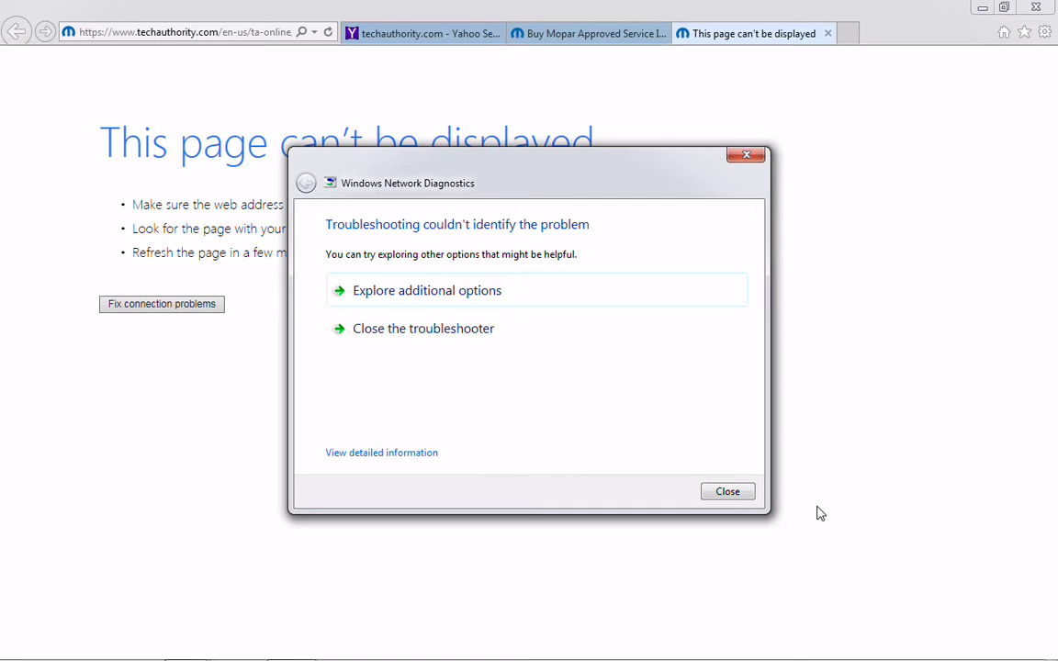
left_click(727, 492)
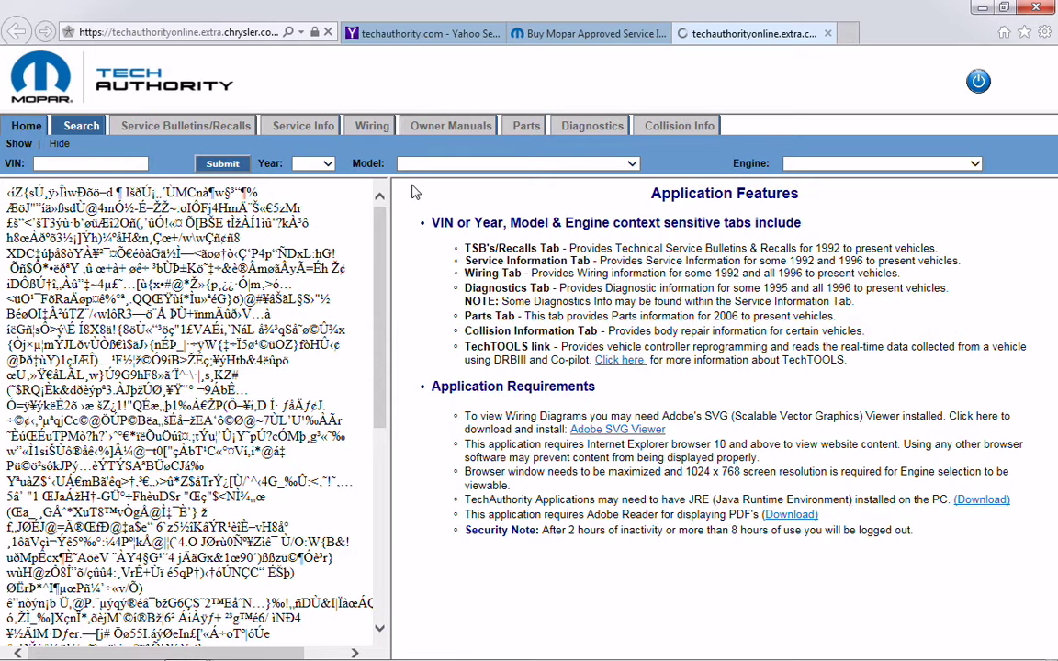
- Close the Tech Authority OnLine, Mopar service information, and Yahoo search tabs, shutting the browser
left_click_drag(379, 312, 393, 276)
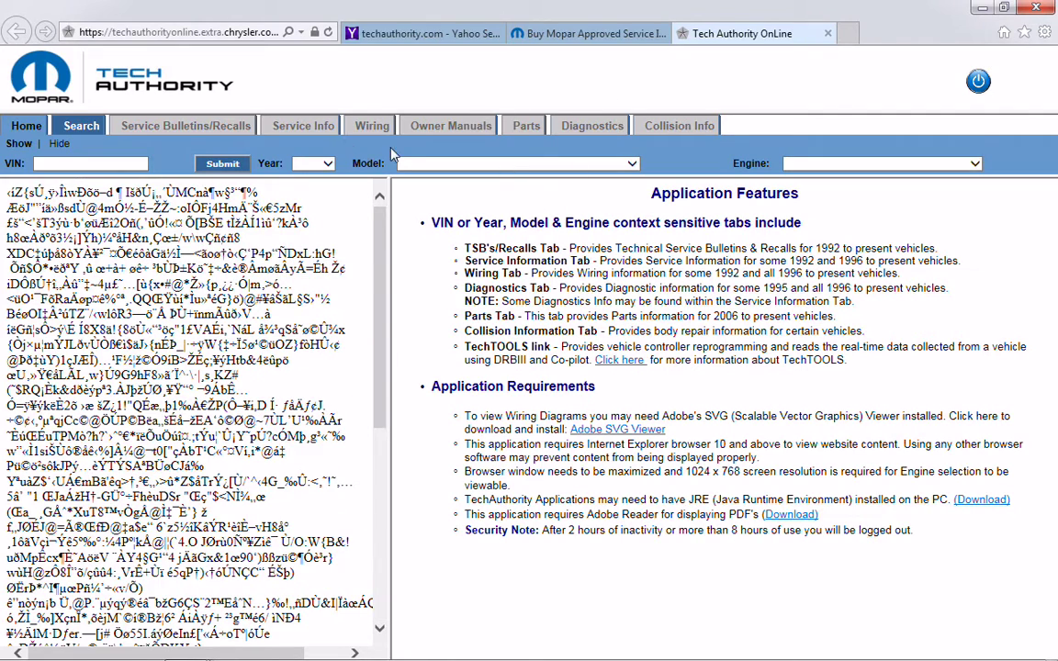
left_click(555, 32)
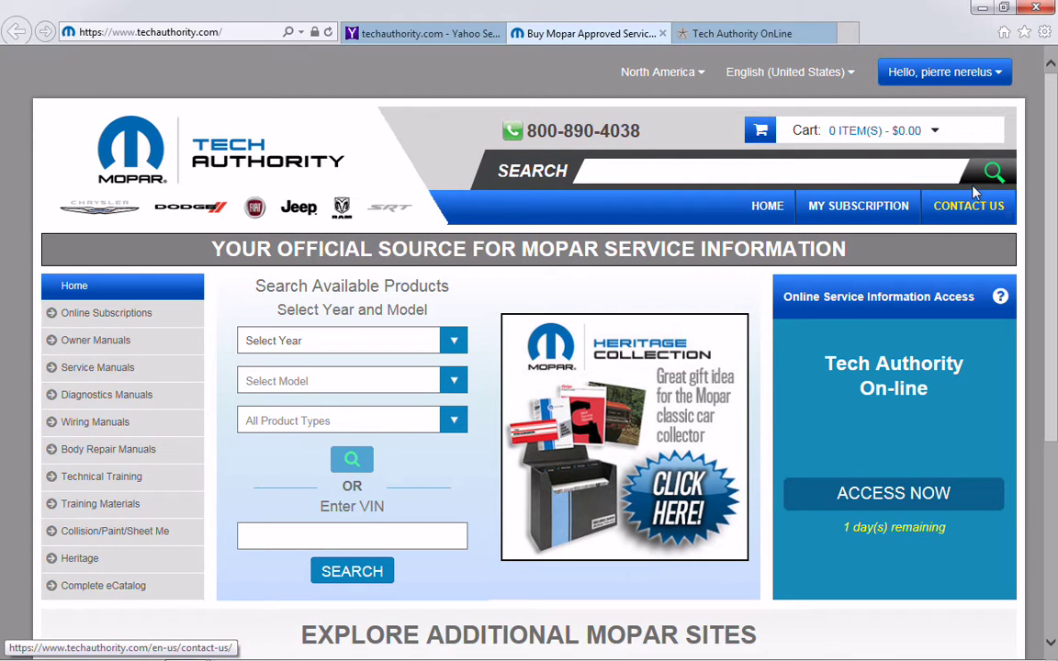
left_click(827, 33)
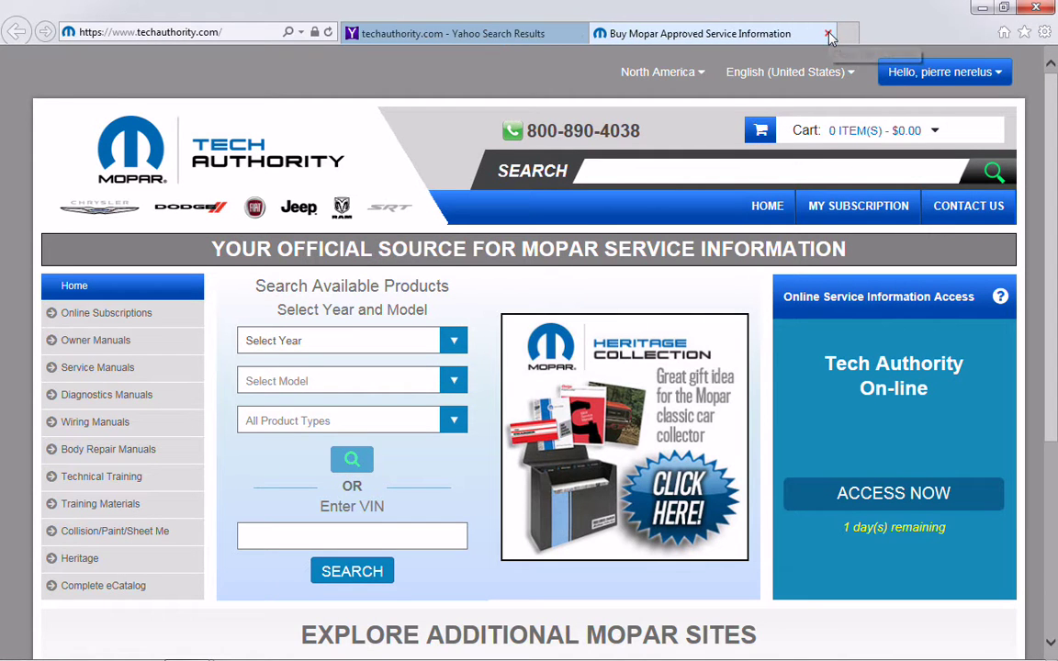
left_click(827, 33)
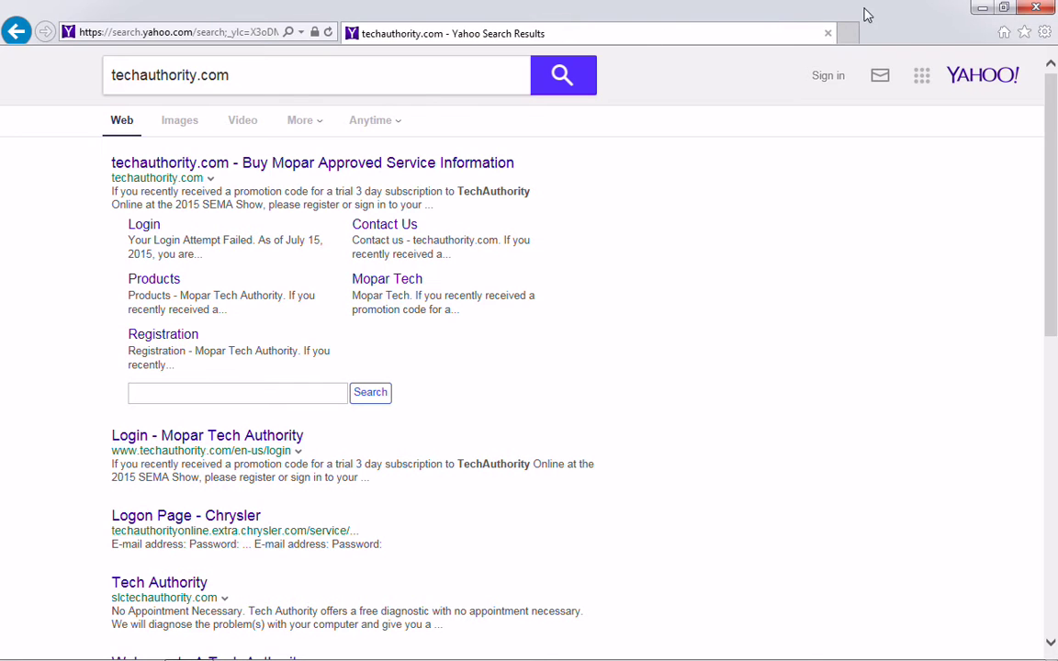
left_click(827, 33)
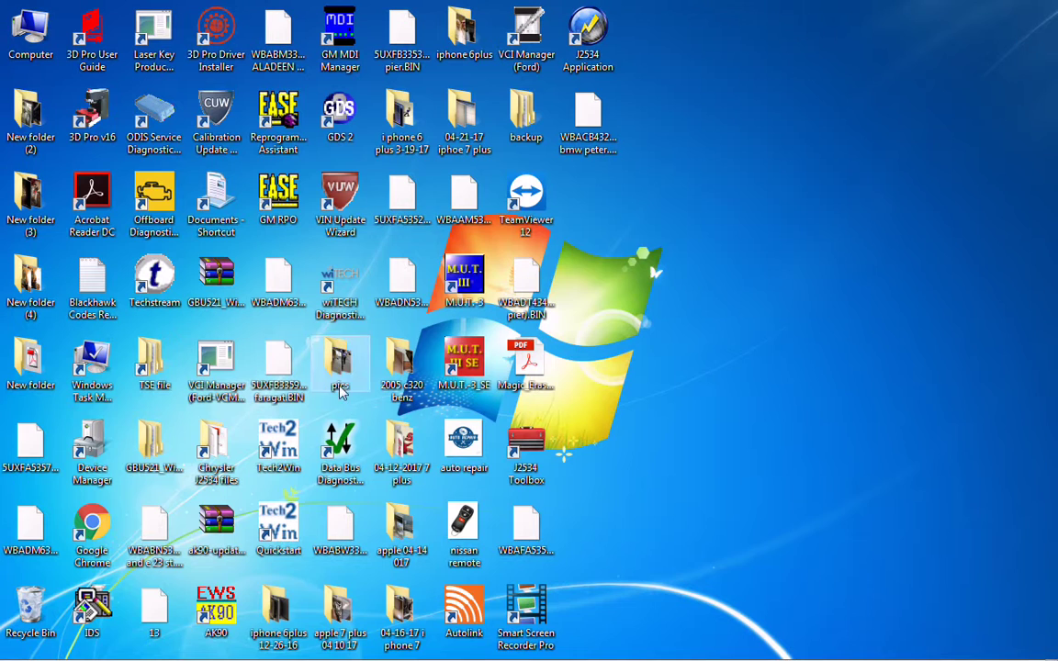
- Open TechAuthority in Chrome and replace the saved login e-mail with the user's own username
mouse_move(243, 653)
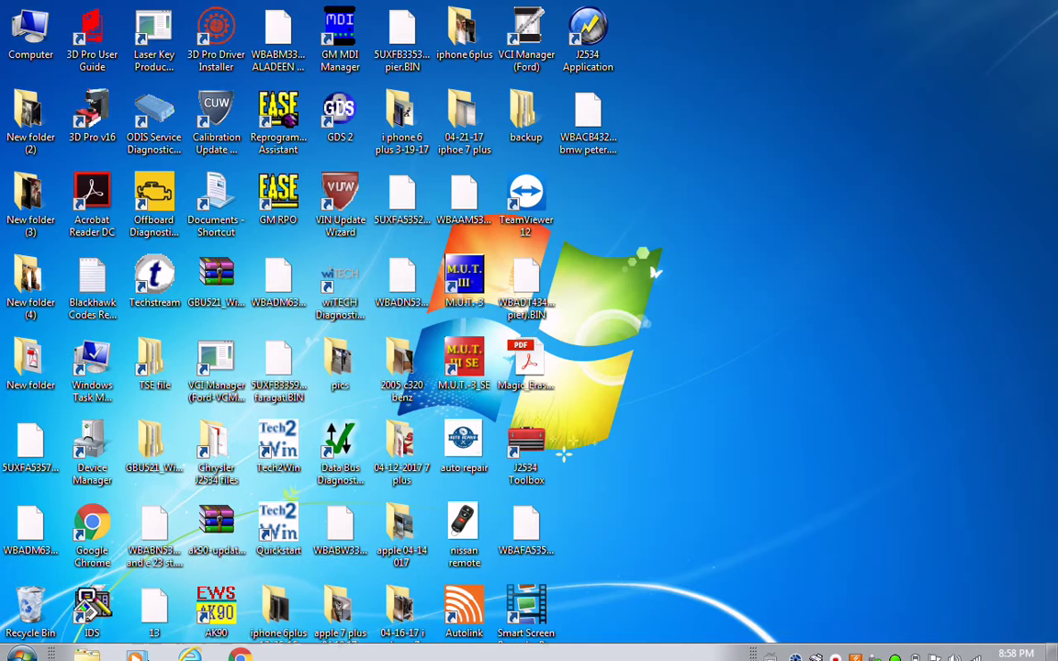
left_click(244, 649)
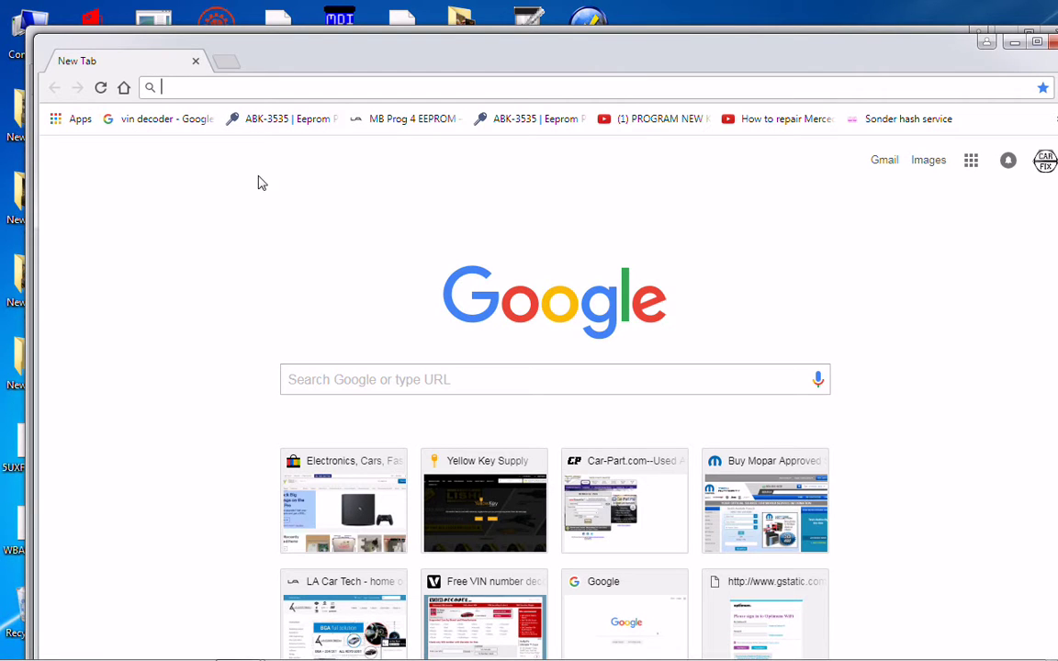
left_click(718, 492)
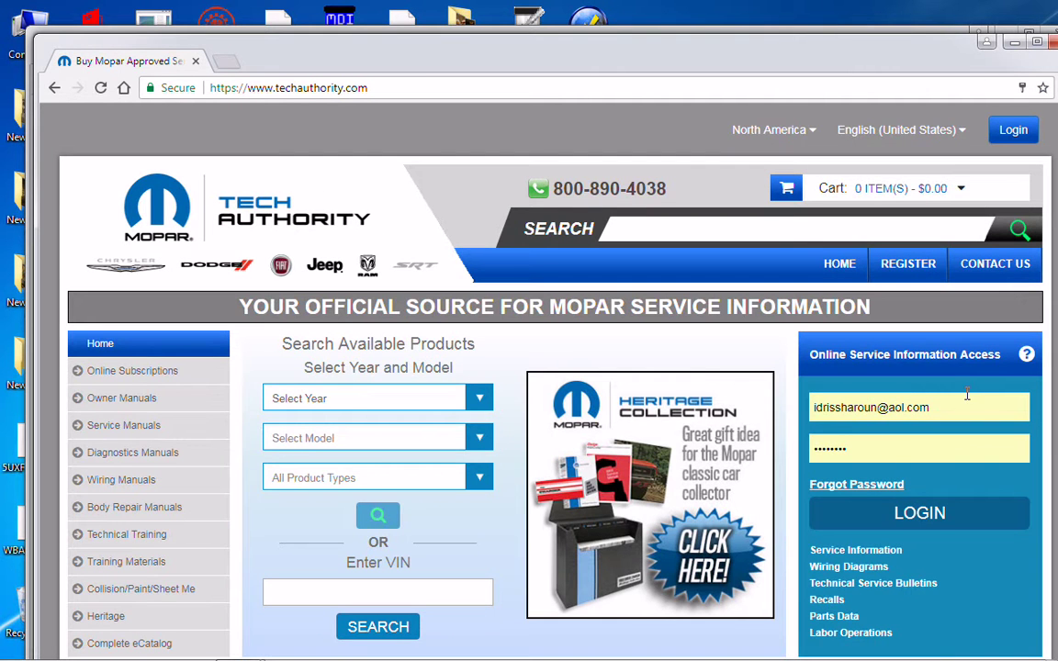
left_click(960, 404)
key("BackSpace")
key("BackSpace")
key("BackSpace")
key("BackSpace")
key("BackSpace")
key("BackSpace")
key("BackSpace")
key("BackSpace")
key("BackSpace")
key("BackSpace")
key("BackSpace")
key("BackSpace")
key("BackSpace")
key("BackSpace")
key("BackSpace")
key("BackSpace")
key("BackSpace")
key("BackSpace")
key("BackSpace")
key("BackSpace")
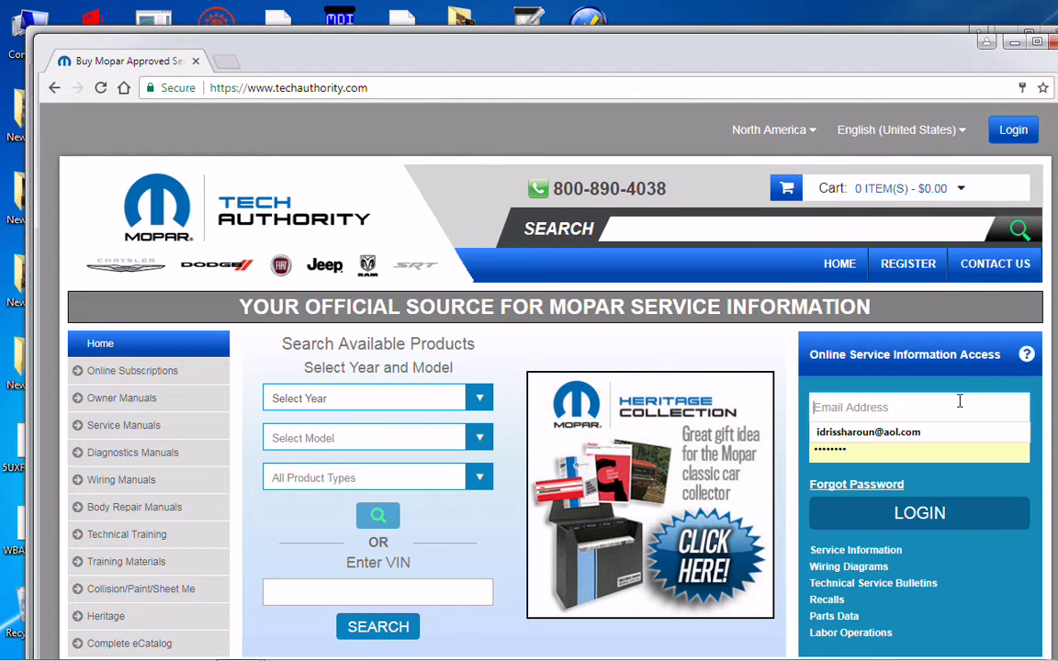
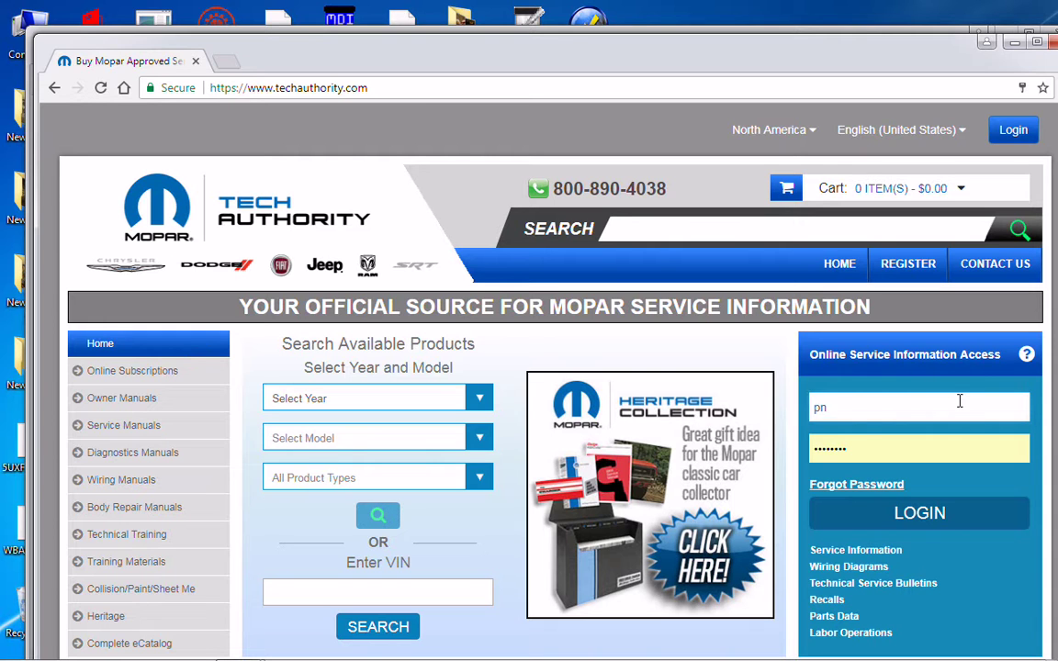
mouse_move(18, 652)
- Close both Chrome windows and launch the wiTECH Diagnostic Application from its desktop shortcut
left_click(1053, 44)
left_click(1042, 37)
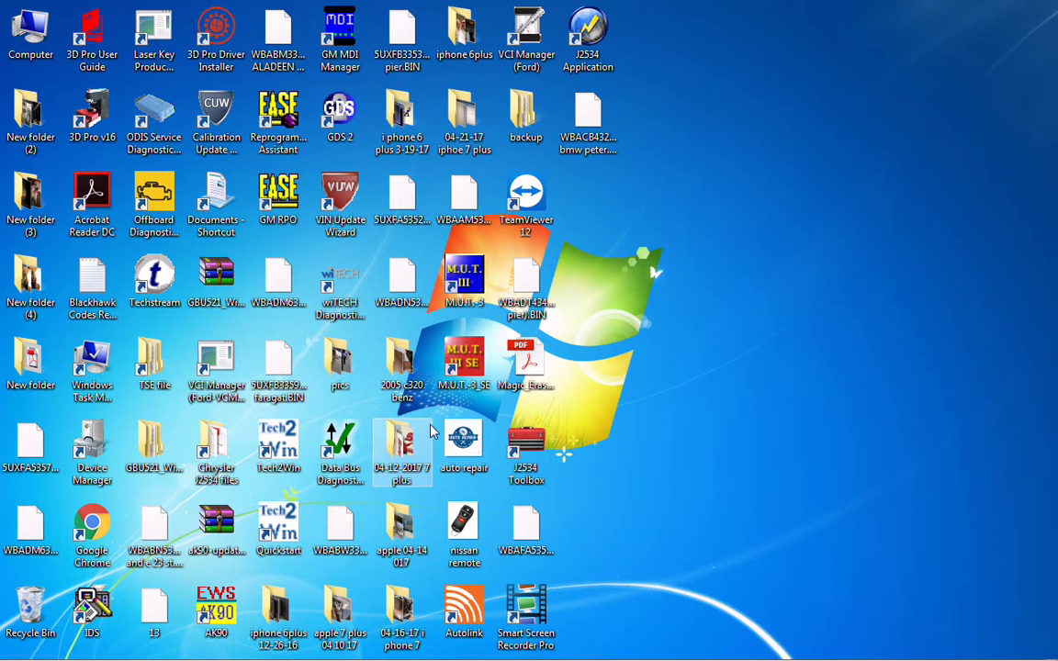
left_click(339, 303)
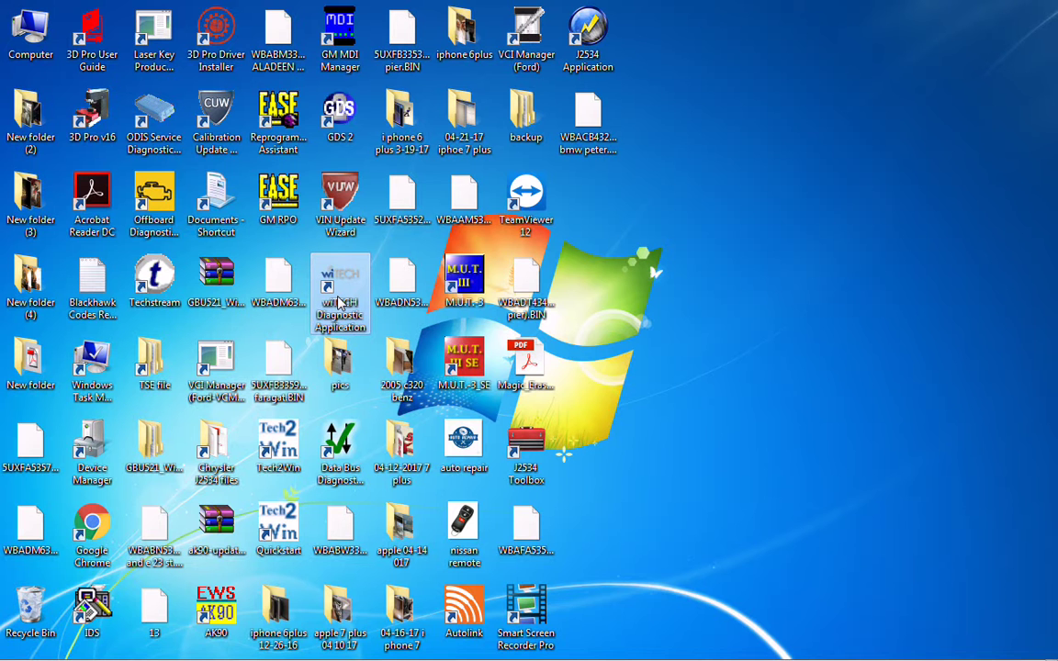
double_click(340, 303)
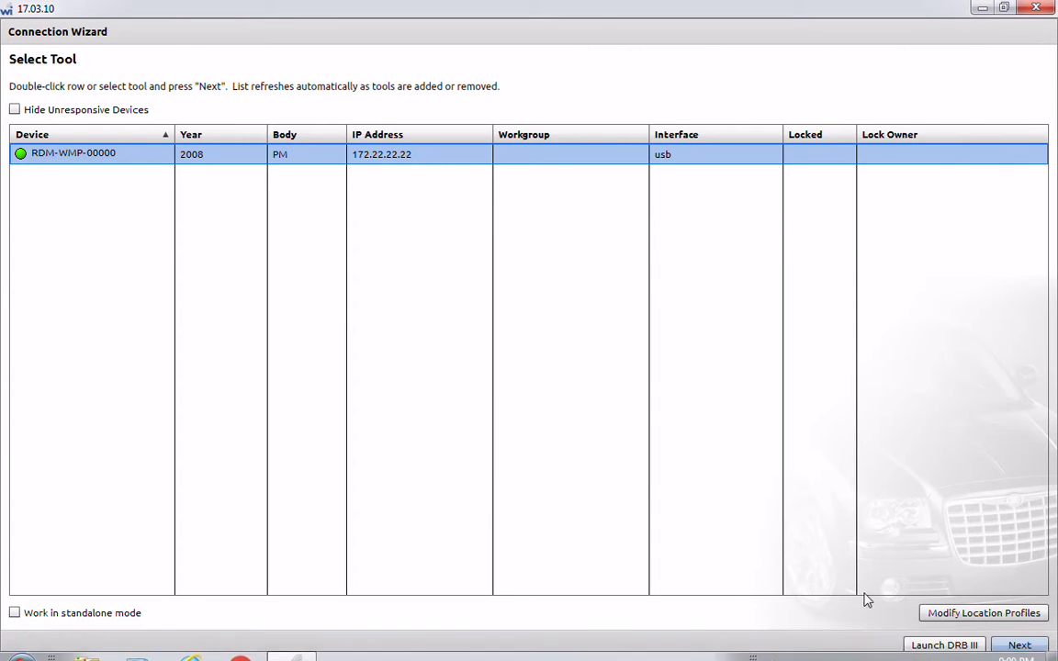
- Connect to the RDM-WMP-00000 device with the e-mail cleared and Work Off Line ticked, then dismiss the Adobe AIR update
left_click(1019, 646)
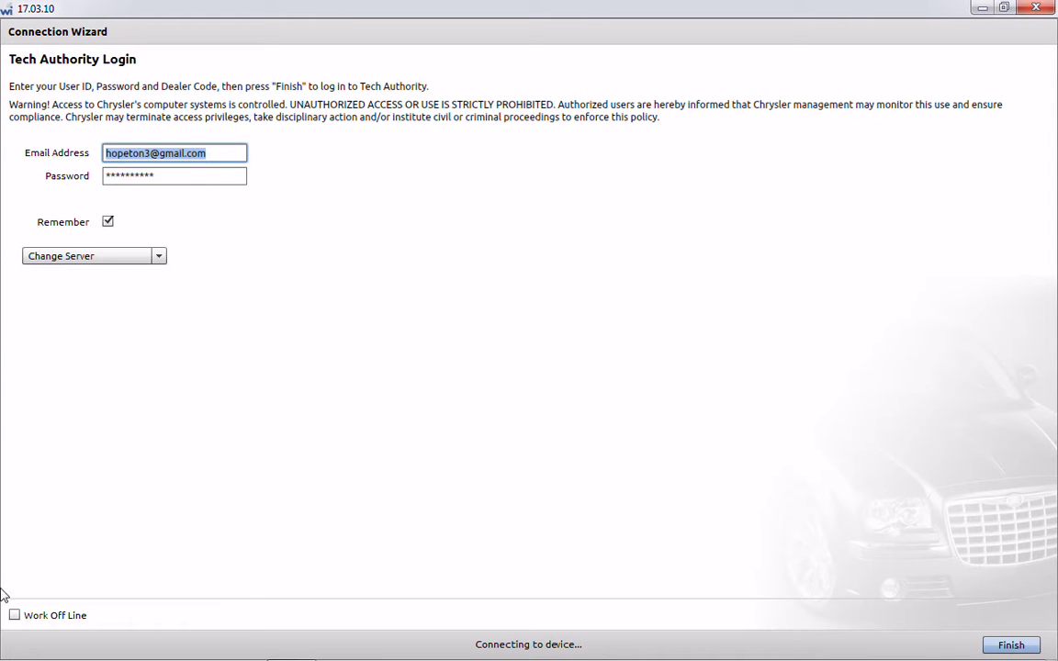
left_click(220, 153)
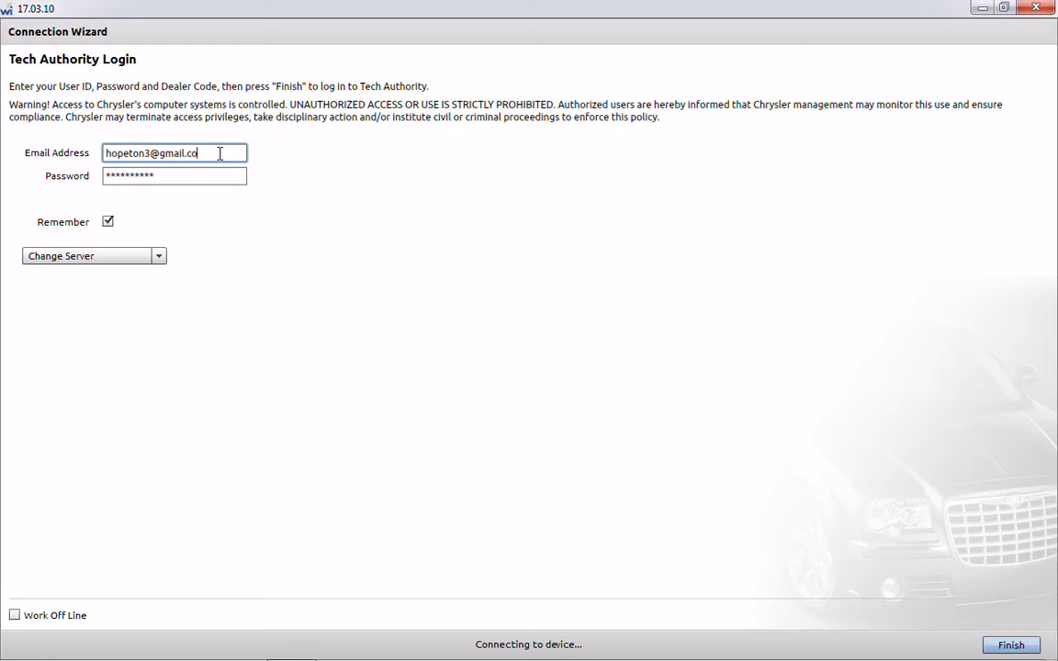
key("BackSpace")
key("BackSpace")
key("BackSpace")
key("BackSpace")
key("BackSpace")
key("BackSpace")
key("BackSpace")
key("BackSpace")
key("BackSpace")
key("BackSpace")
key("BackSpace")
key("BackSpace")
key("BackSpace")
key("BackSpace")
key("BackSpace")
key("BackSpace")
key("BackSpace")
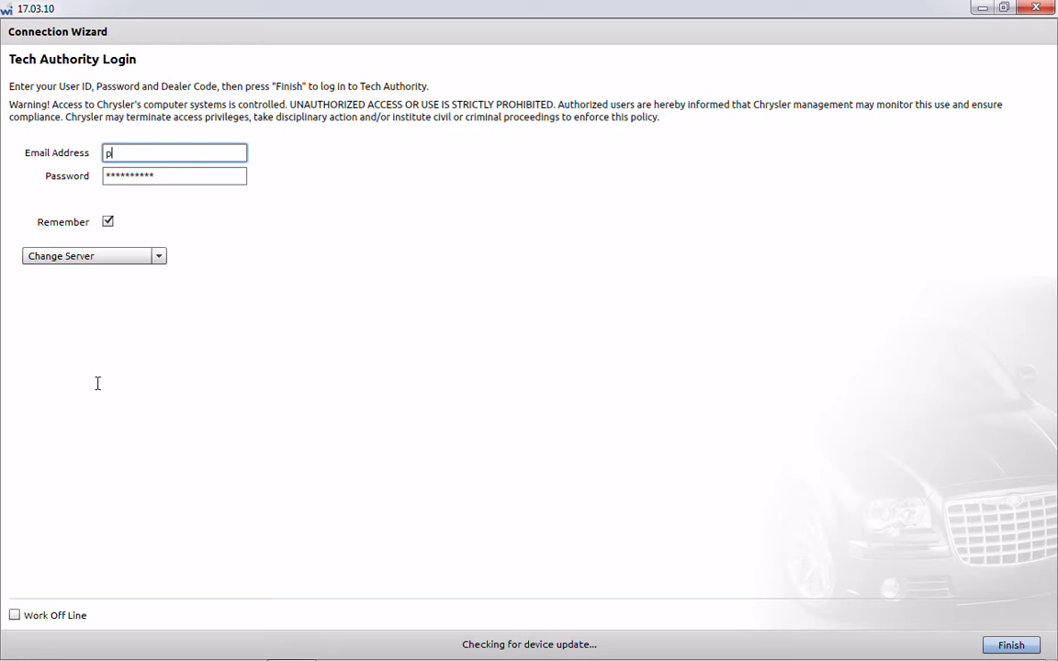
left_click(13, 616)
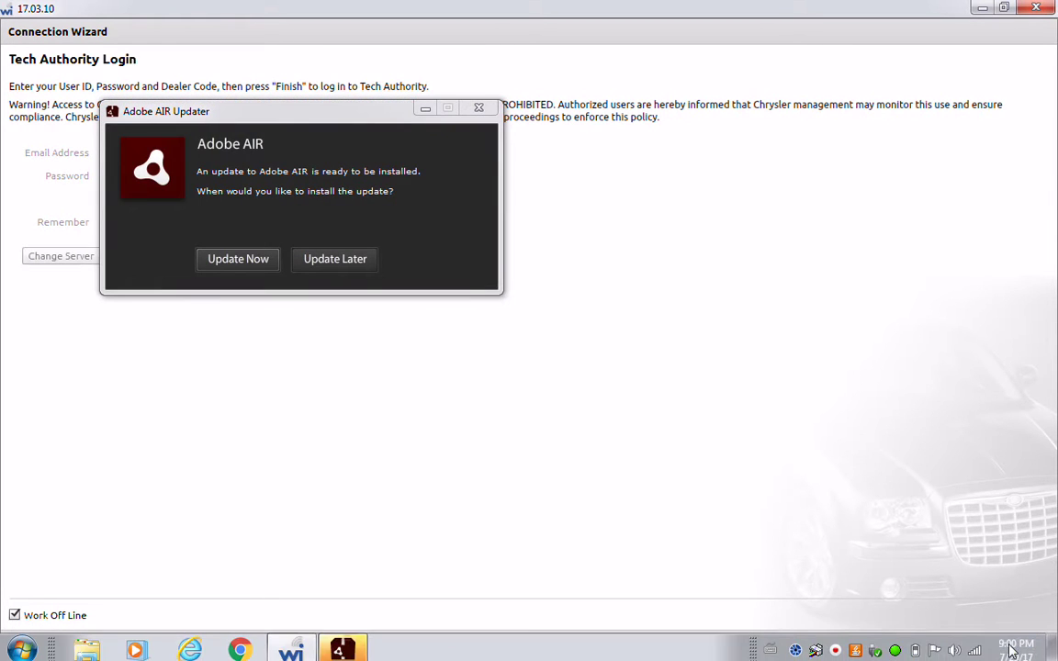
left_click(1015, 645)
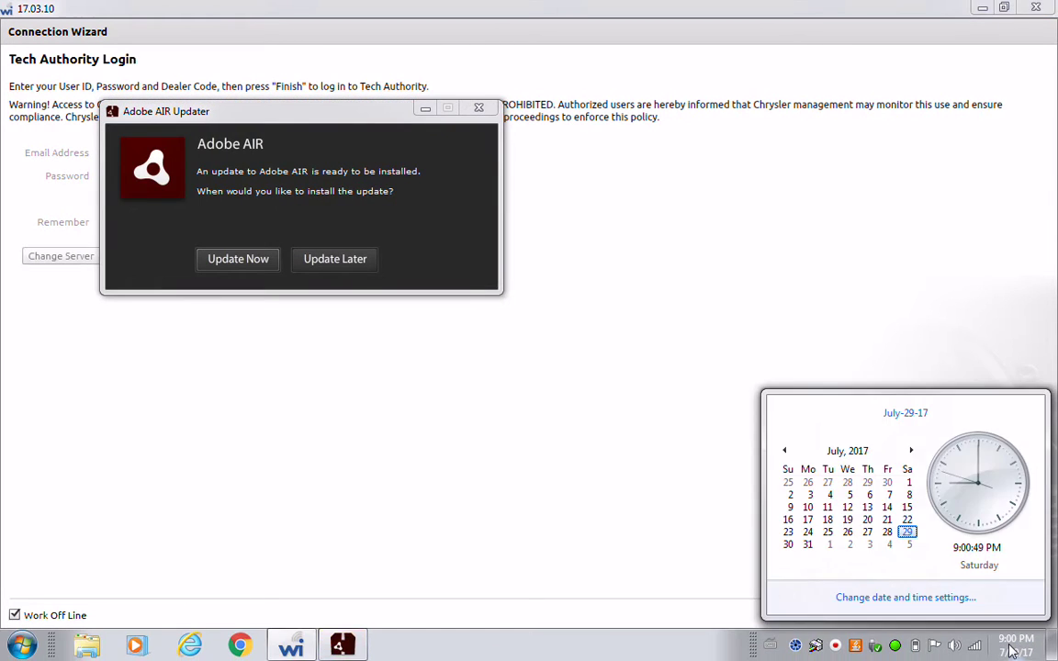
left_click(478, 108)
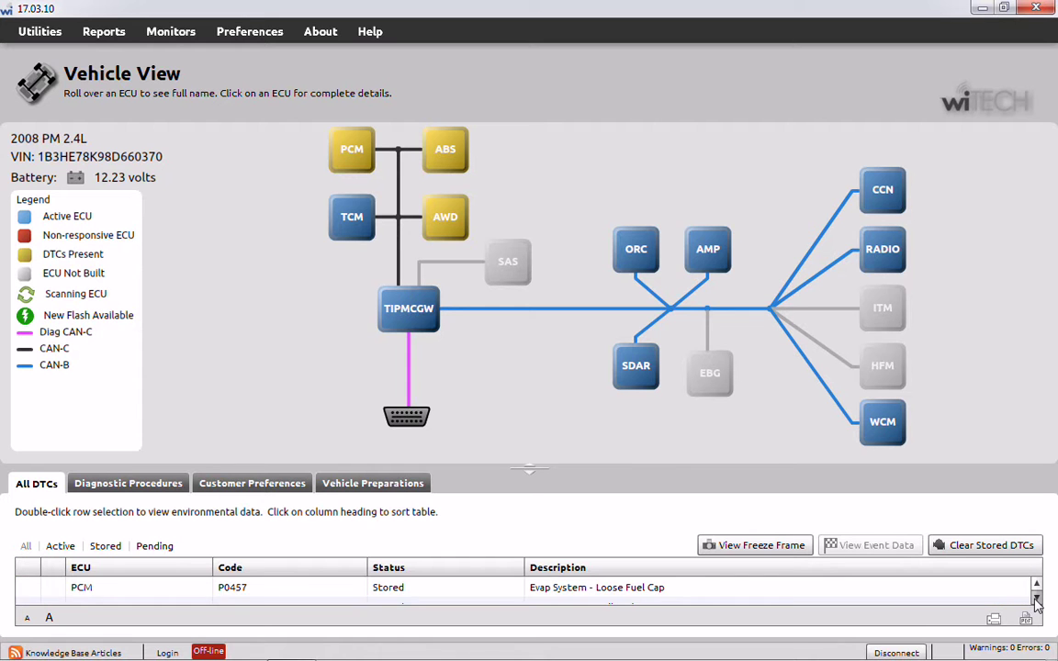
left_click(1036, 599)
left_click(1035, 599)
left_click(1036, 599)
left_click(1035, 599)
left_click(1036, 599)
left_click(641, 598)
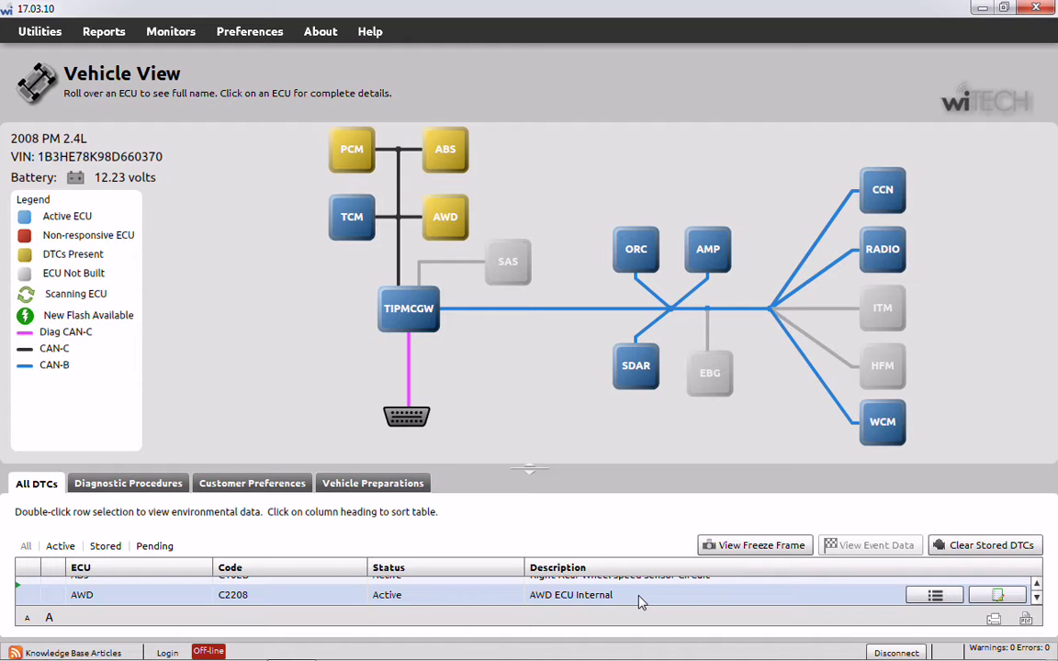
left_click(1035, 586)
scroll(1037, 588, "down", 1)
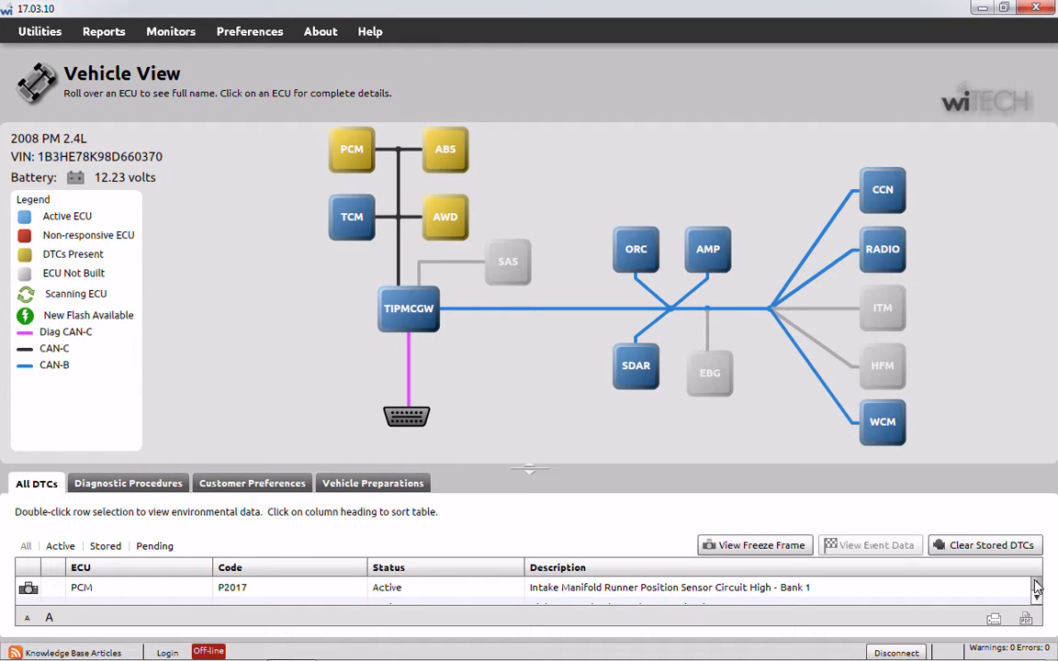
scroll(1037, 588, "down", 1)
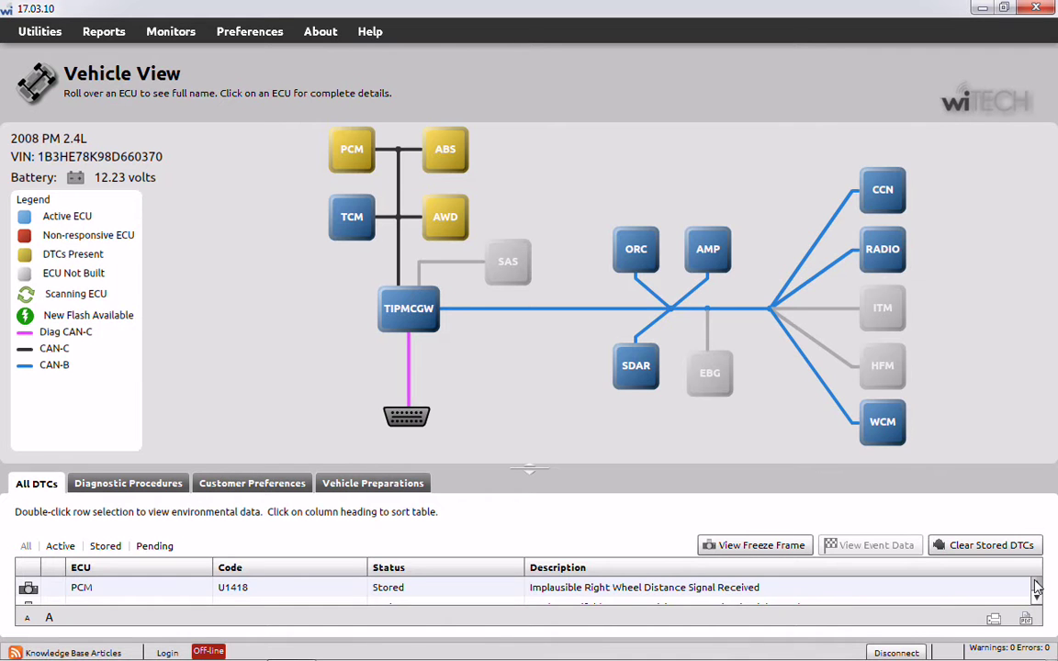
scroll(1037, 587, "down", 1)
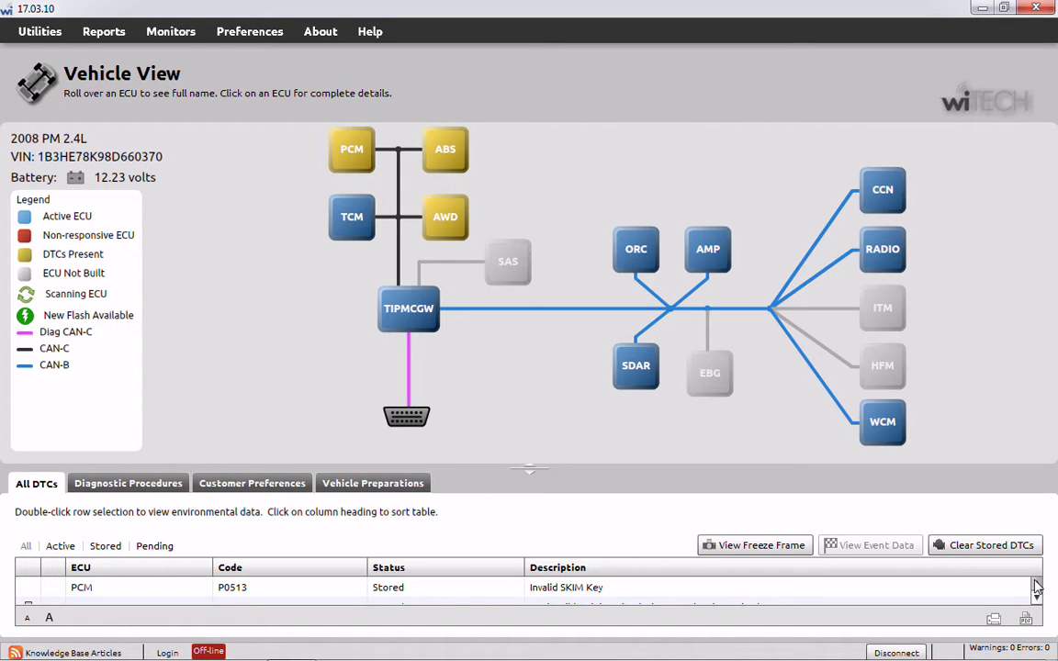
scroll(1037, 588, "down", 1)
scroll(1037, 588, "down", 1)
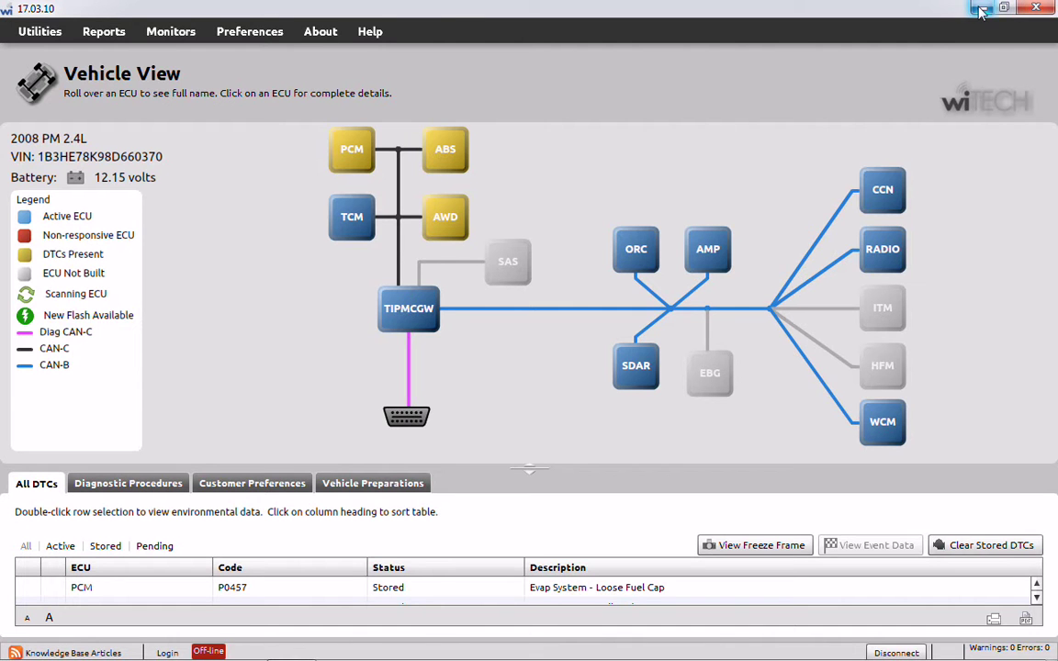
- Minimize wiTECH and load techauthority.com in Chrome by typing 'tec' in the address bar
left_click(981, 11)
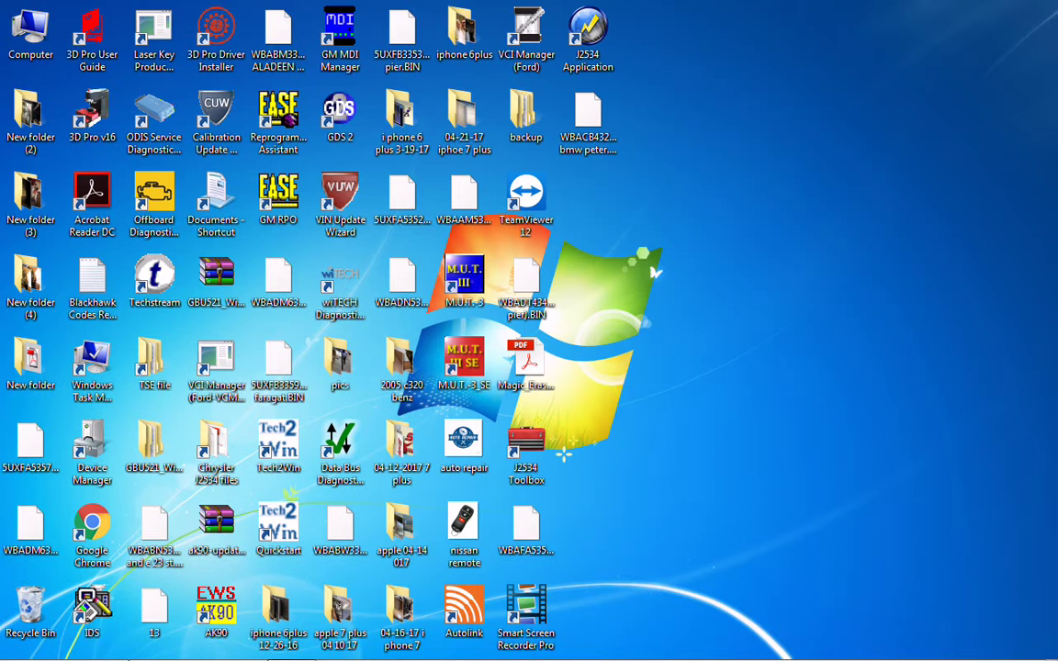
mouse_move(172, 648)
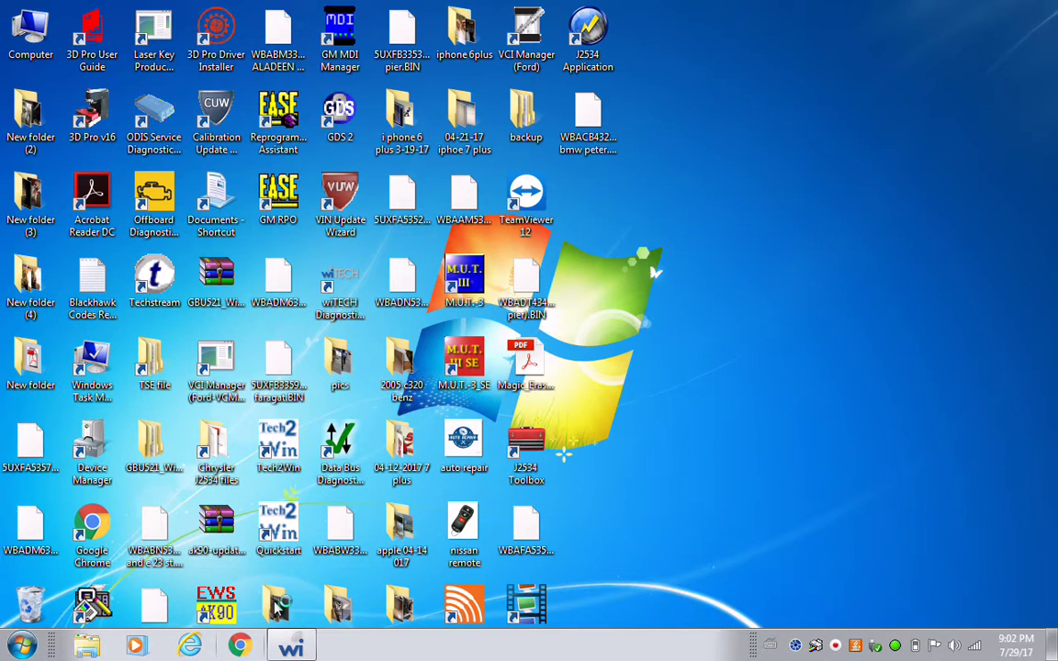
left_click(239, 646)
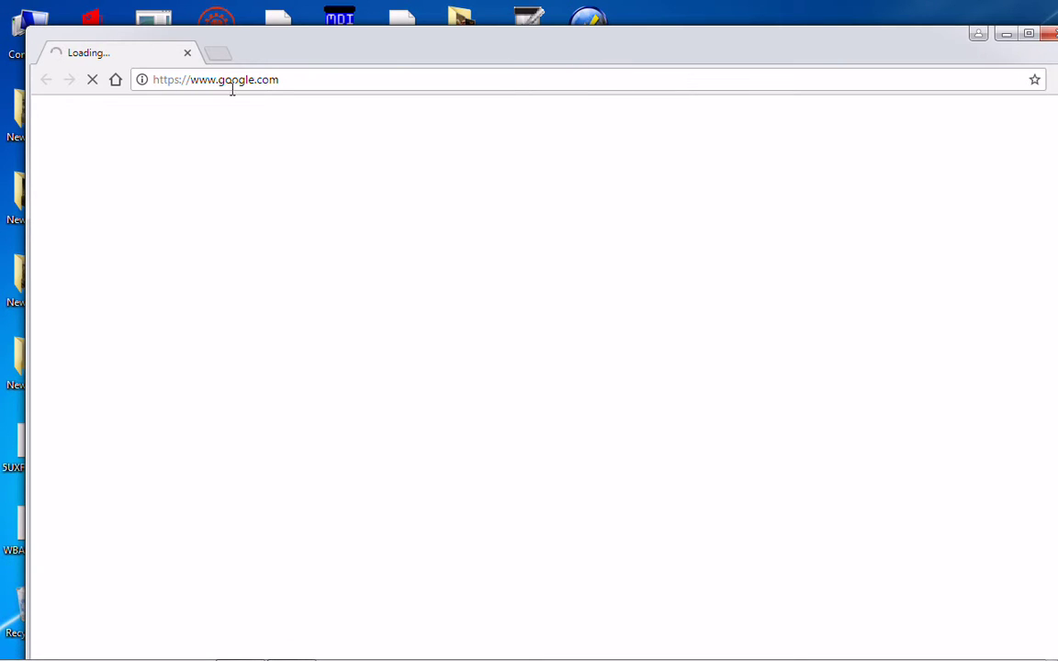
left_click(367, 76)
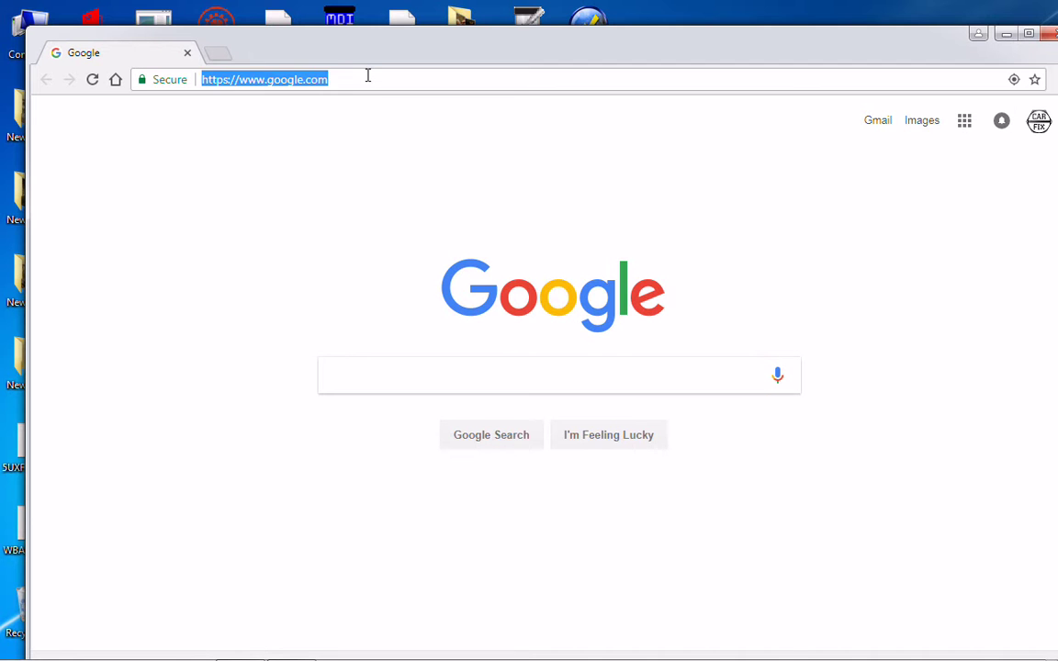
type("tec")
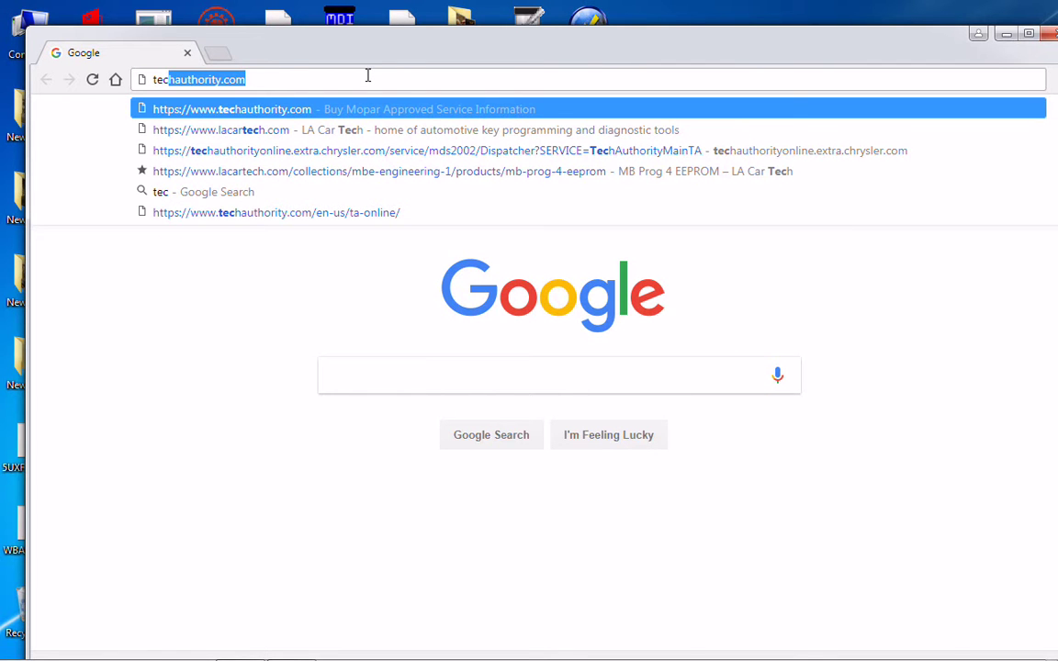
key("Return")
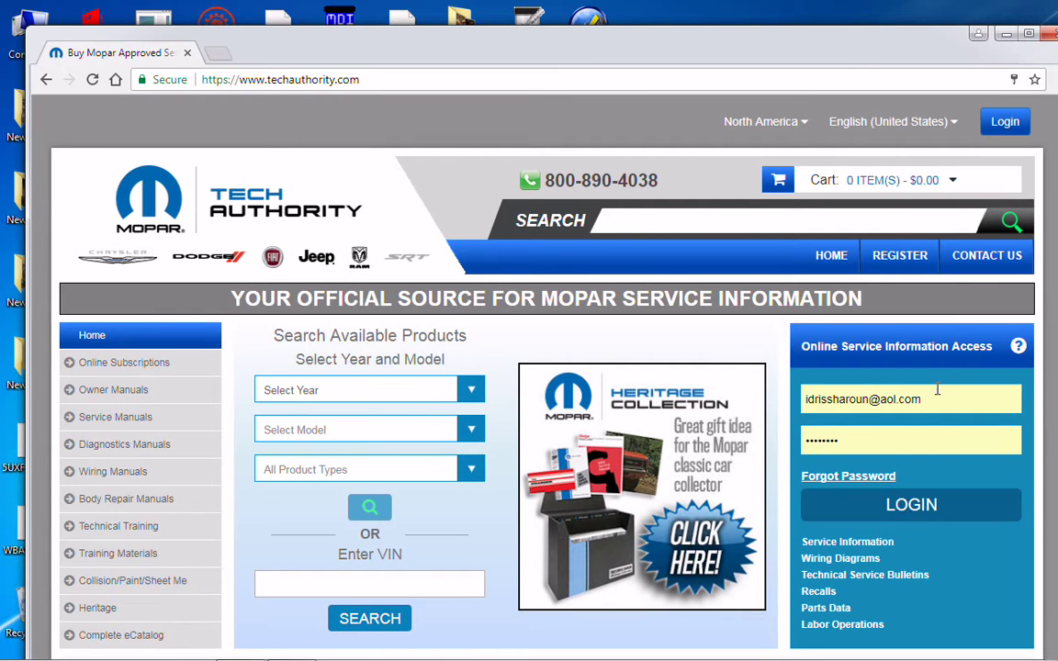
- Replace the login e-mail with the user's own e-mail address, fixing a typo
left_click(946, 399)
key("BackSpace")
key("BackSpace")
key("BackSpace")
key("BackSpace")
key("BackSpace")
key("BackSpace")
key("BackSpace")
key("BackSpace")
key("BackSpace")
key("BackSpace")
key("BackSpace")
key("BackSpace")
key("BackSpace")
key("BackSpace")
key("BackSpace")
key("BackSpace")
key("BackSpace")
key("BackSpace")
key("BackSpace")
key("BackSpace")
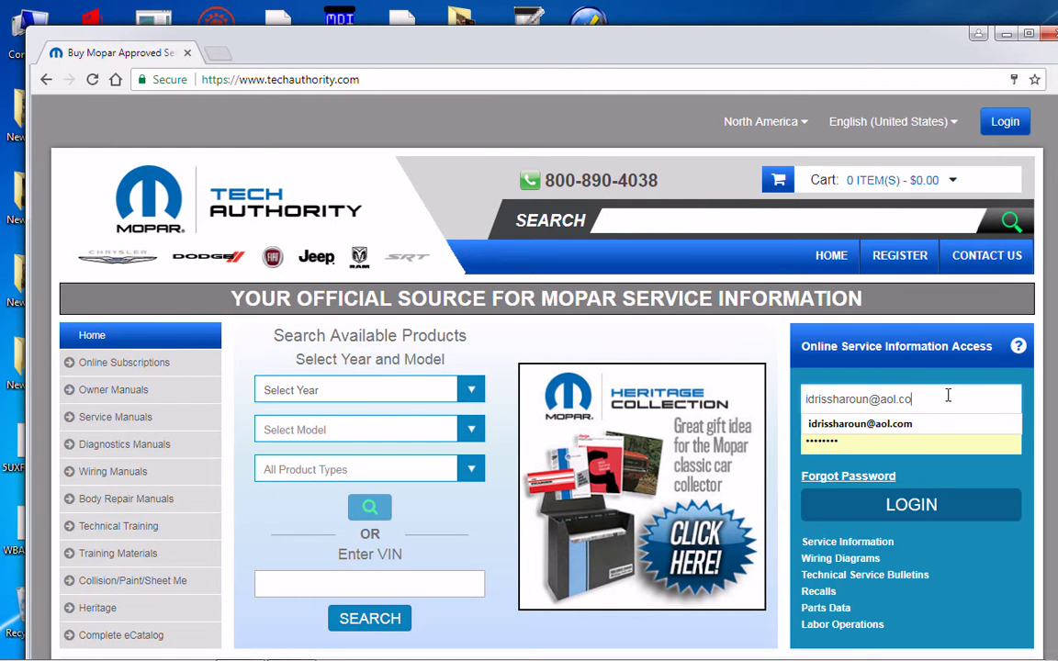
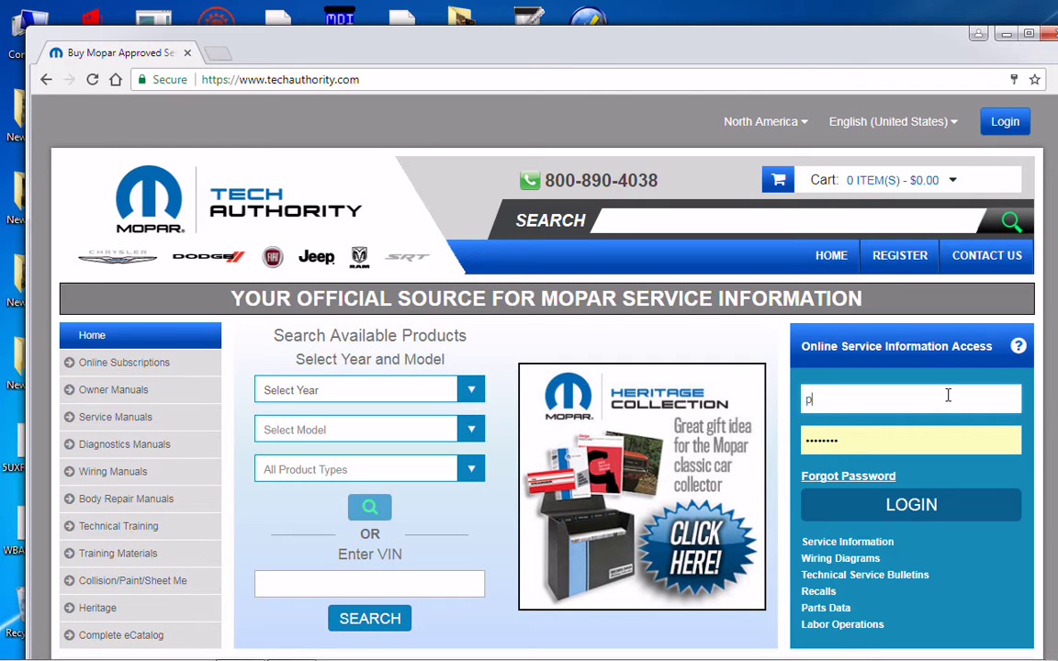
key("Left")
key("Left")
key("Left")
key("Left")
key("Left")
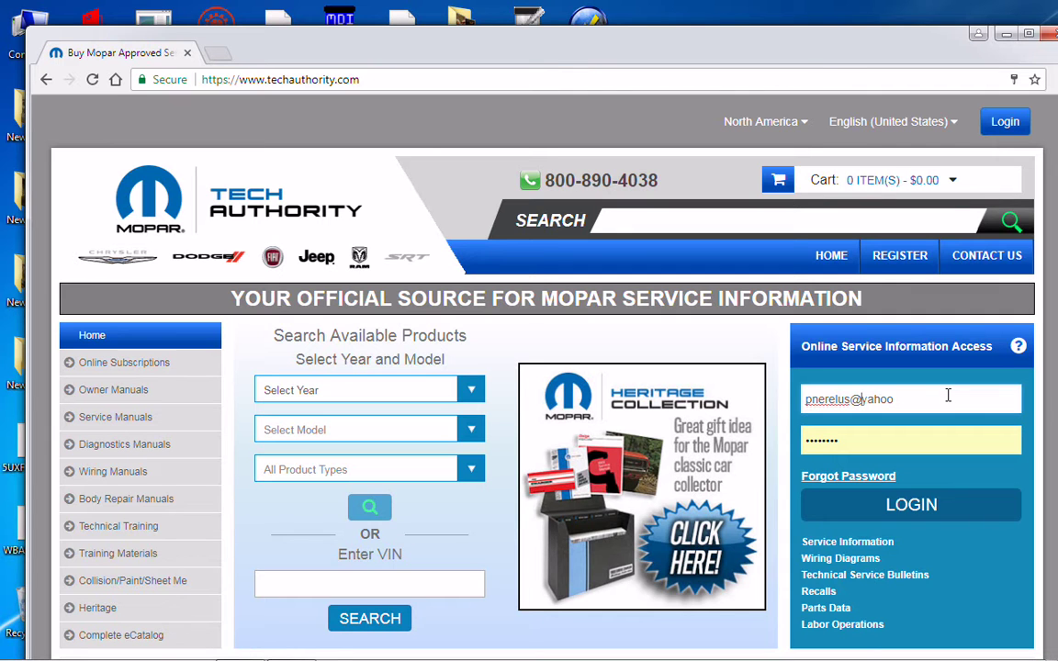
left_click(948, 395)
type(".com")
- Enter the account password, log in, and agree to proceed to TechAuthority On-line
left_click(868, 444)
key("BackSpace")
key("BackSpace")
key("BackSpace")
key("BackSpace")
key("BackSpace")
key("BackSpace")
key("BackSpace")
key("BackSpace")
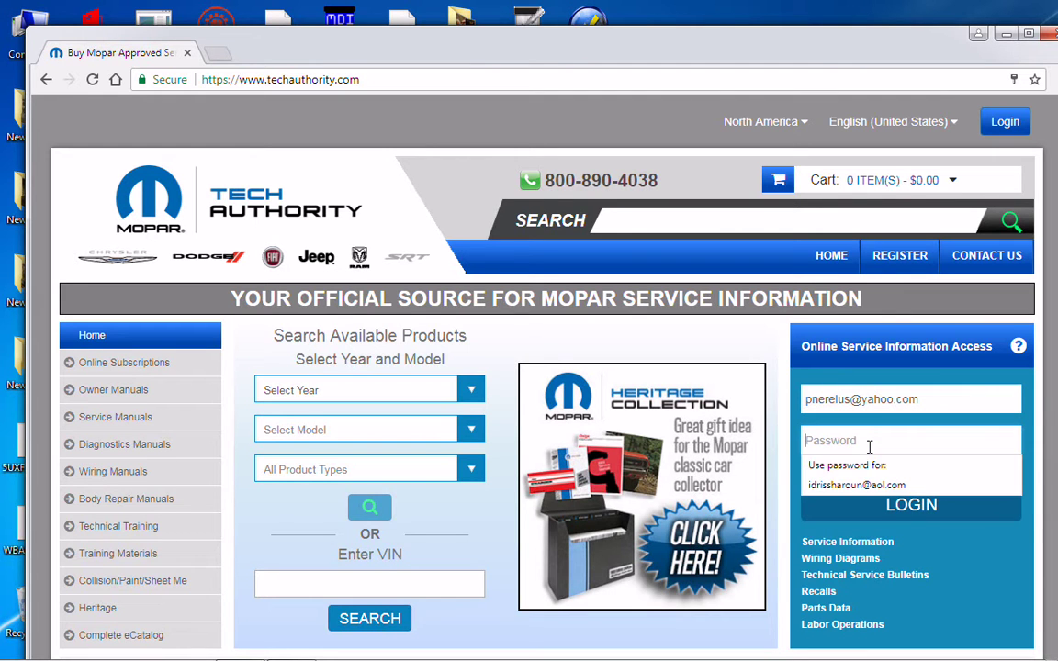
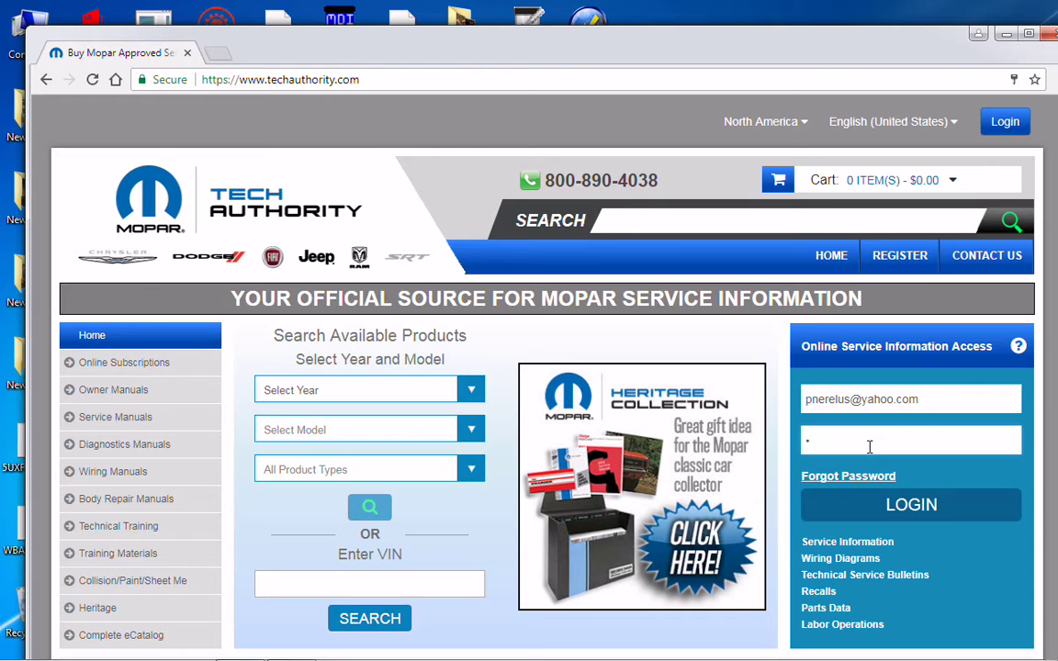
left_click(879, 506)
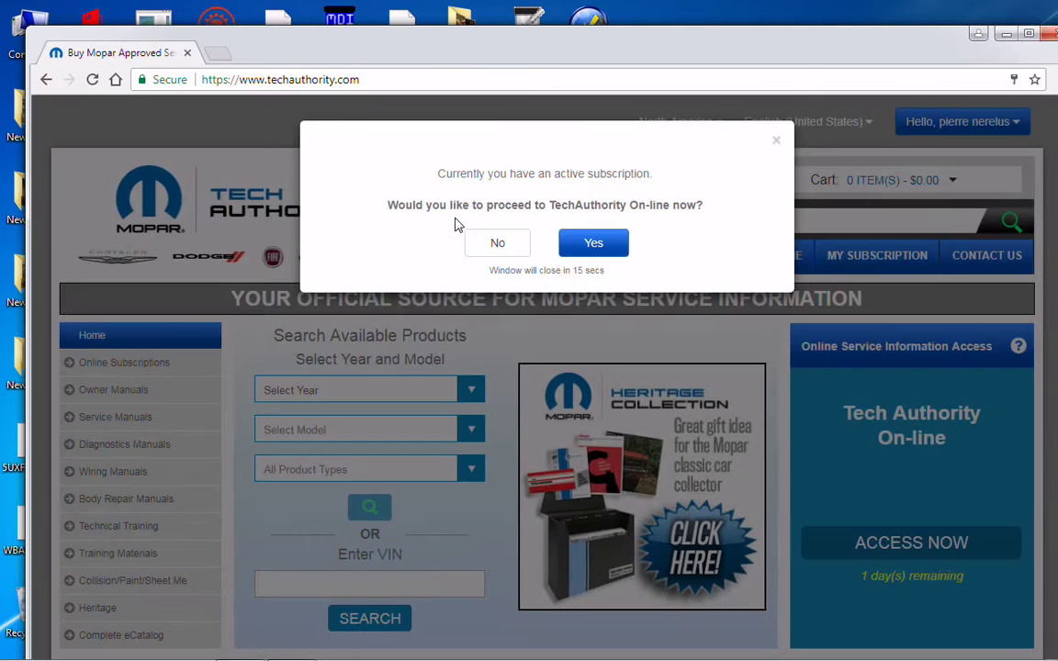
left_click(577, 241)
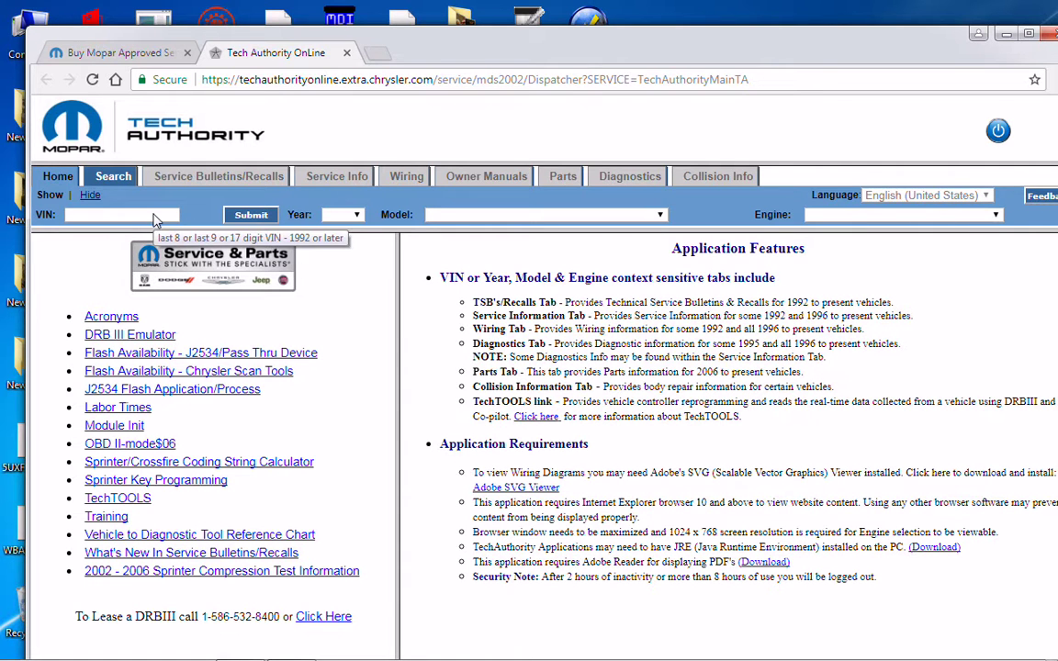
- Copy the 2008 PM 2.4L's VIN from wiTECH's Vehicle View, then select the PCM P0457 code
mouse_move(275, 654)
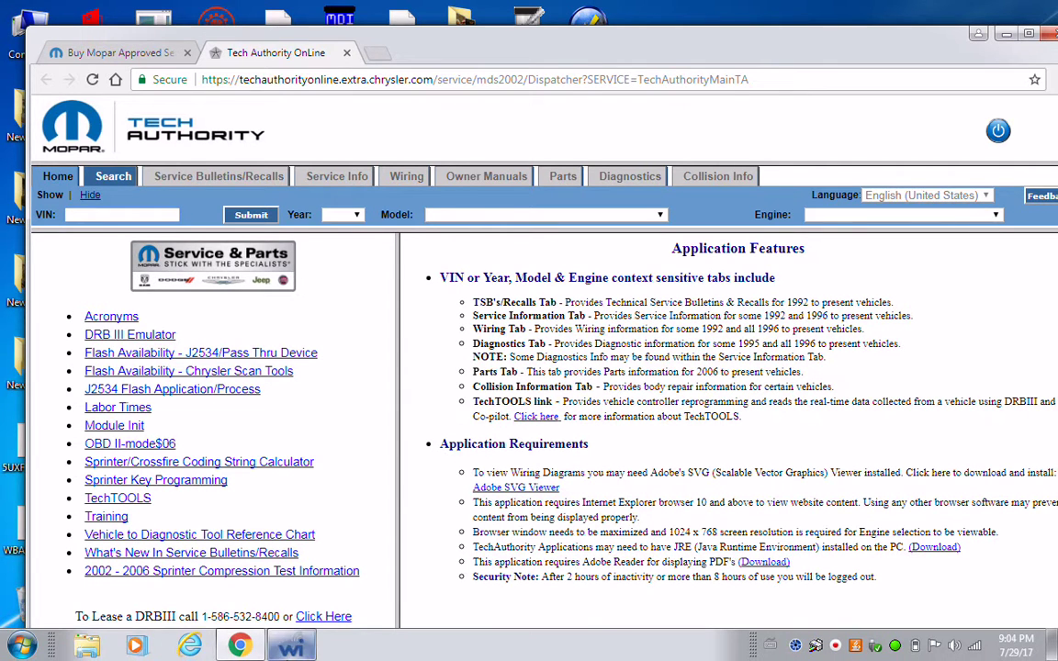
left_click(290, 645)
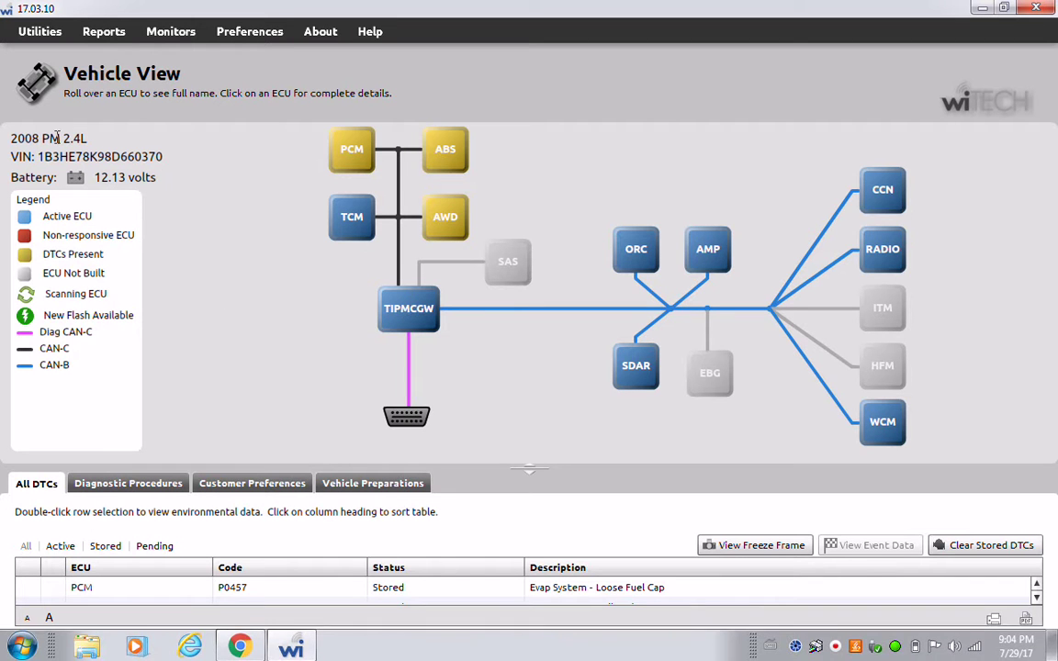
left_click_drag(168, 156, 40, 158)
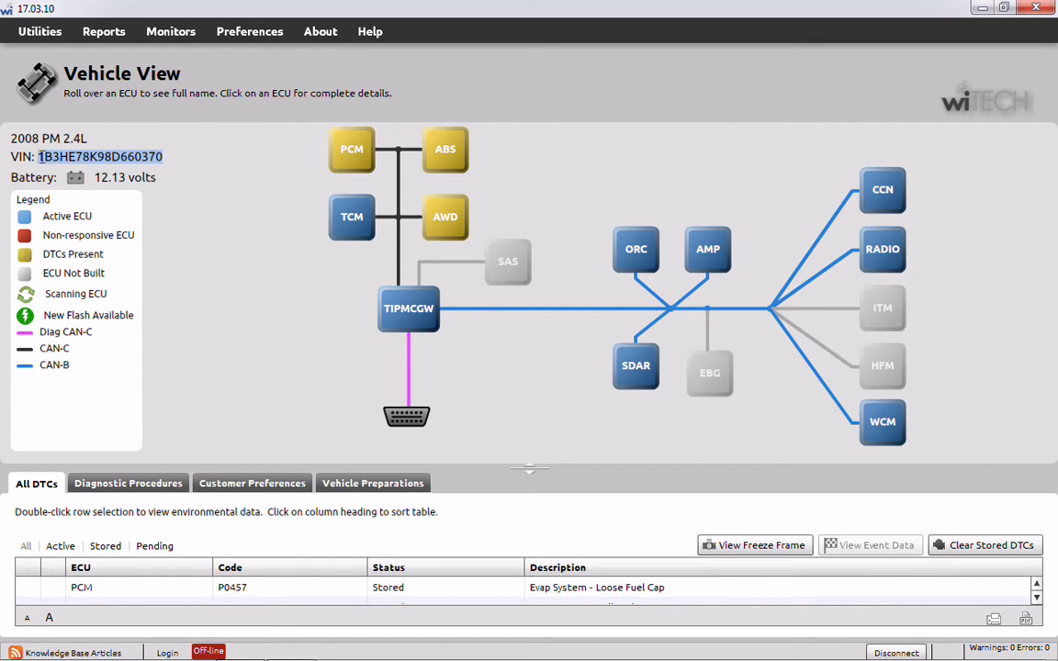
right_click(105, 157)
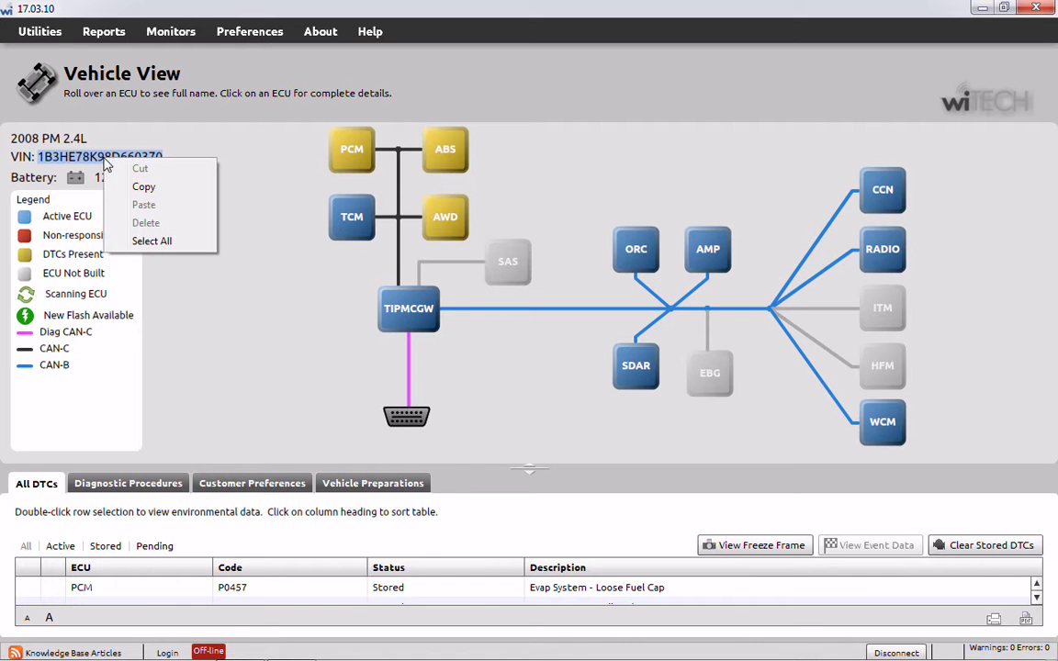
left_click(140, 188)
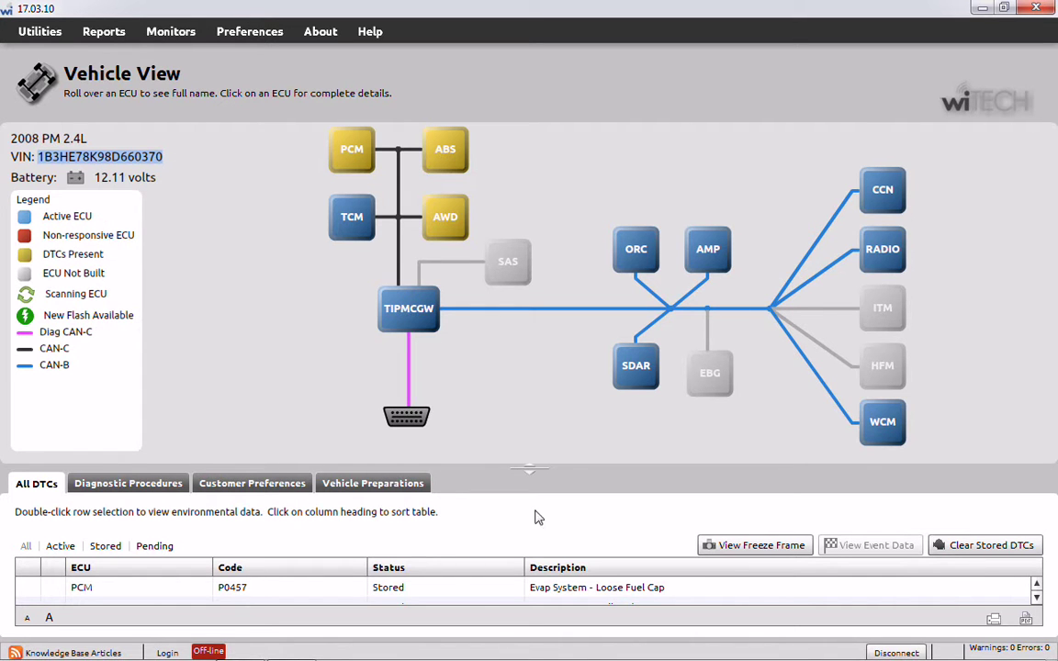
left_click(808, 588)
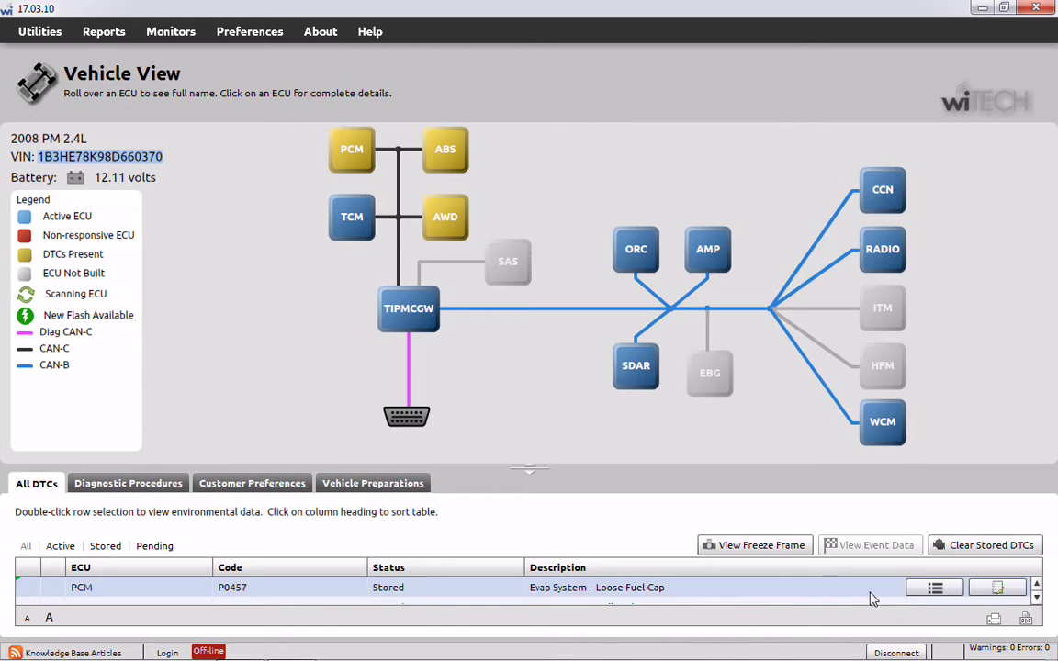
- Paste the VIN into TechAuthority and submit it to load the 2008 PM Dodge Caliber 2.4L
mouse_move(275, 656)
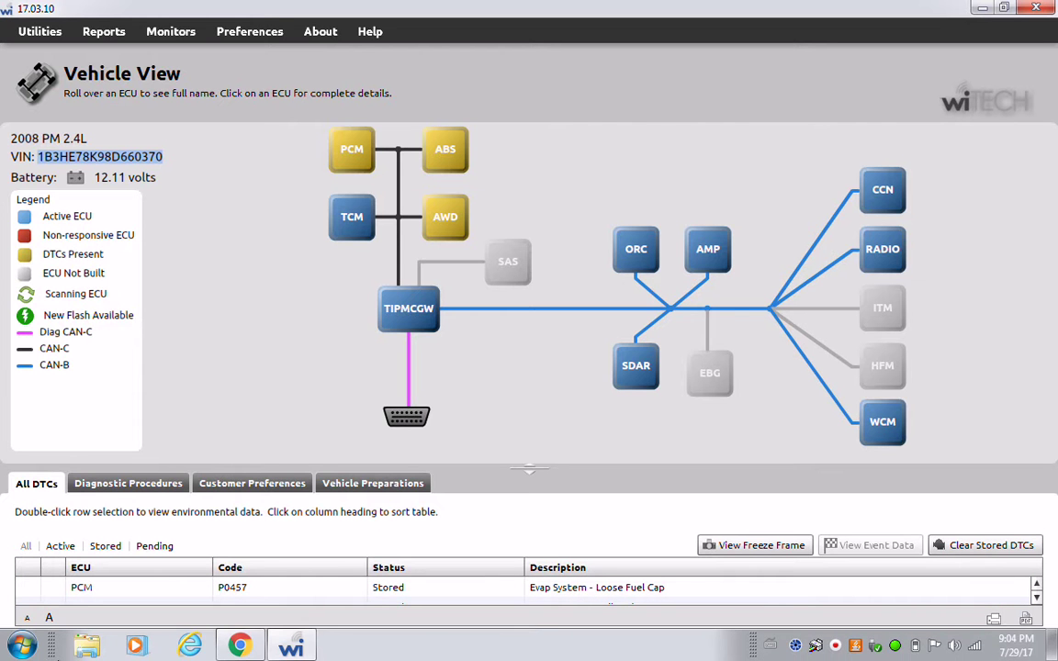
left_click(237, 649)
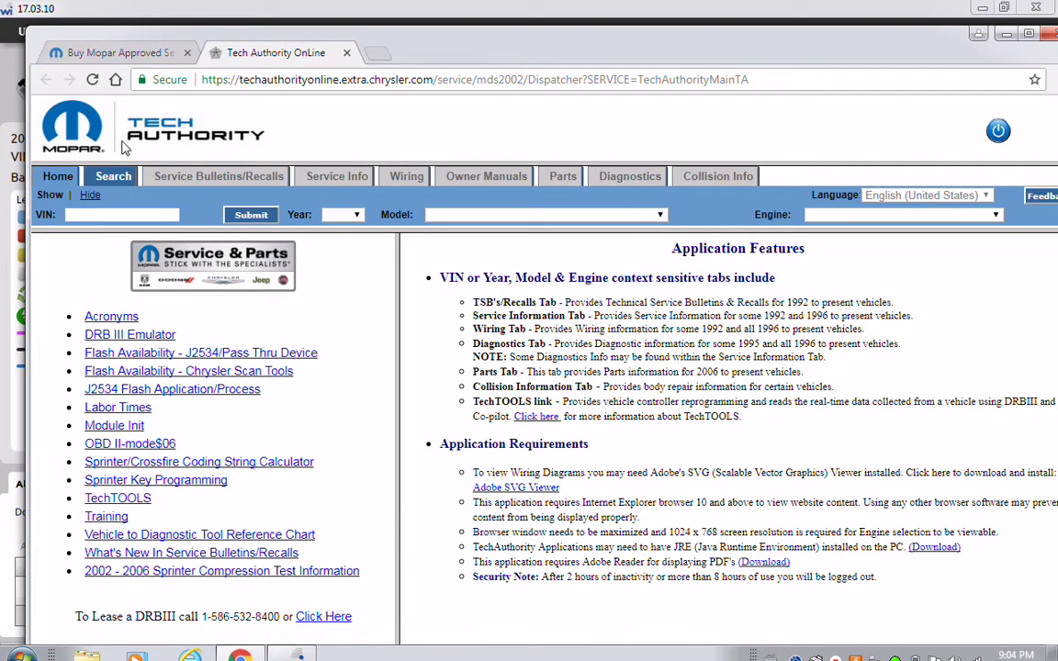
right_click(90, 220)
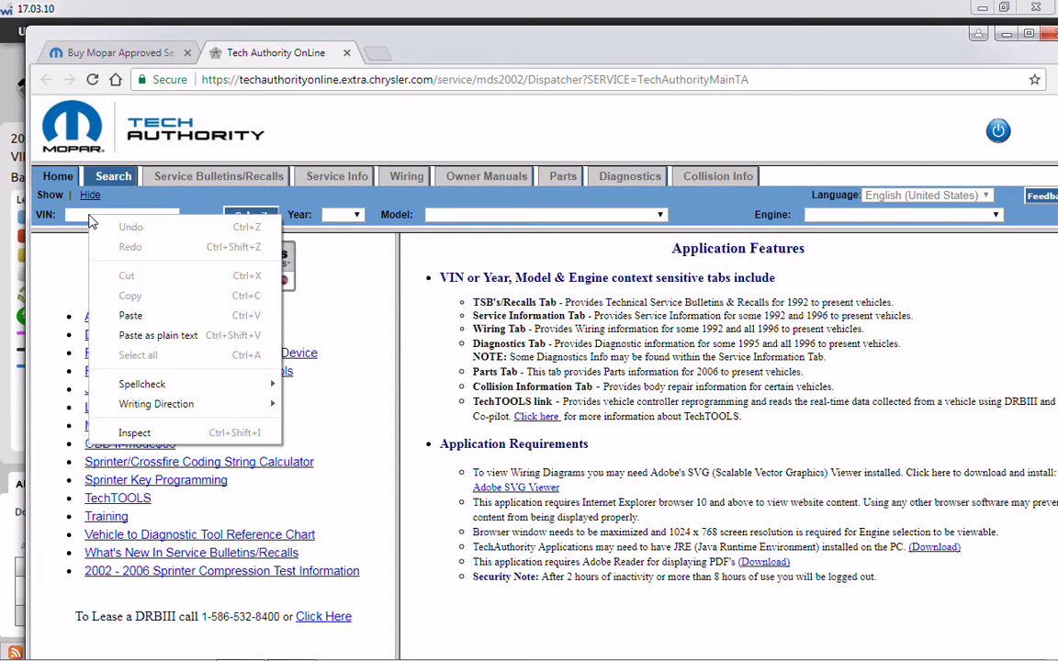
left_click(130, 299)
left_click(243, 221)
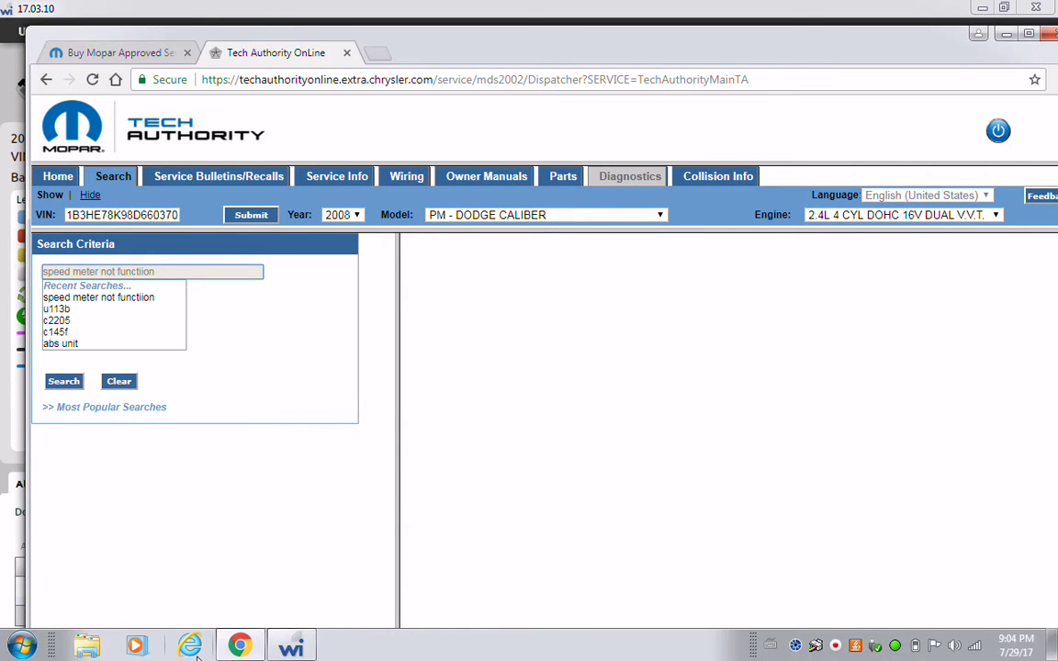
left_click(291, 646)
- Show the PCM's five trouble codes in wiTECH and select the active P2017 code
mouse_move(268, 592)
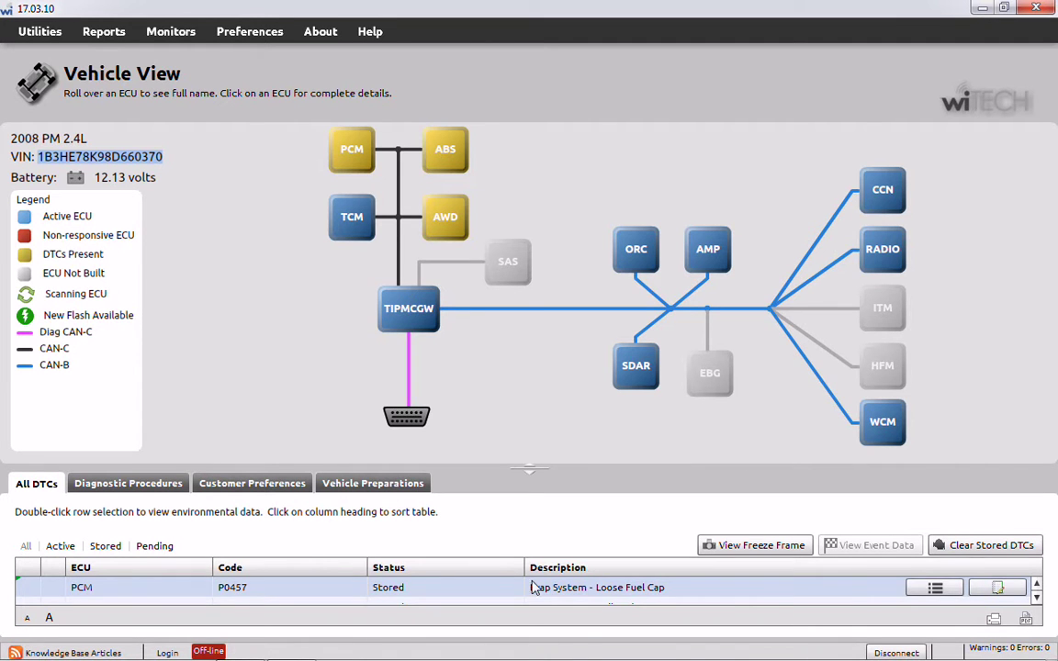
left_click(355, 154)
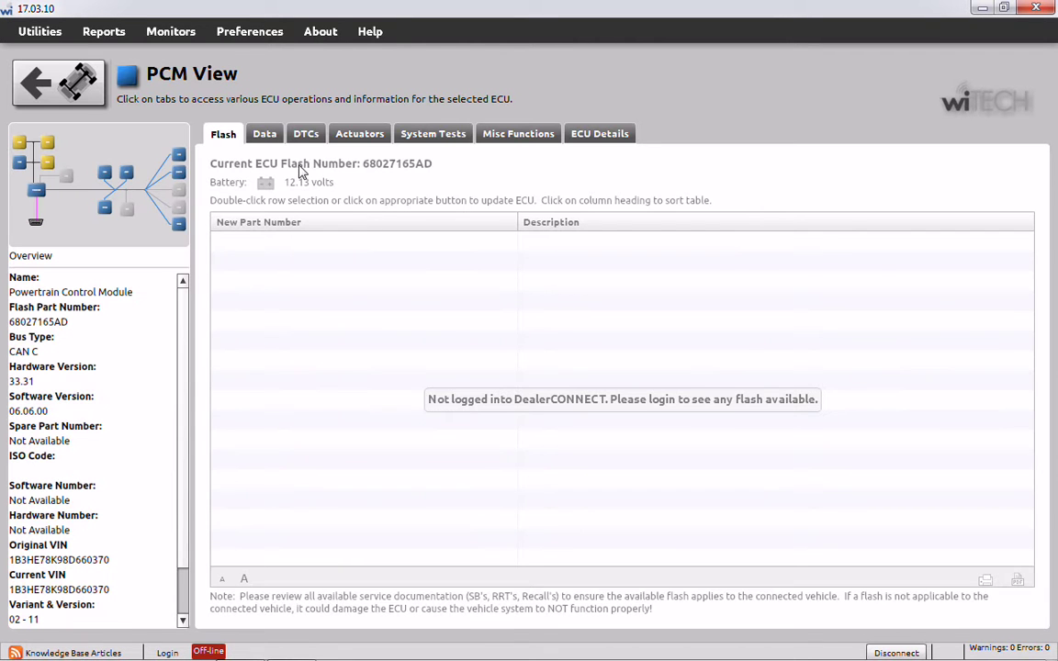
left_click(309, 134)
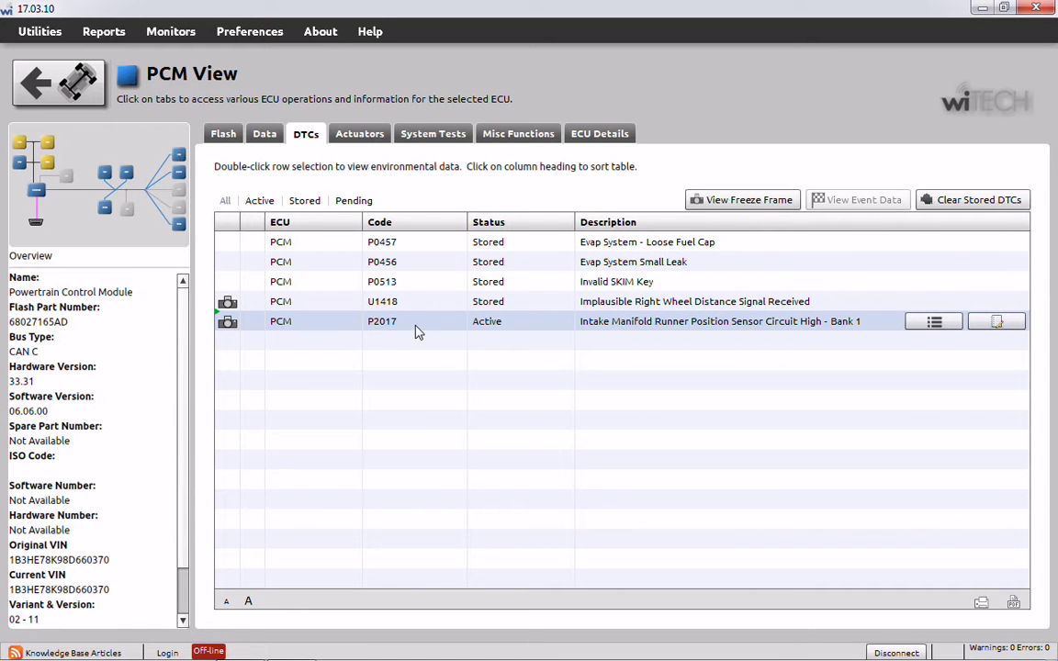
left_click(377, 330)
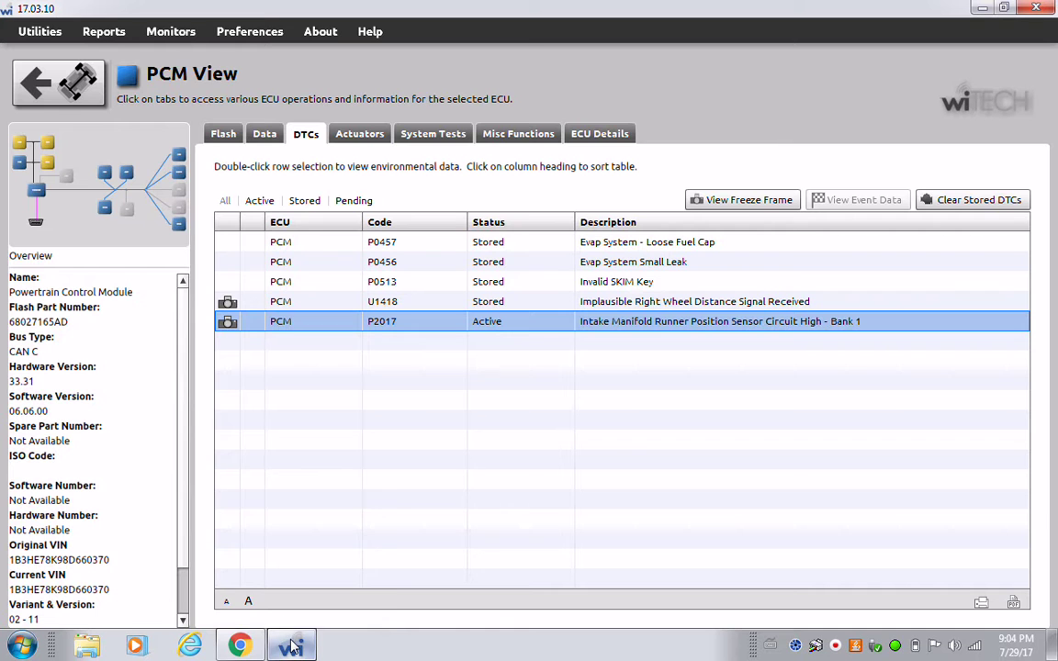
mouse_move(292, 647)
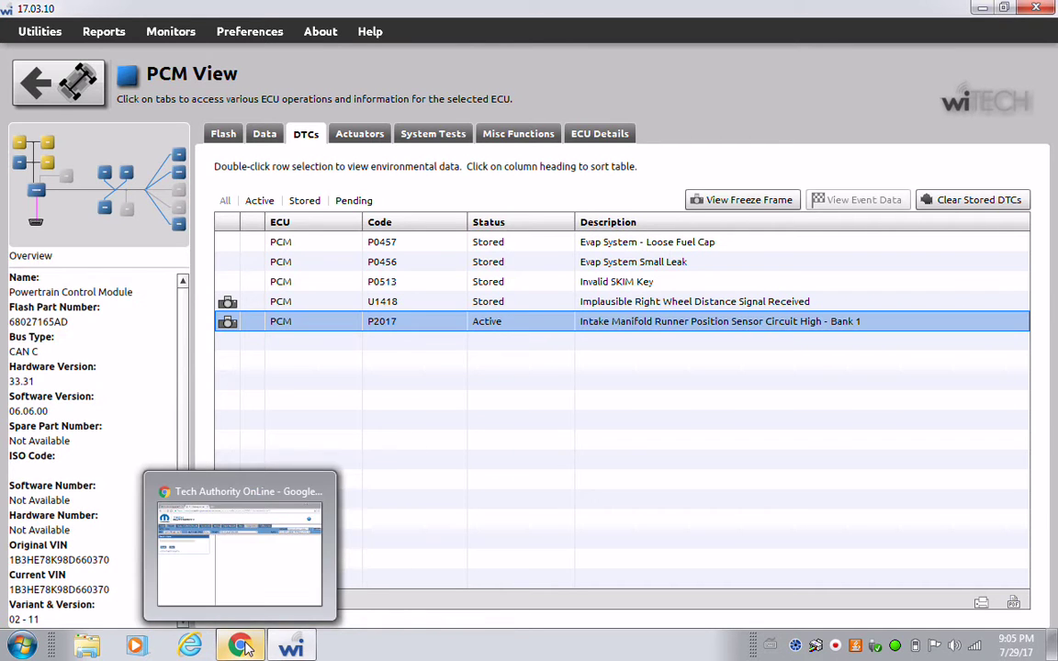
left_click(243, 647)
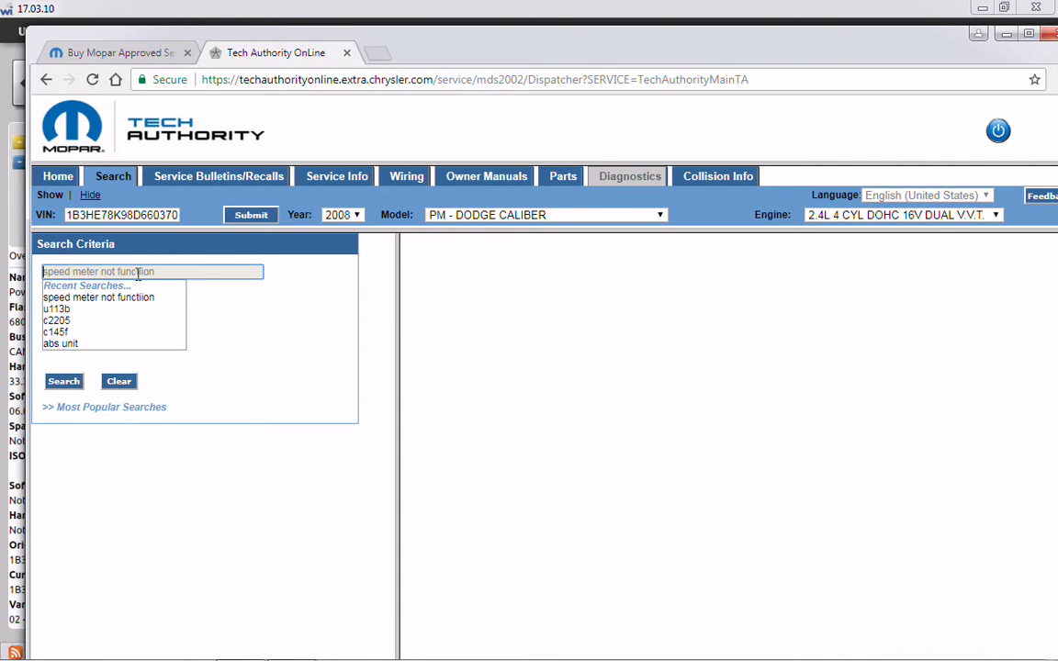
- Search TechAuthority for p0457 to find the P0457-LOOSE FUEL CAP document
type("p0")
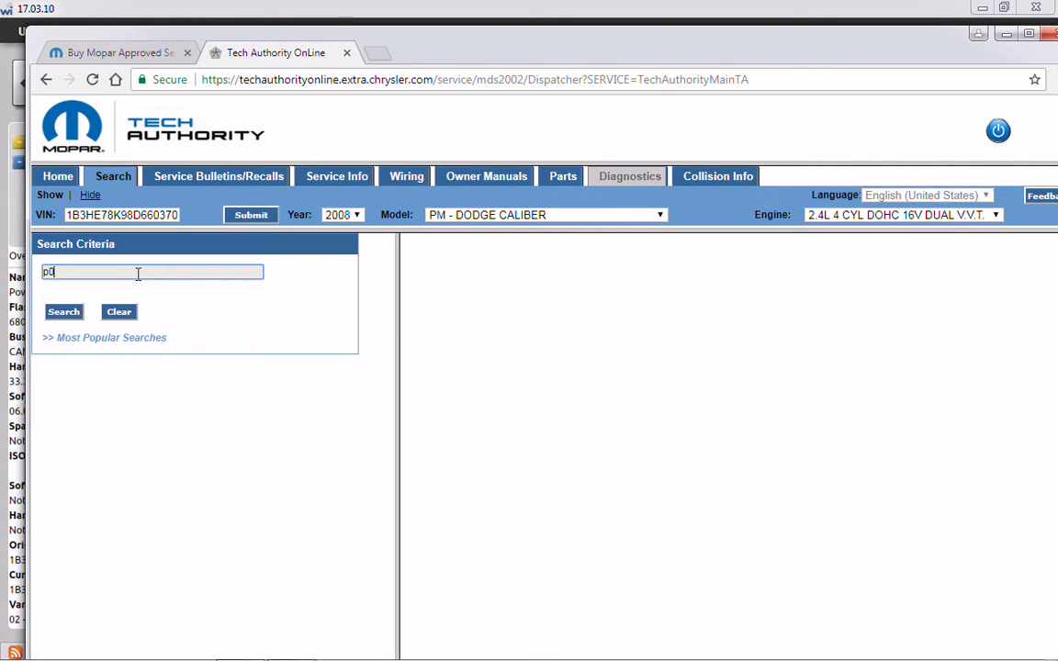
type("457")
left_click(65, 310)
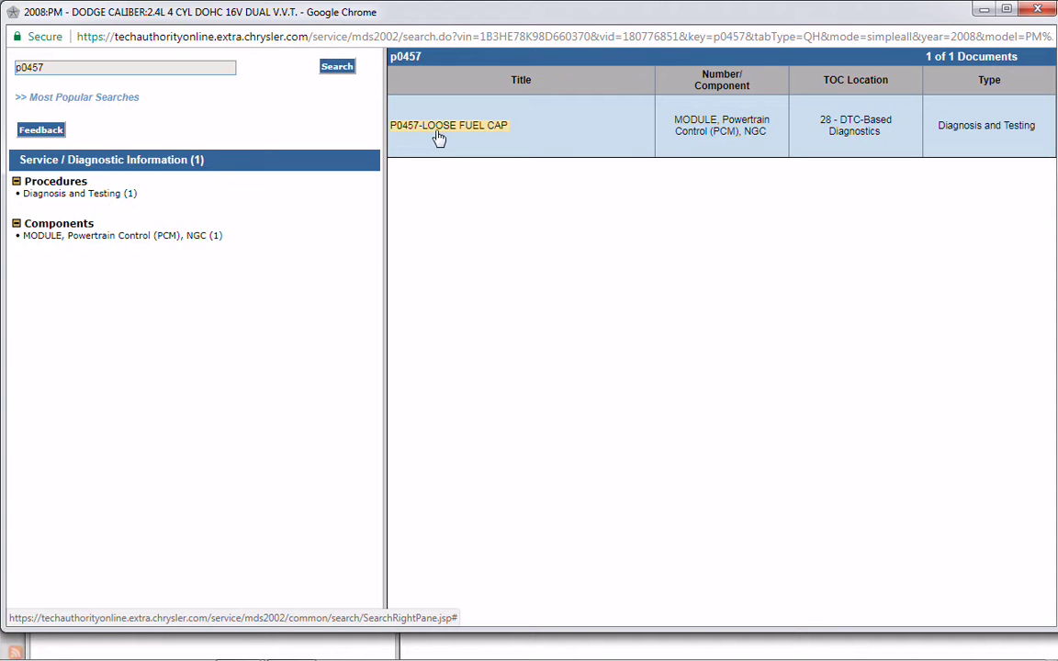
- Open the P0457-LOOSE FUEL CAP procedure maximized and read down to the FUEL FILLER CAP step
left_click(425, 134)
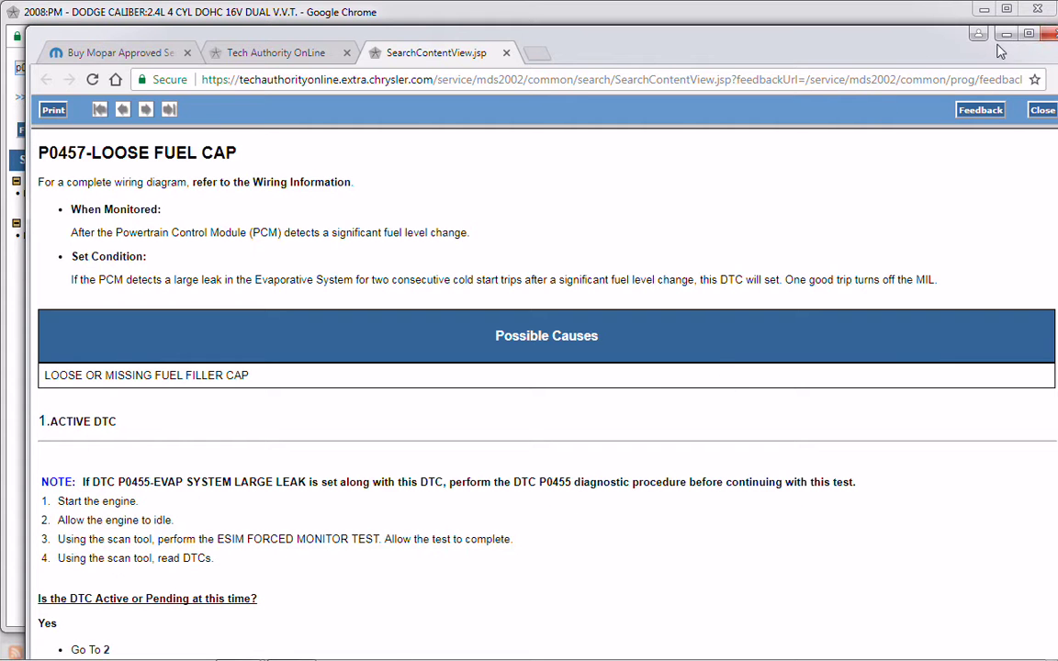
double_click(923, 35)
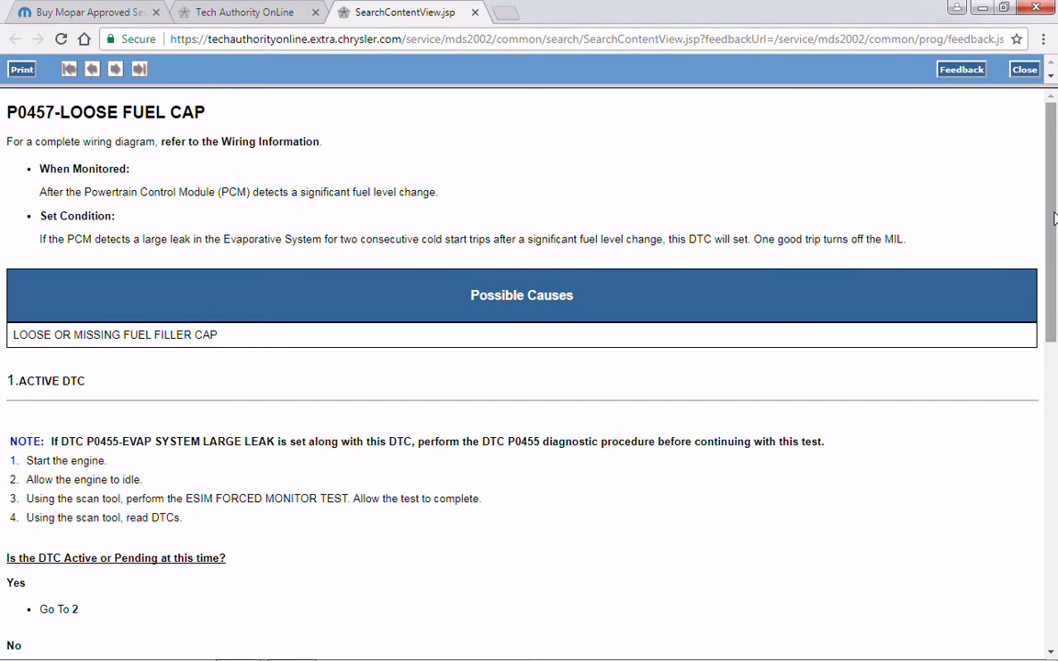
left_click_drag(1055, 223, 1030, 599)
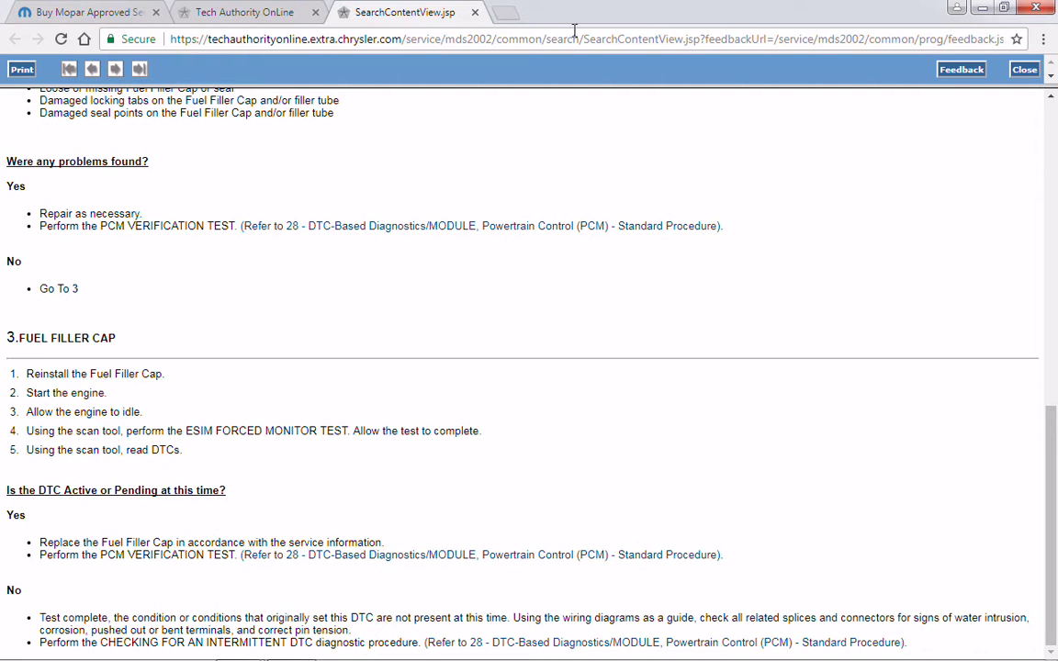
mouse_move(280, 656)
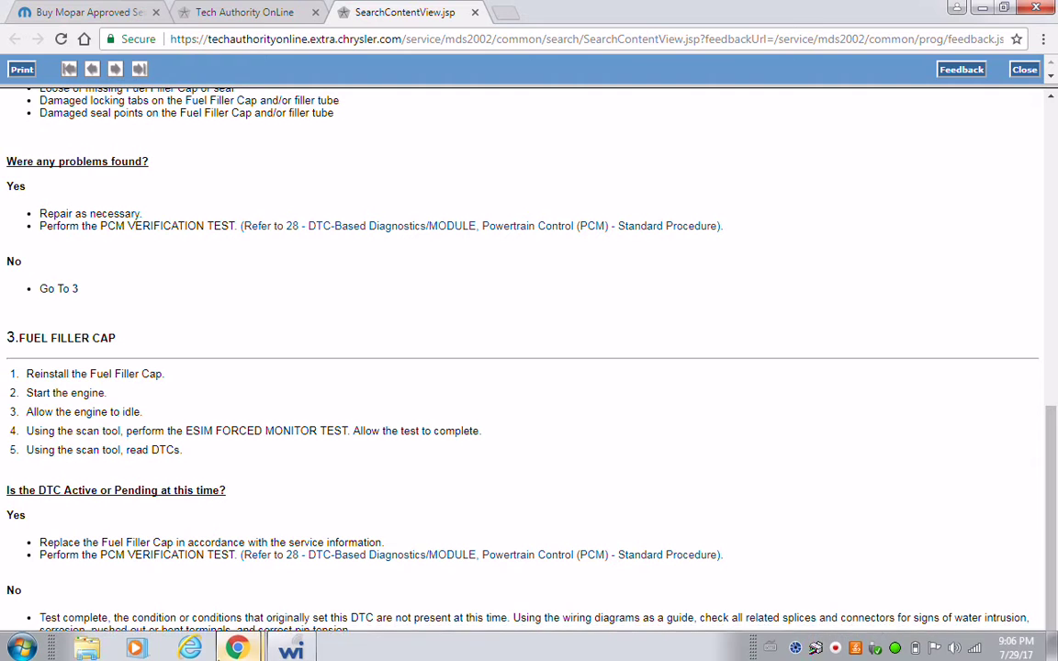
- Close the P0457 document, change the search code to p0456, and postpone wiTECH's software update
left_click(1024, 69)
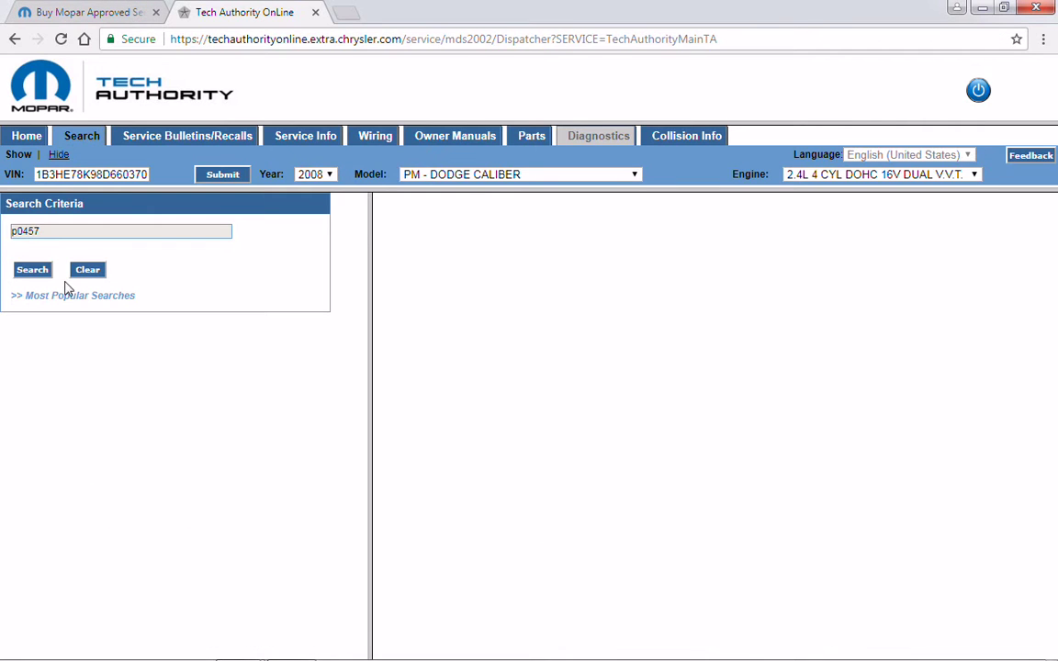
double_click(51, 234)
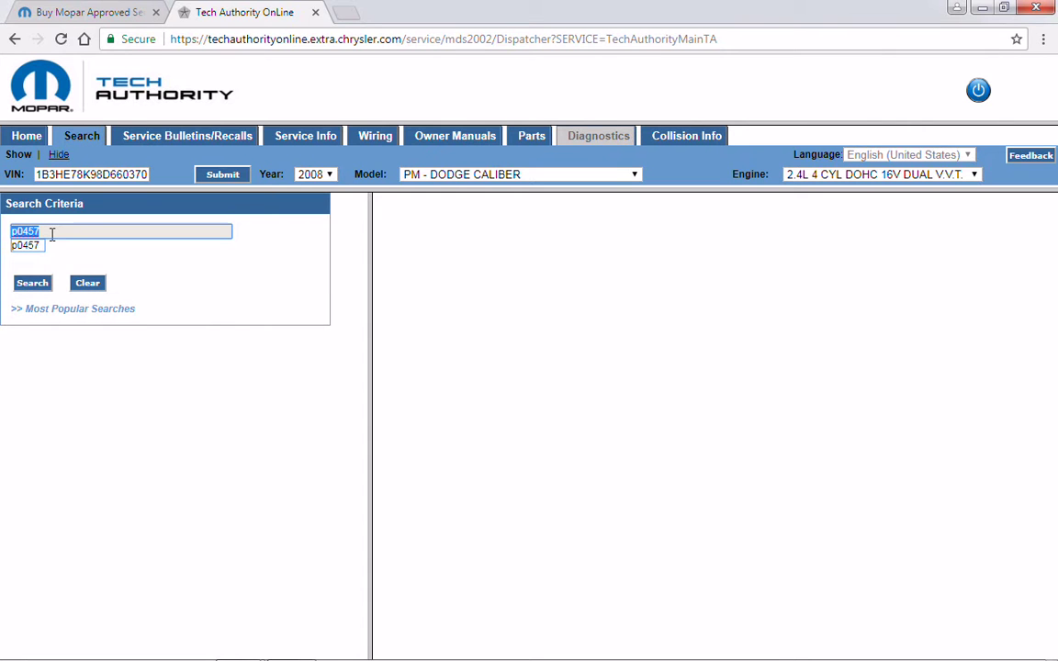
left_click(51, 234)
key("BackSpace")
type("6")
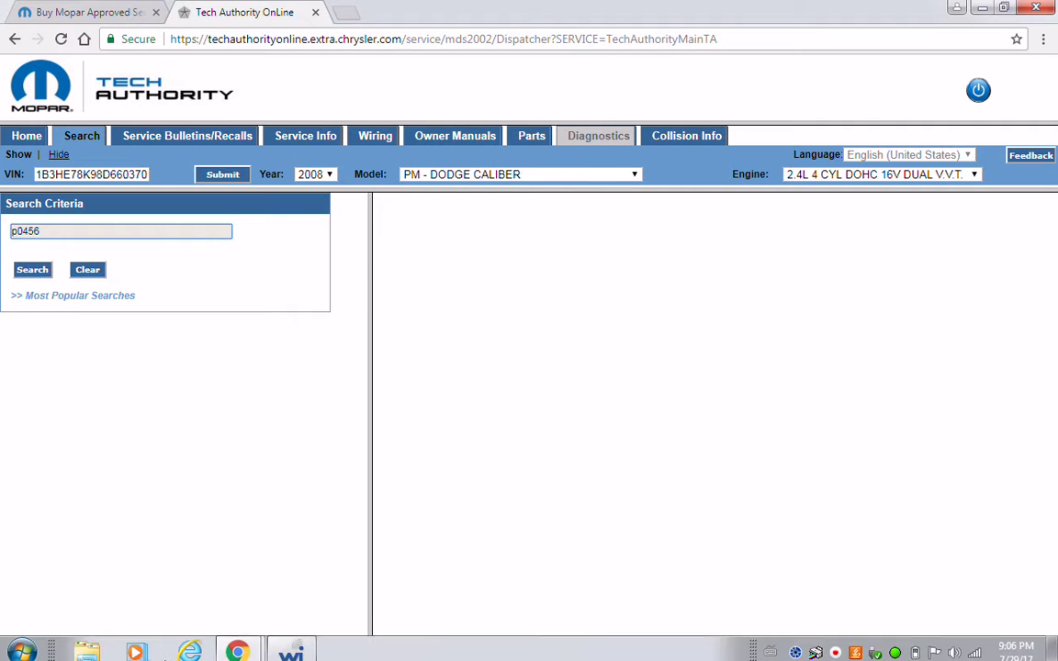
left_click(294, 649)
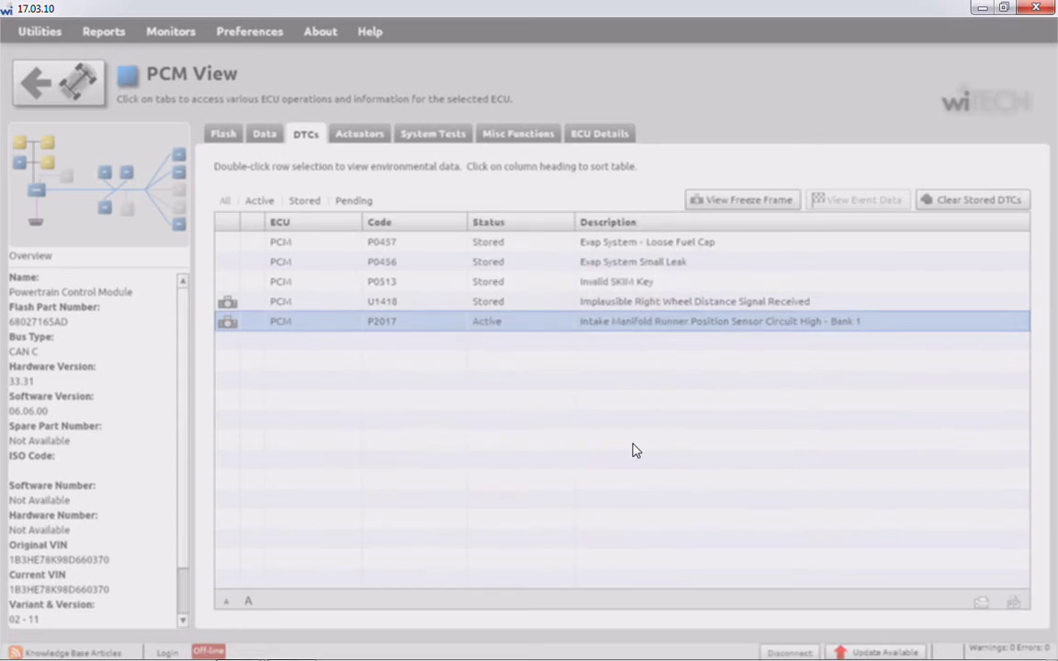
left_click(633, 448)
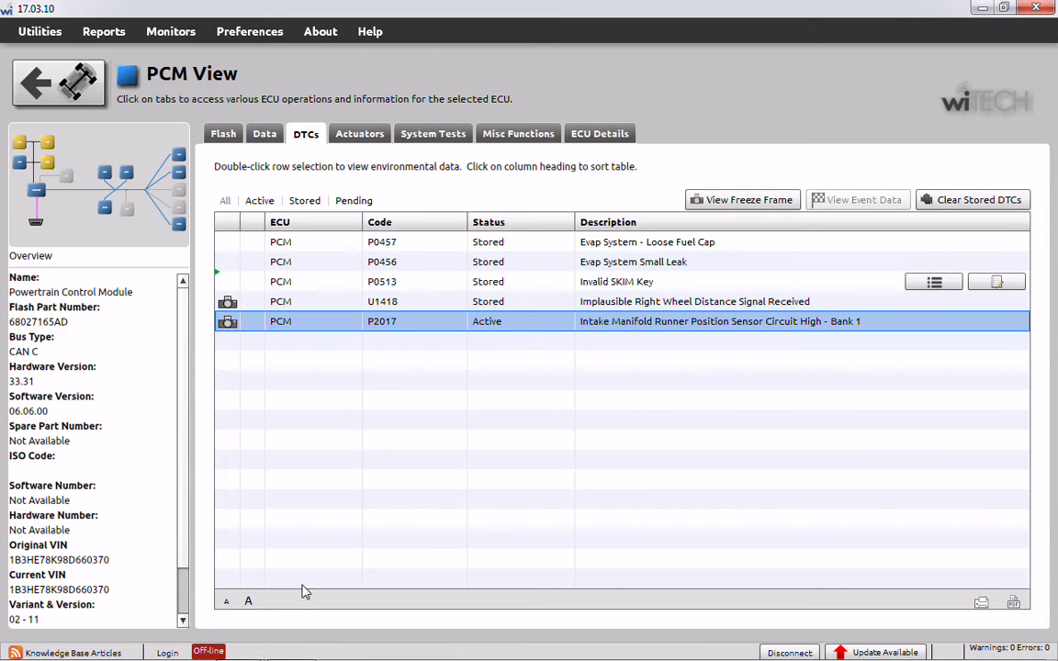
- Search for p0456, open P0456-EVAP SYSTEM SMALL LEAK, then close the browser windows
mouse_move(240, 654)
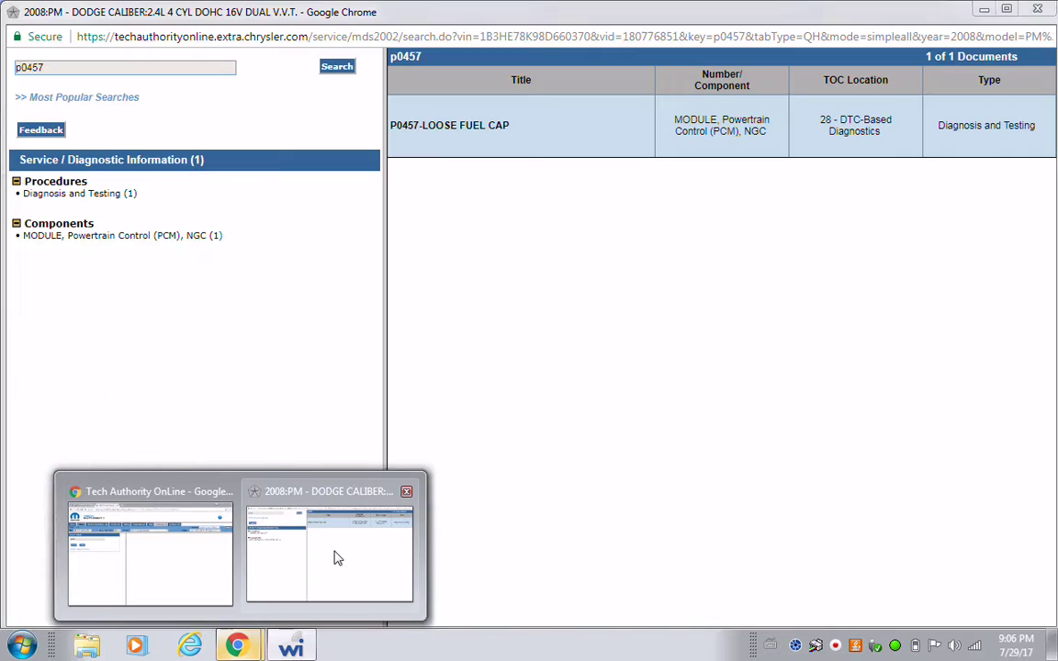
left_click(338, 558)
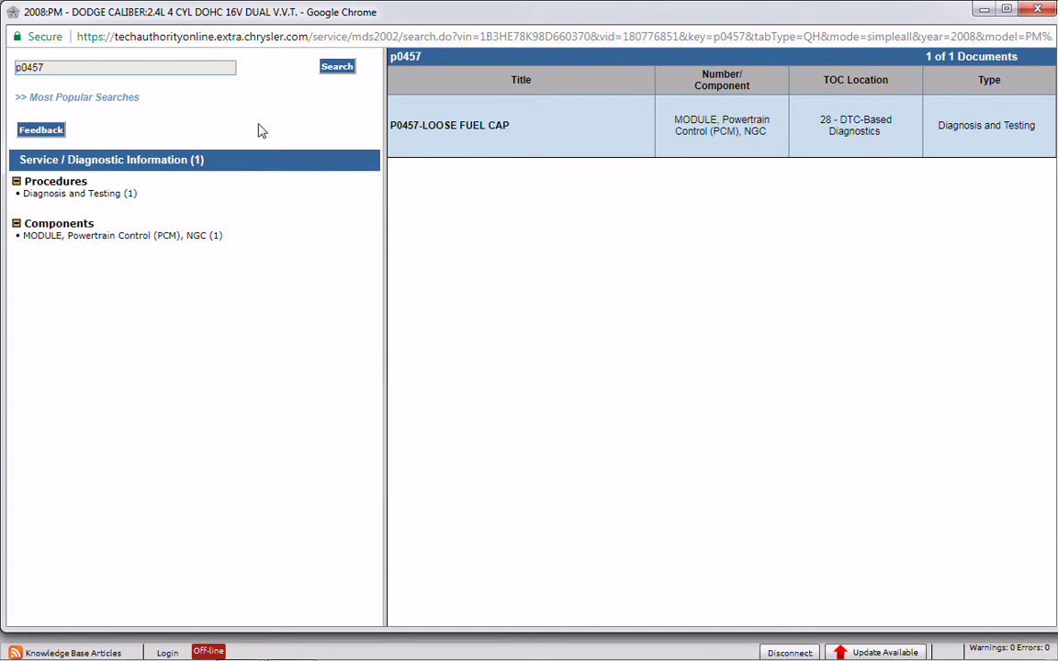
left_click(72, 70)
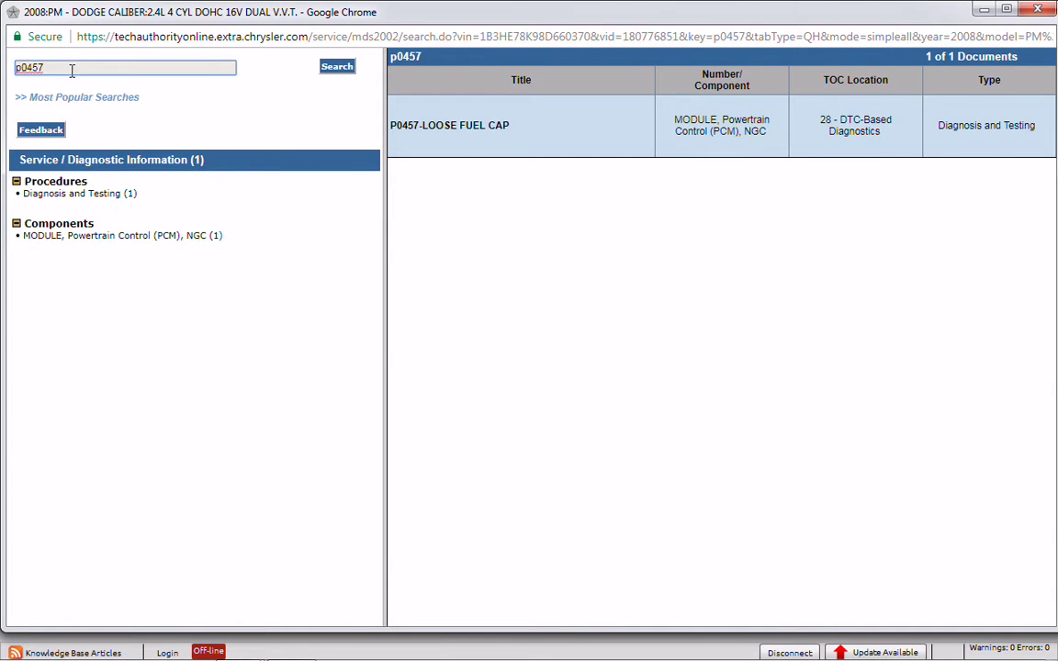
type("6")
left_click(333, 70)
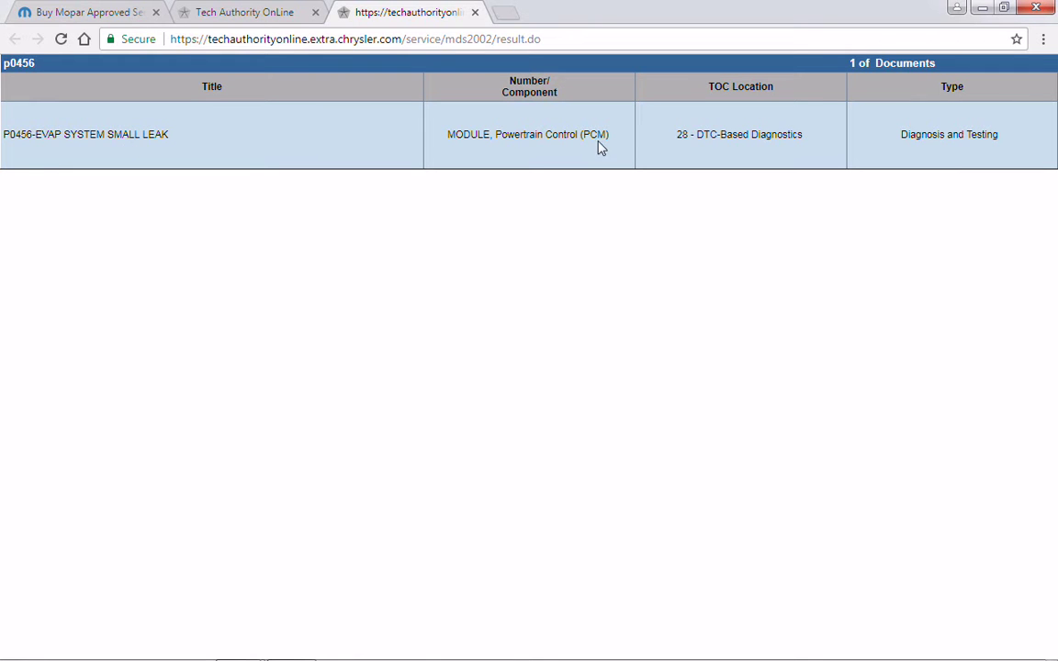
left_click(87, 138)
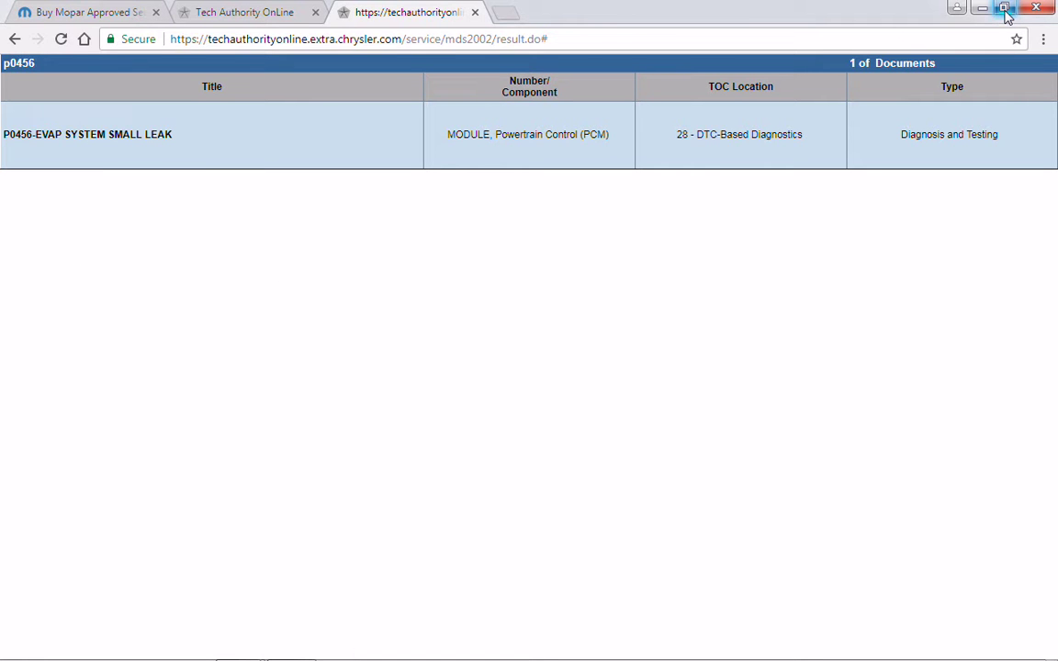
left_click(1035, 9)
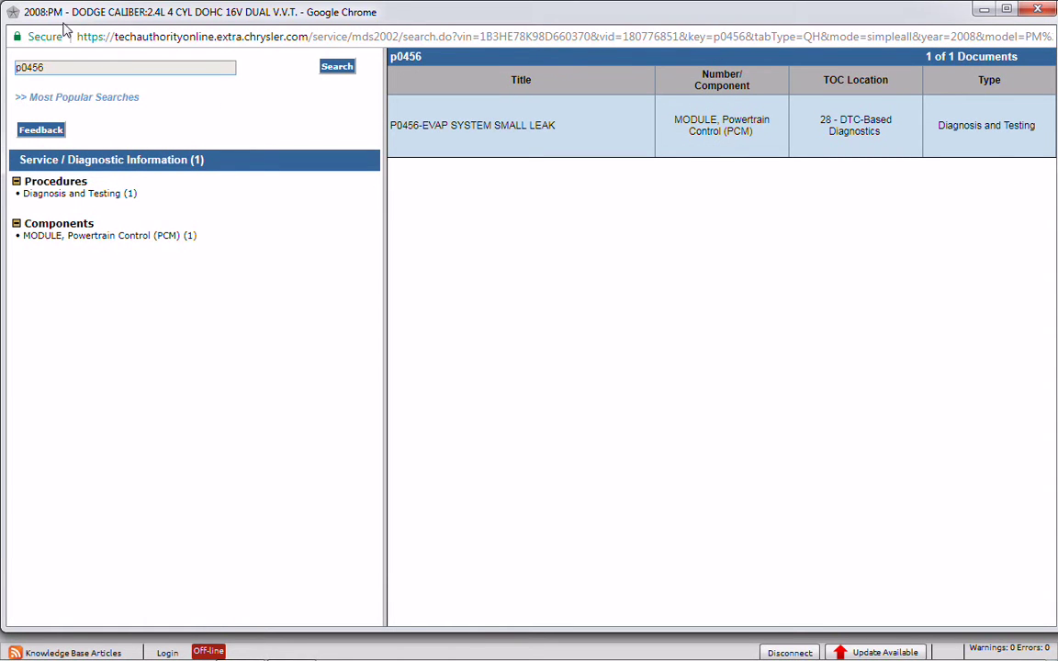
left_click(1035, 10)
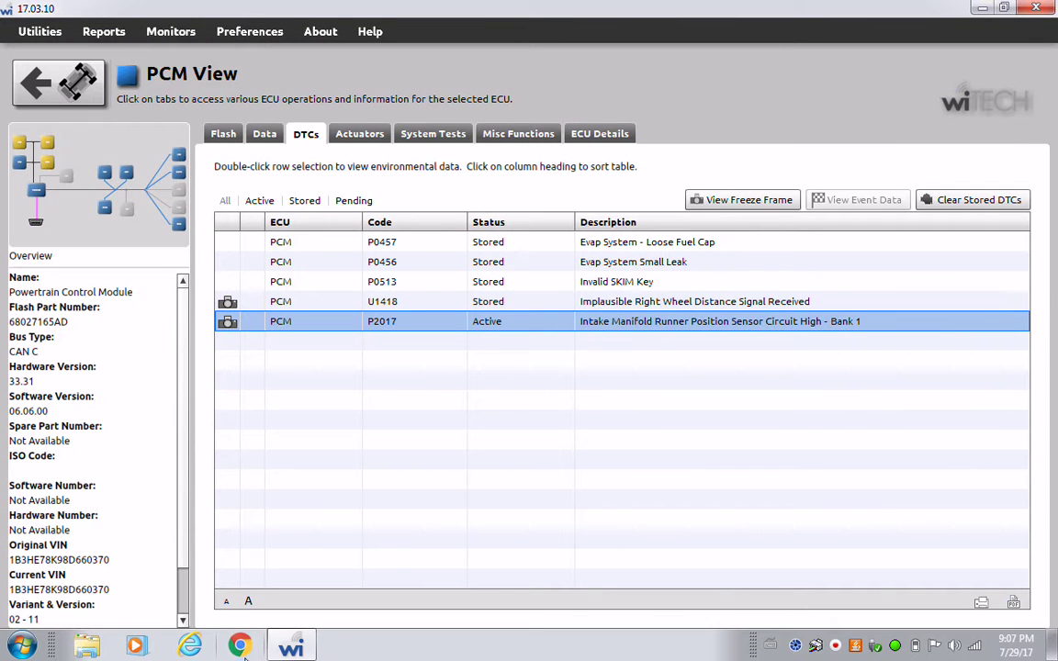
- Relaunch Chrome and go to techauthority.com
left_click(239, 646)
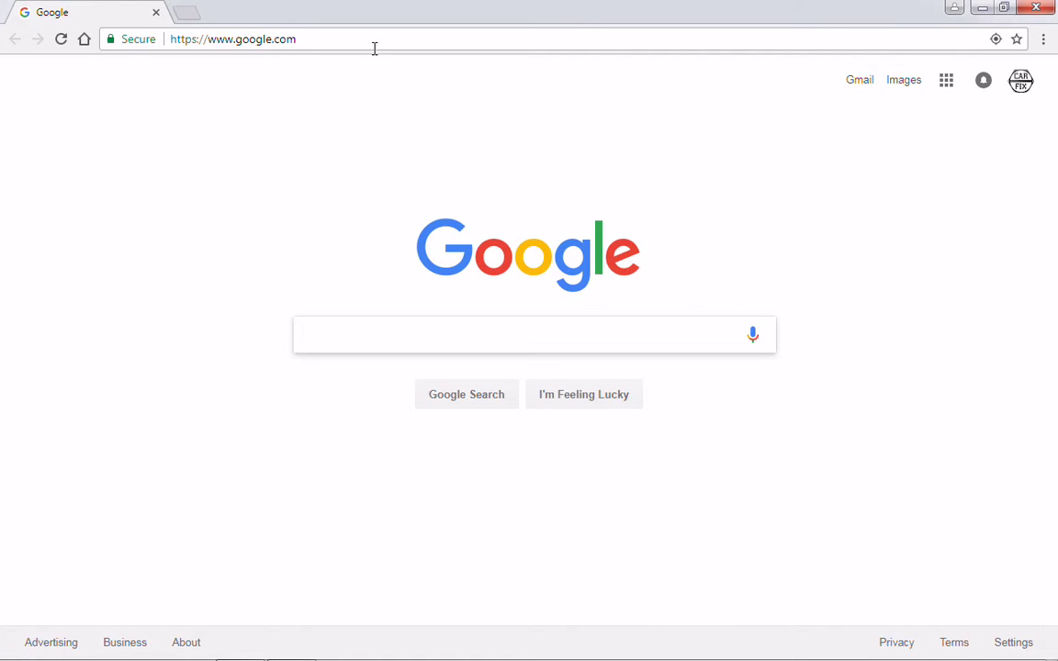
type("t")
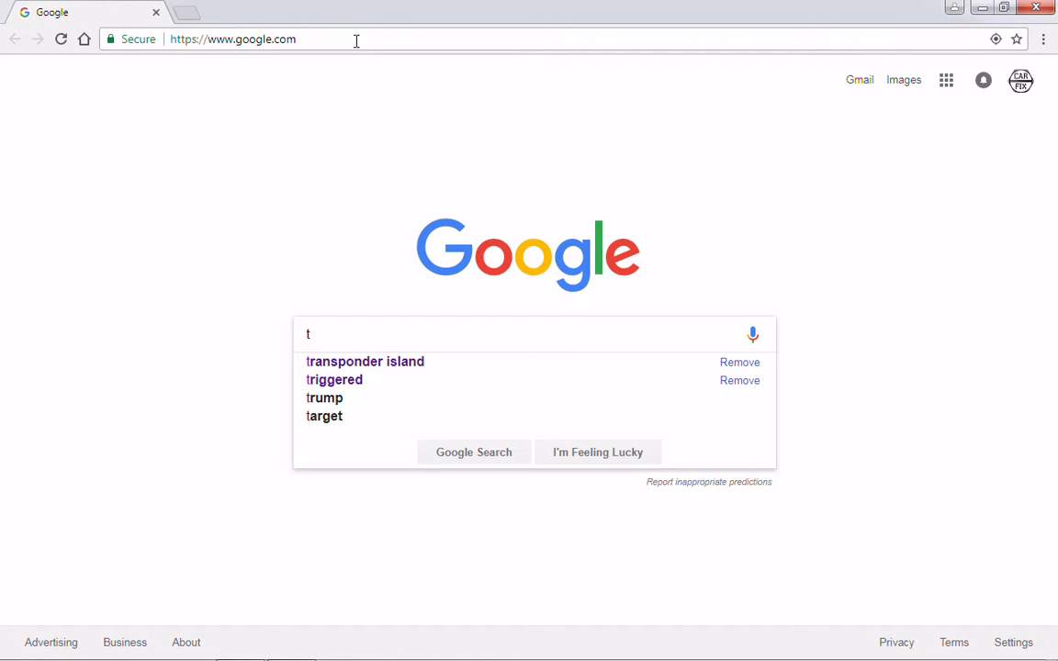
left_click(357, 39)
type("te")
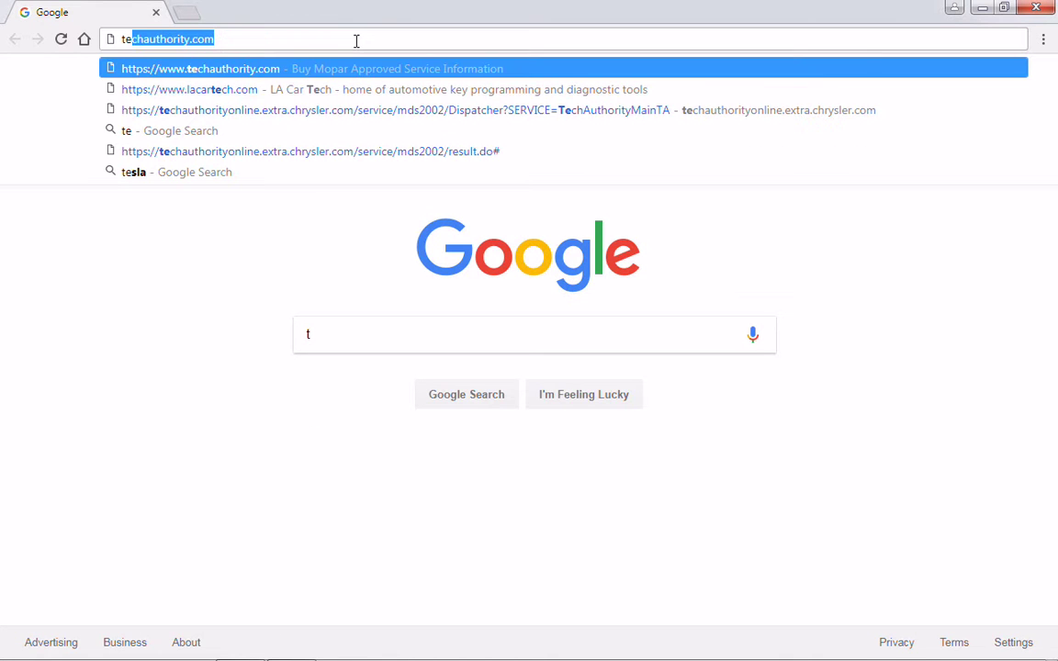
key("Return")
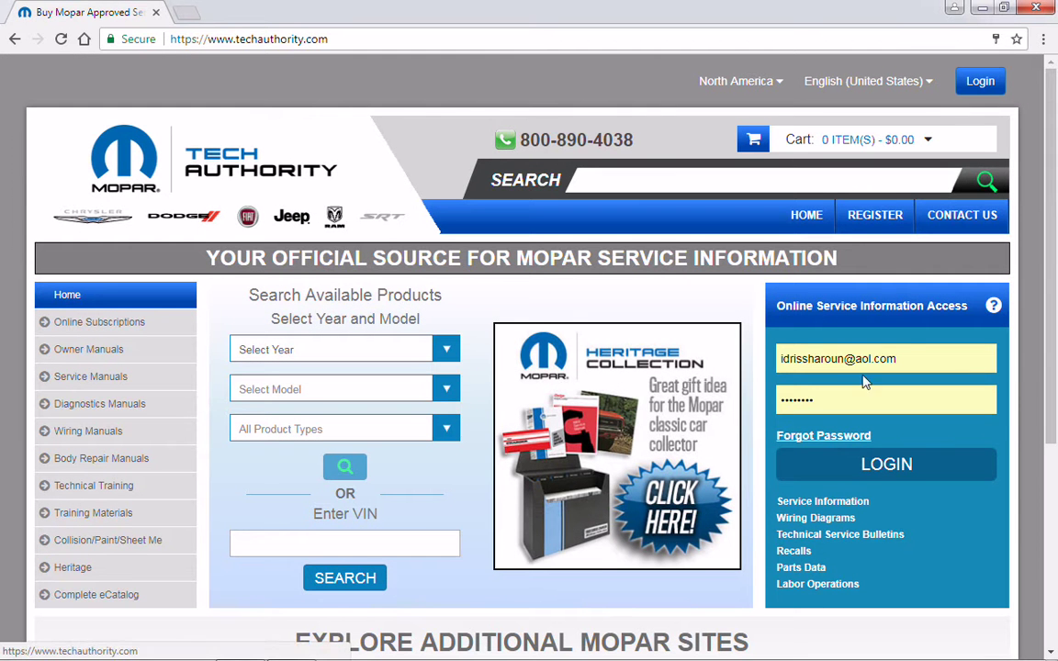
- Log in by replacing the pre-filled fields with the account e-mail and password
left_click(911, 360)
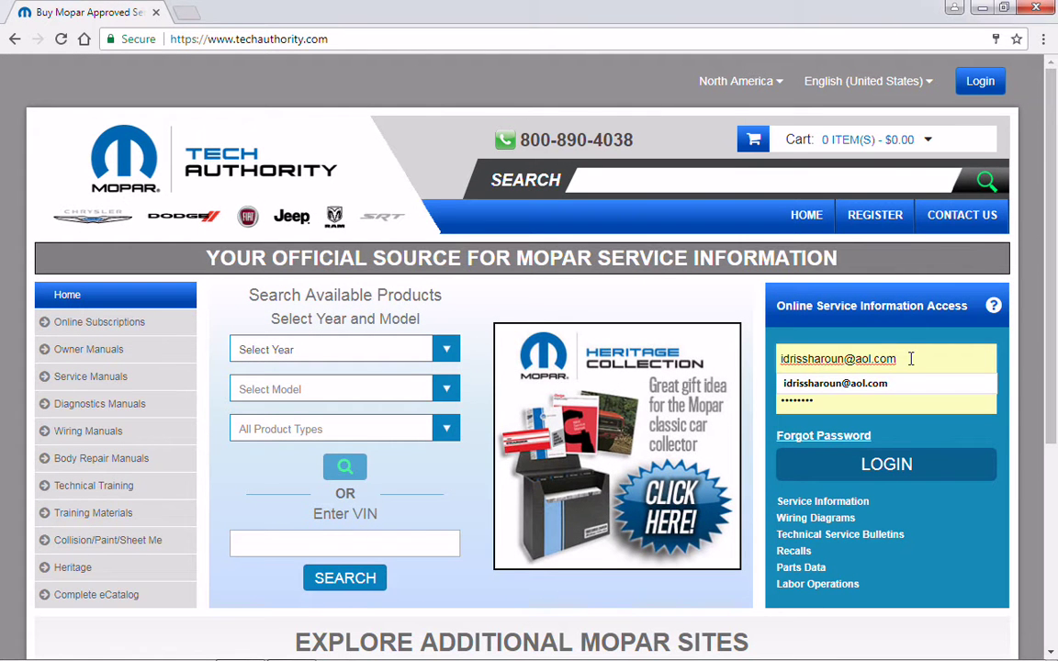
key("BackSpace")
key("BackSpace")
key("BackSpace")
key("BackSpace")
key("BackSpace")
key("BackSpace")
key("BackSpace")
key("BackSpace")
key("BackSpace")
key("BackSpace")
key("BackSpace")
key("BackSpace")
key("BackSpace")
key("BackSpace")
key("BackSpace")
key("BackSpace")
key("BackSpace")
key("BackSpace")
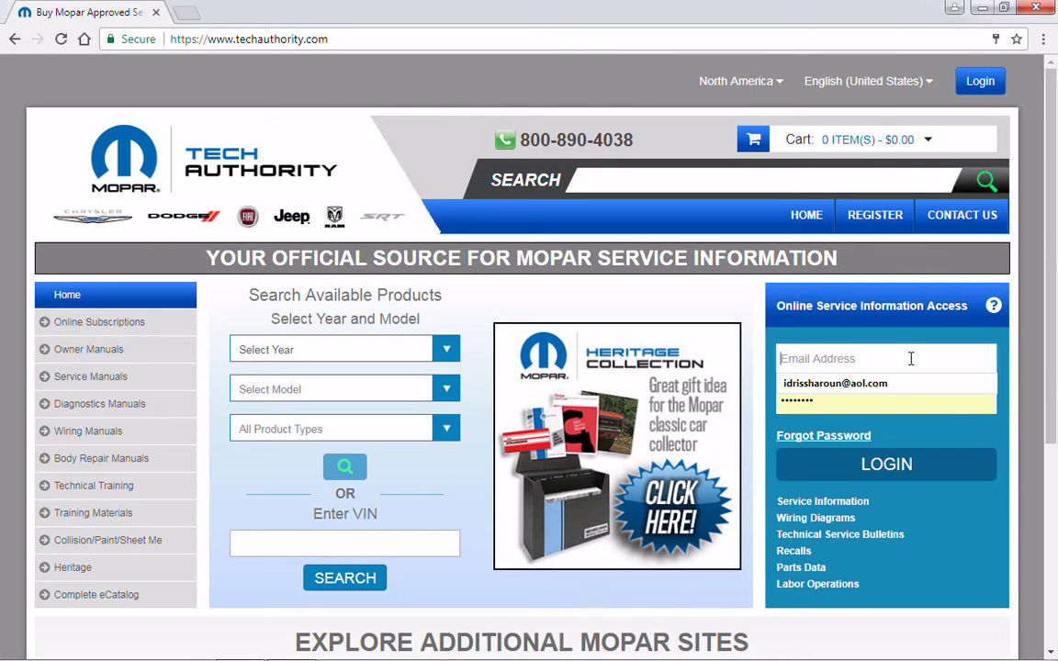
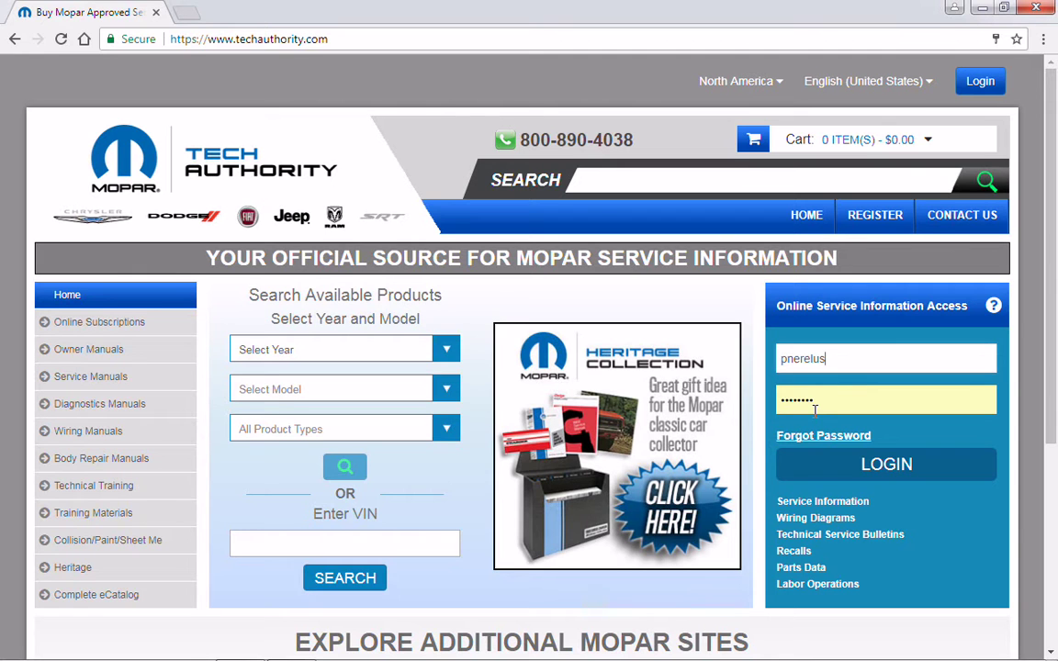
left_click(823, 398)
type("*******")
key("BackSpace")
key("BackSpace")
key("BackSpace")
key("BackSpace")
key("BackSpace")
key("BackSpace")
key("BackSpace")
type("**")
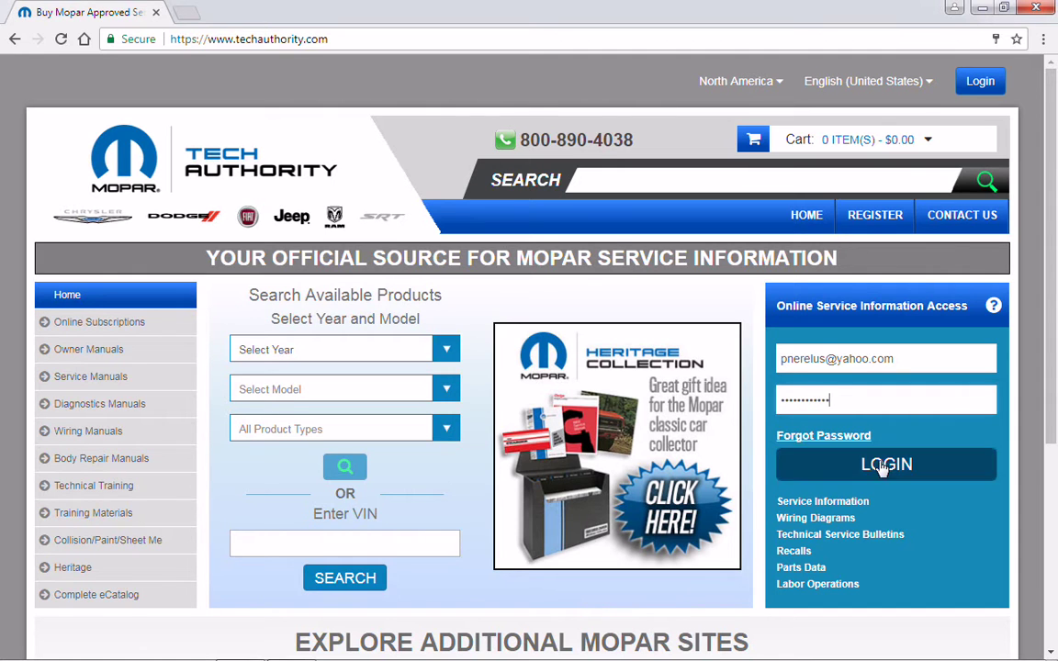
key("Return")
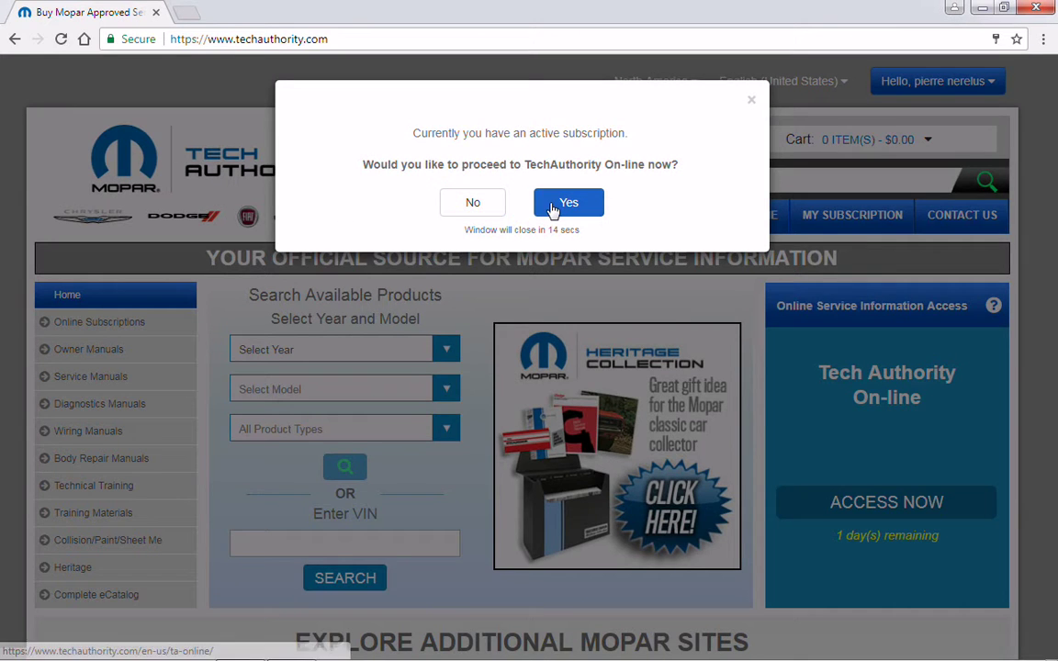
- Access Tech Authority Online, load the Caliber by its pasted VIN, and open the P0456 procedure
left_click(553, 203)
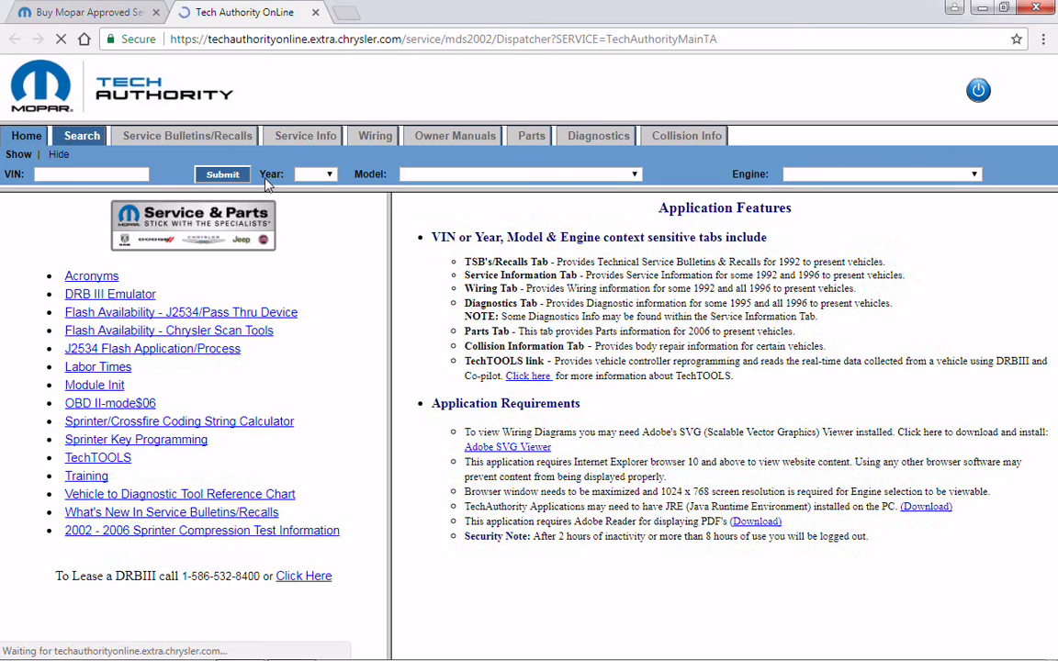
right_click(113, 182)
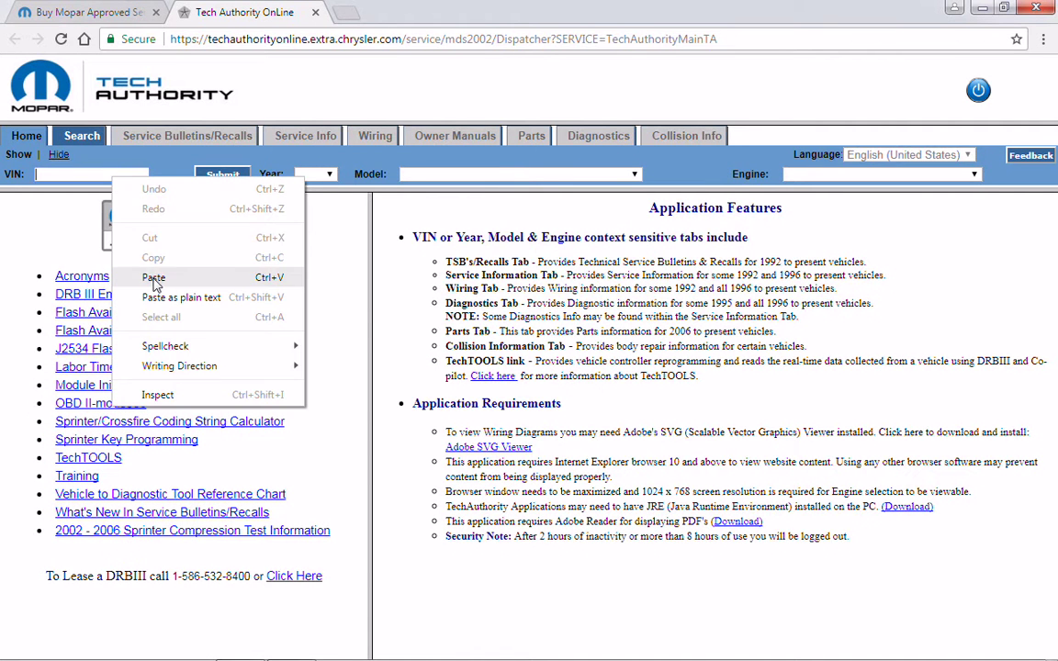
left_click(154, 281)
left_click(225, 175)
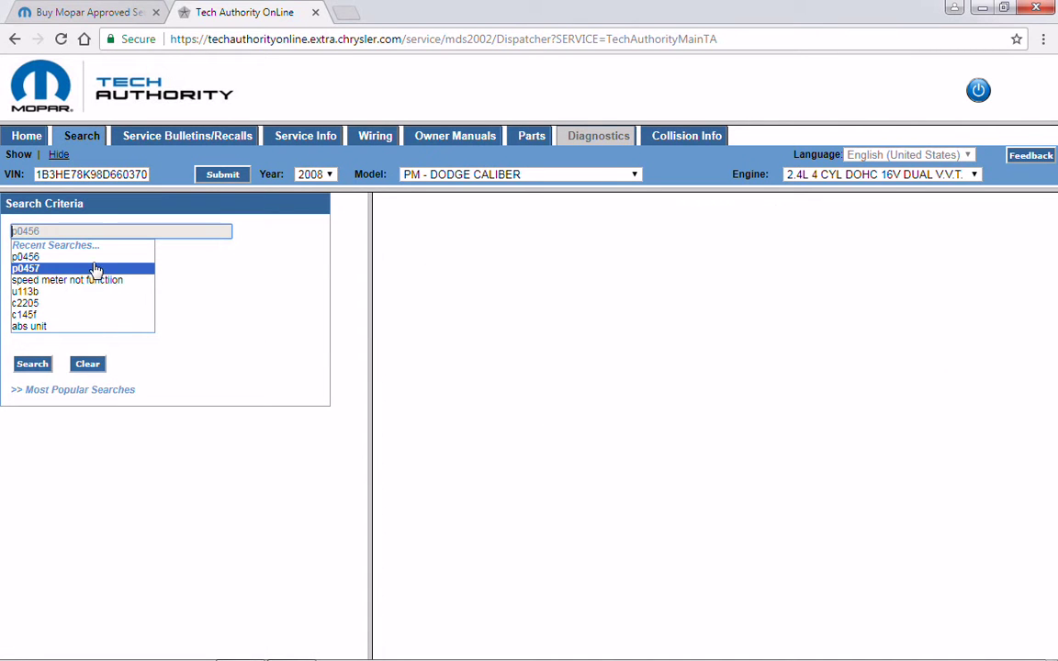
left_click(95, 260)
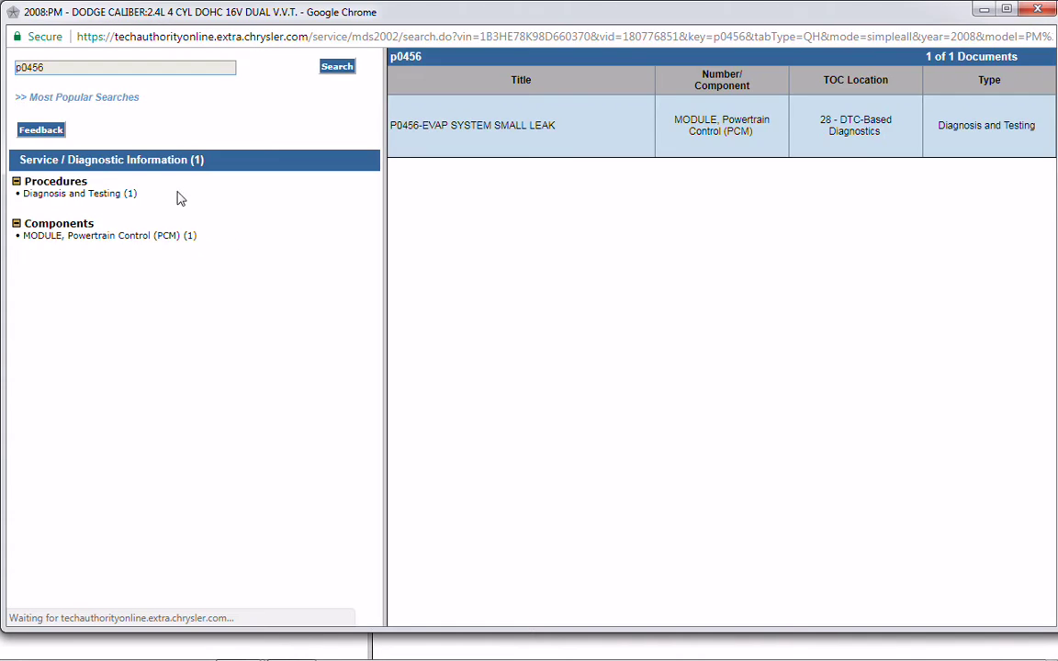
left_click(426, 128)
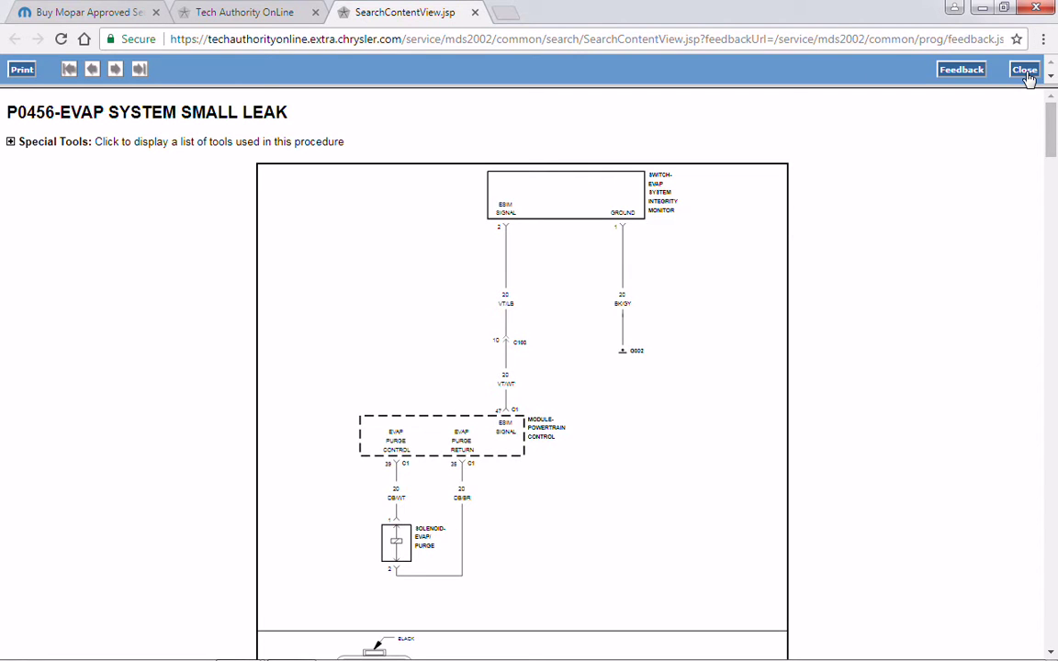
- Scroll the P0456 procedure past the three EVAP zone leak-point charts to step 8, ESIM SWITCH
left_click_drag(1052, 130, 1054, 191)
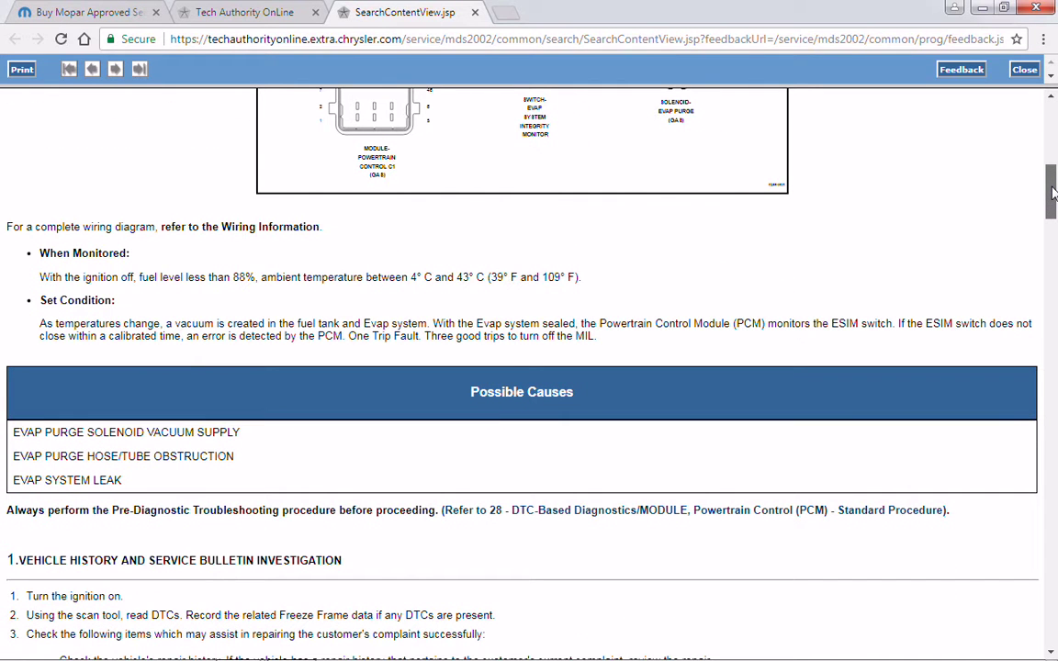
left_click_drag(1054, 191, 1054, 437)
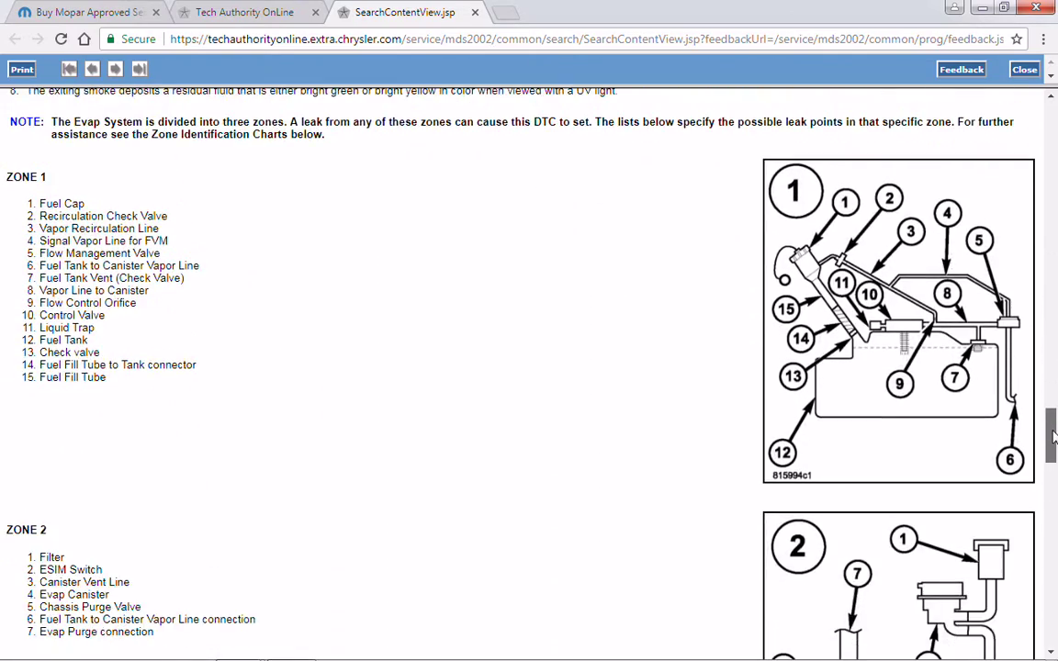
left_click_drag(1053, 437, 1053, 619)
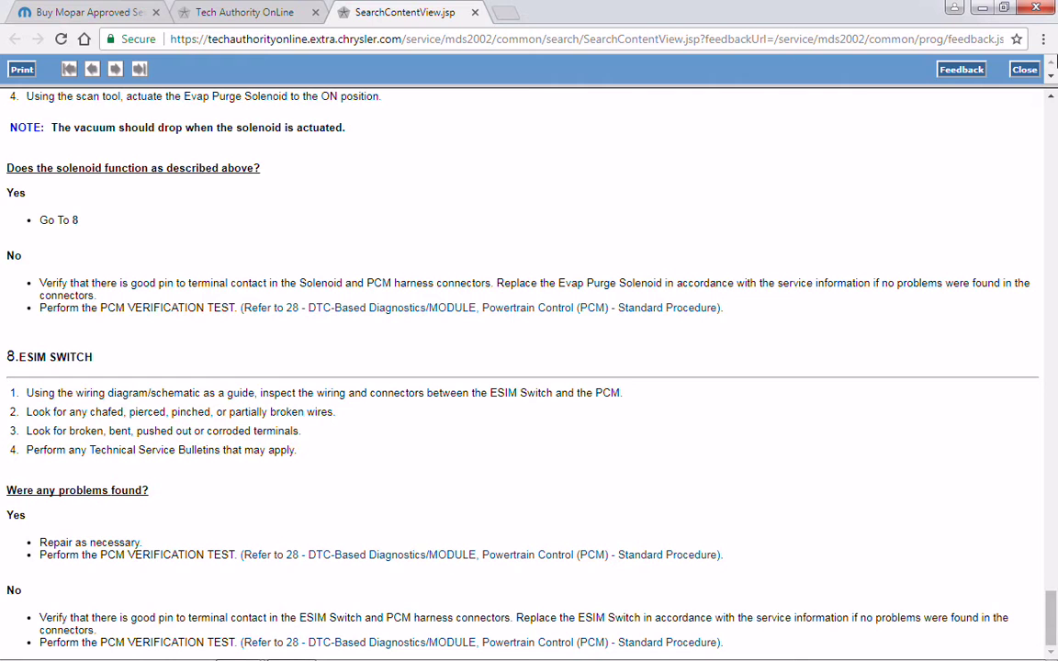
- Close the P0456 procedure and bring forward wiTECH's PCM code list with P2017 active
left_click(1024, 71)
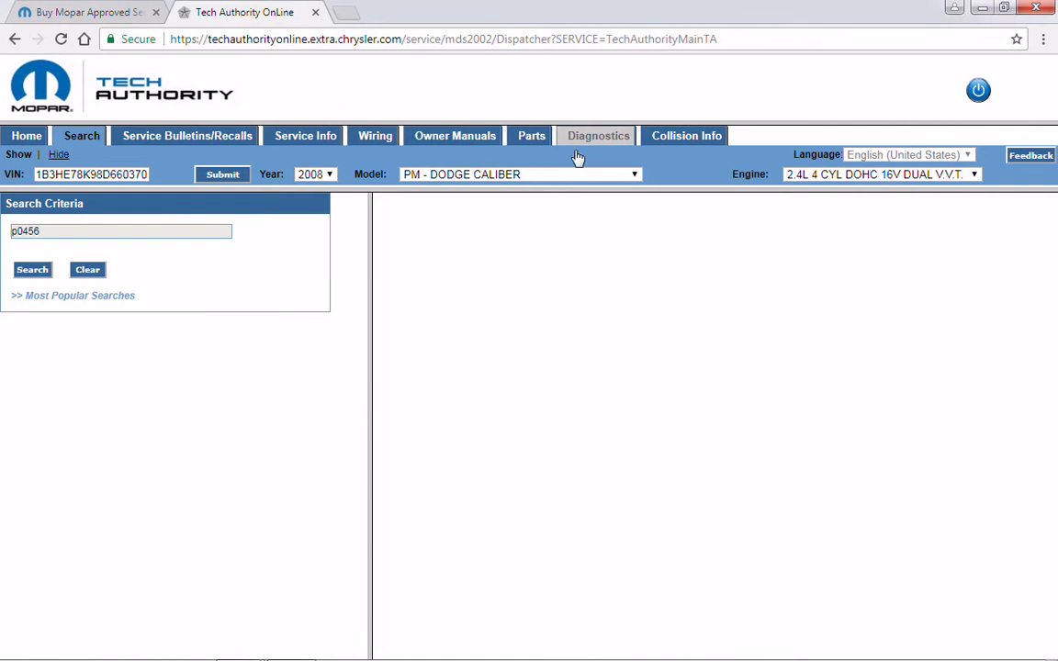
mouse_move(207, 654)
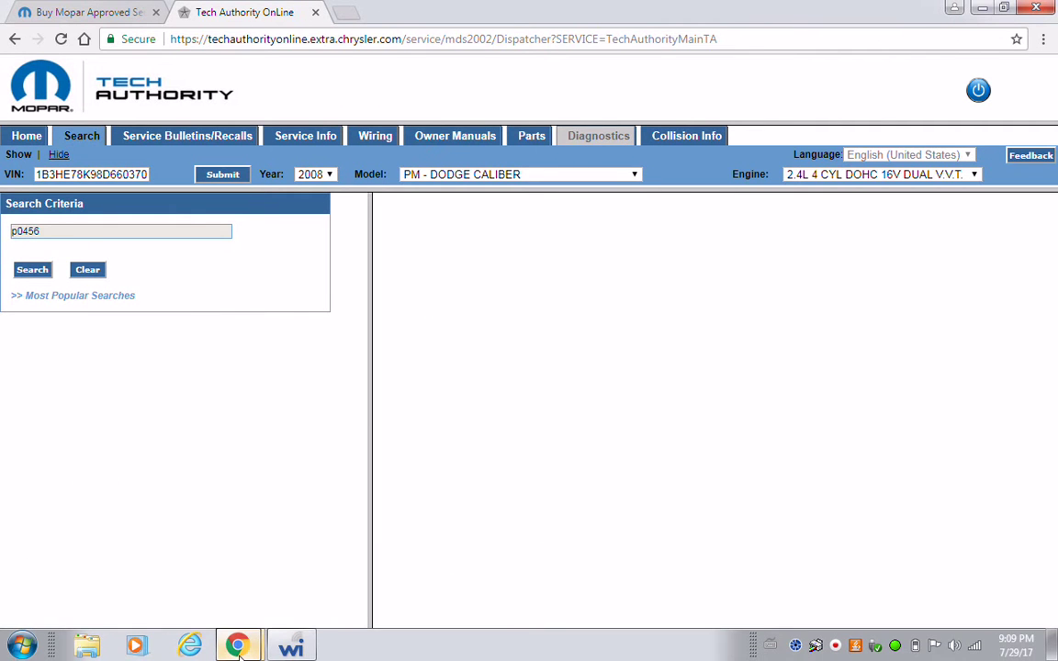
left_click(287, 648)
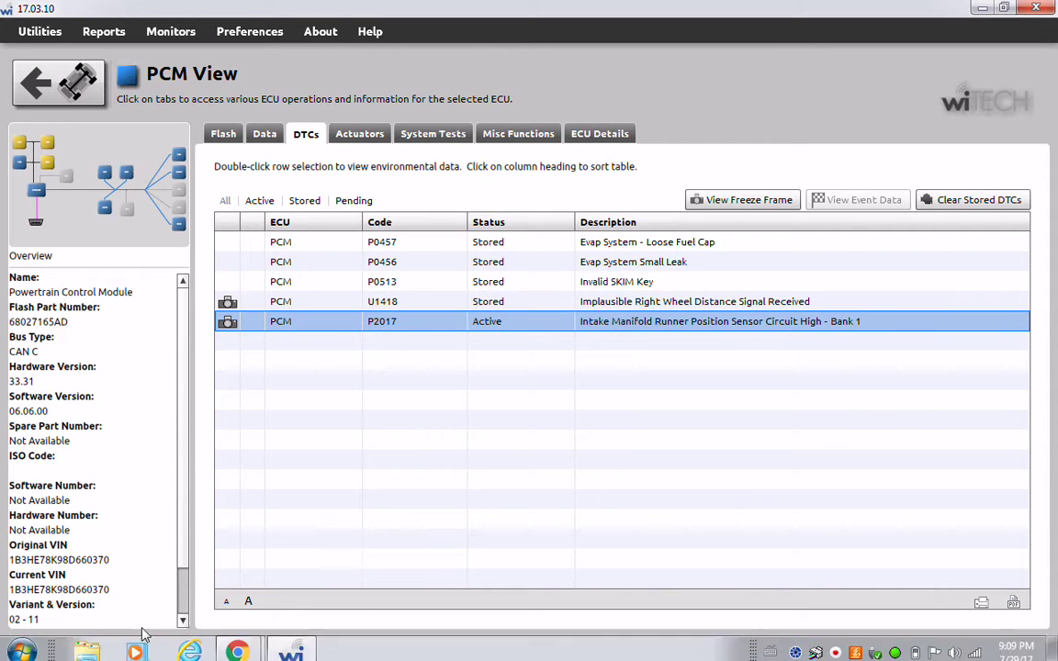
- Back in TechAuthority, search for u1418 and open the U1418 Implausible Right Wheel Distance Signal procedure
mouse_move(237, 646)
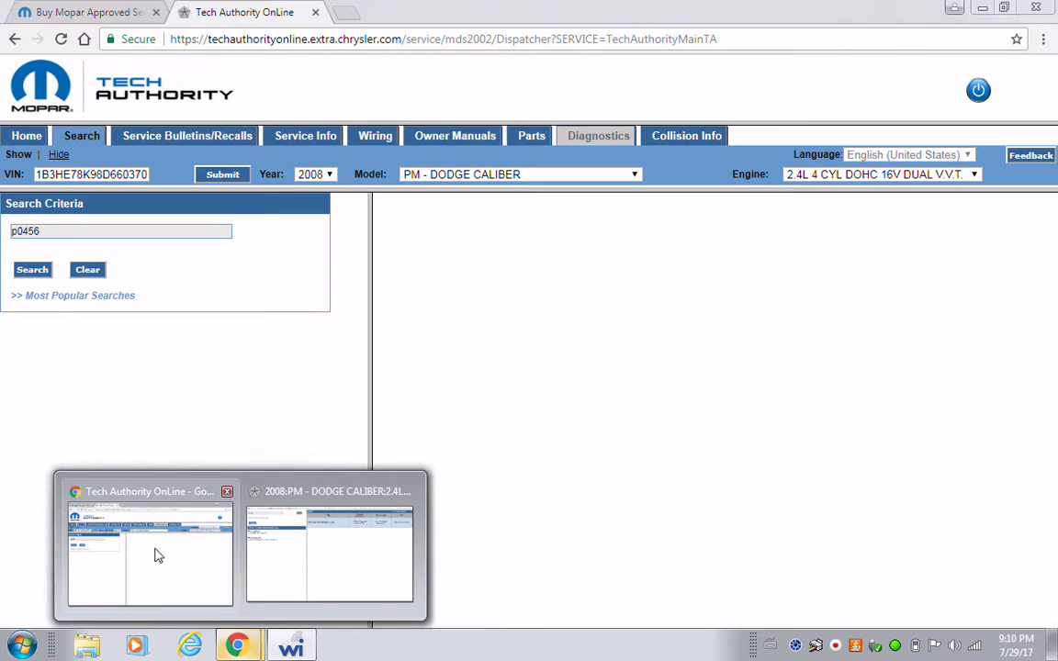
left_click(158, 555)
double_click(55, 230)
type("u")
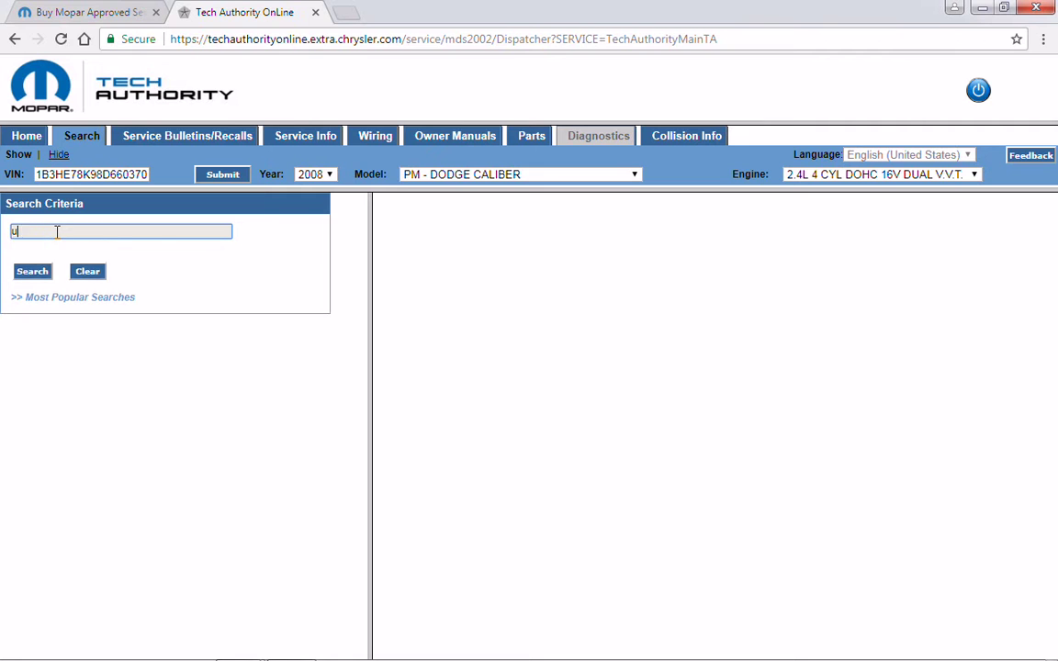
type("1418")
left_click(32, 270)
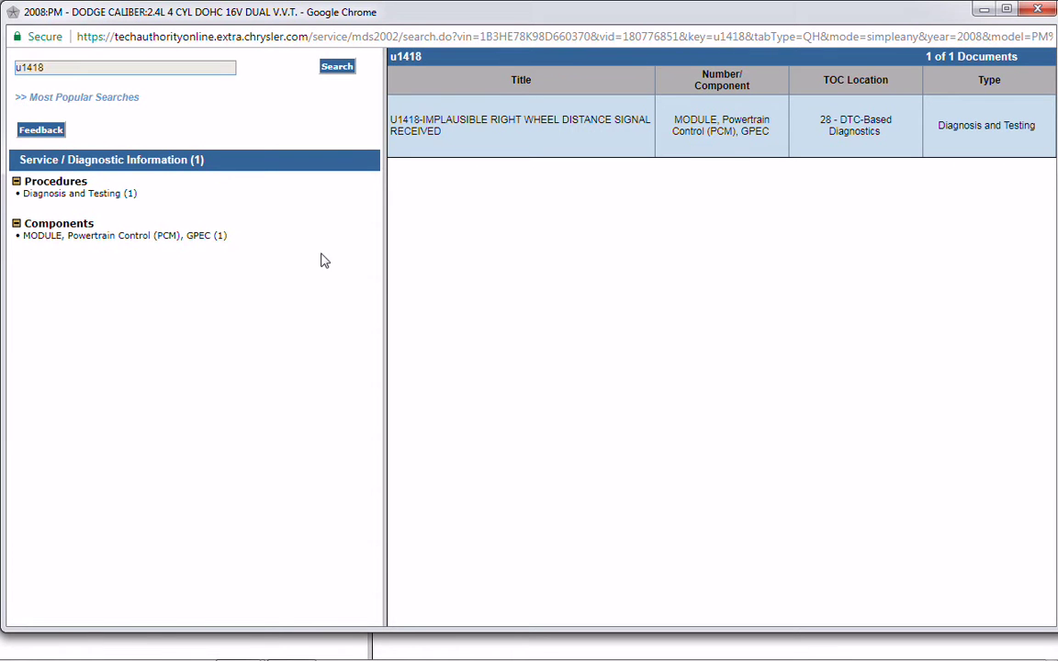
left_click(441, 130)
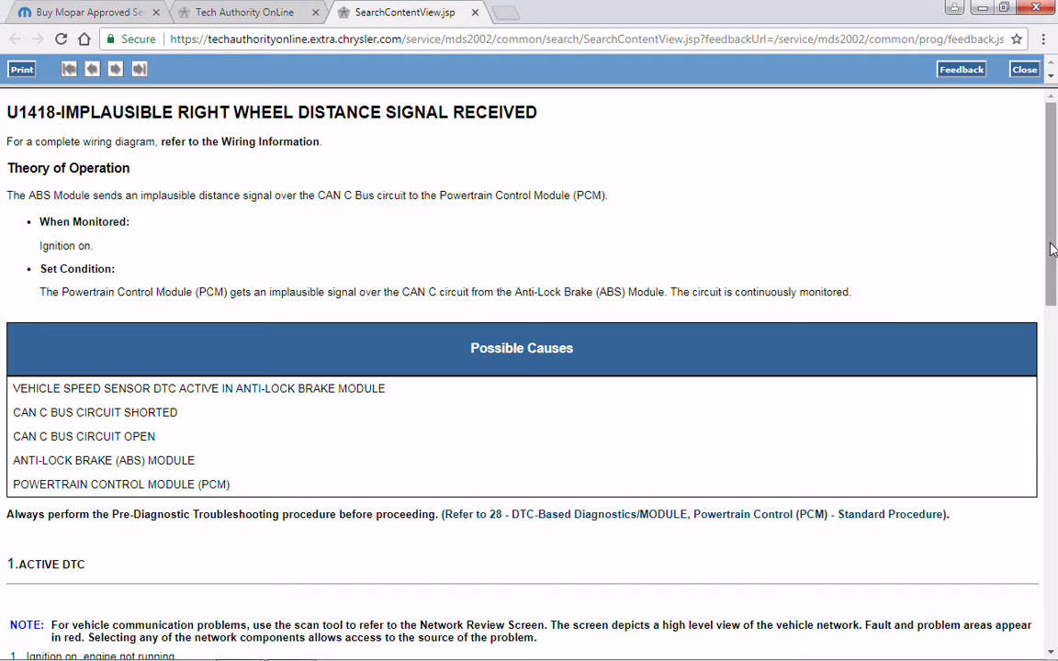
- Read the U1418 procedure down to the active TIPM codes check, then close it
left_click_drag(1053, 250, 1050, 638)
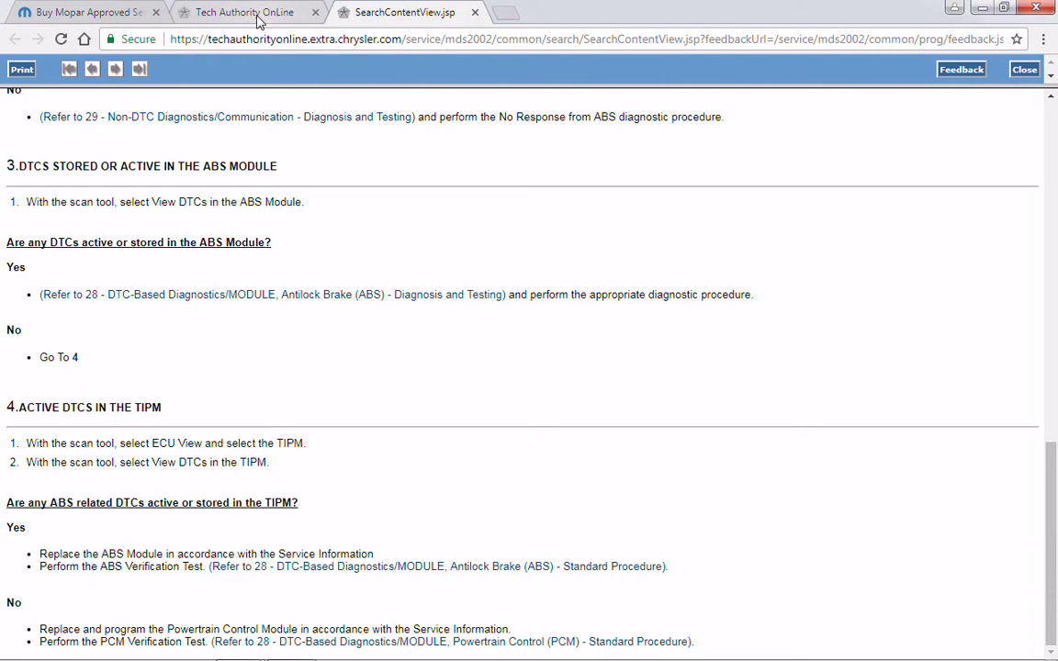
left_click(1022, 69)
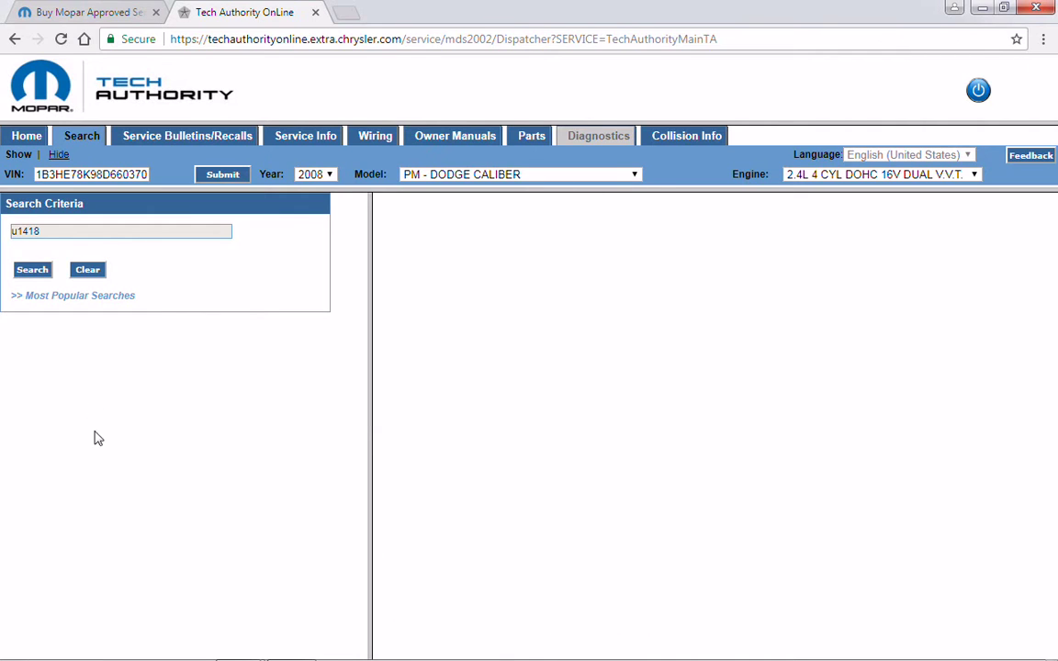
mouse_move(183, 656)
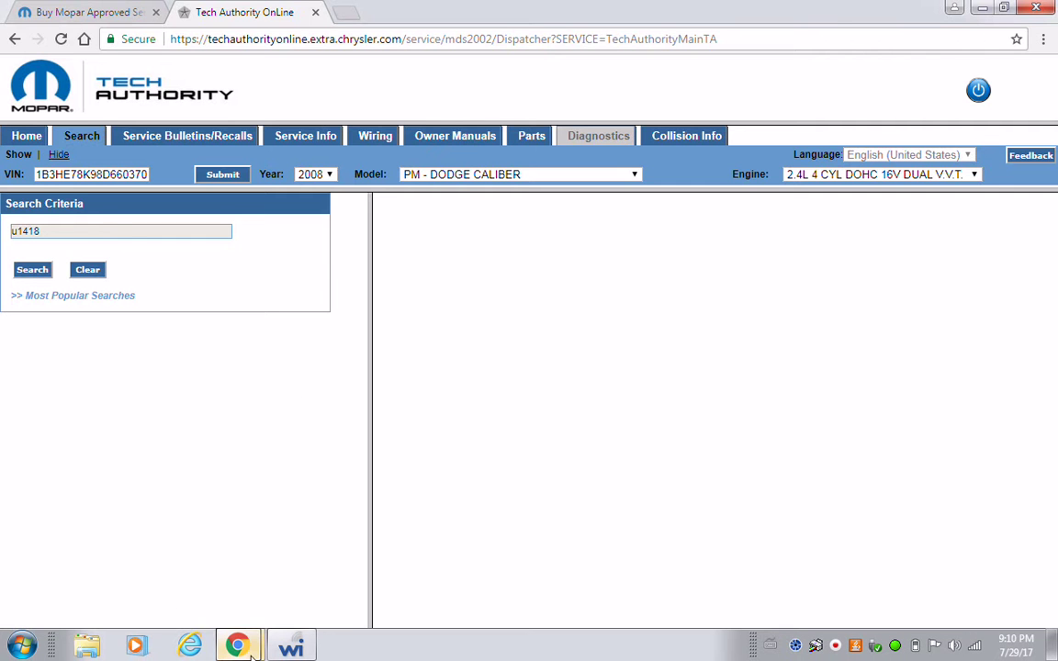
mouse_move(283, 652)
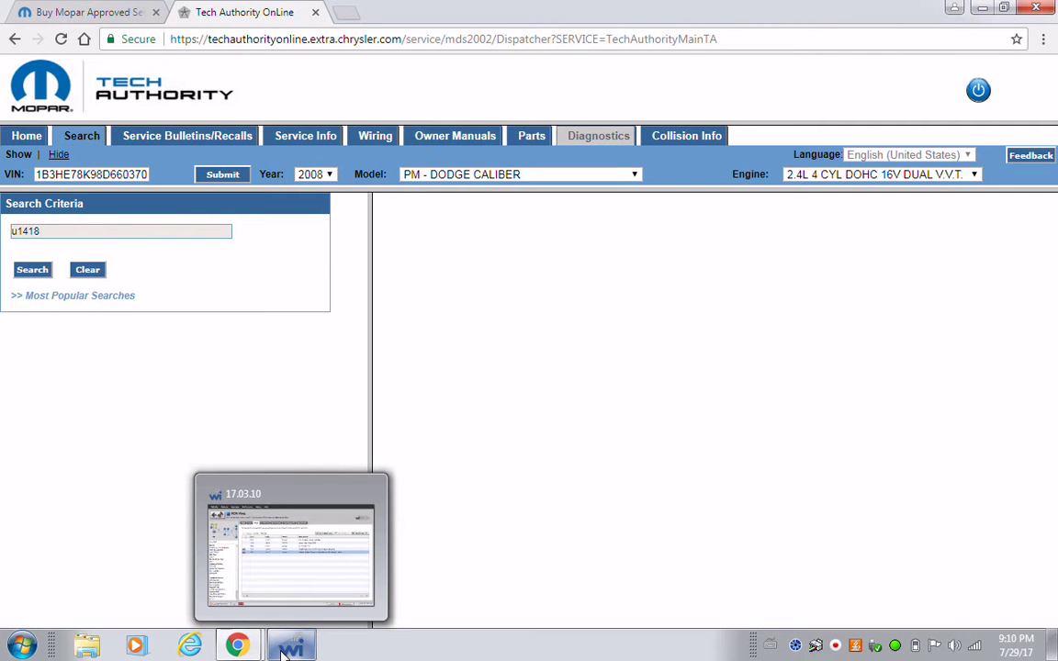
left_click(289, 588)
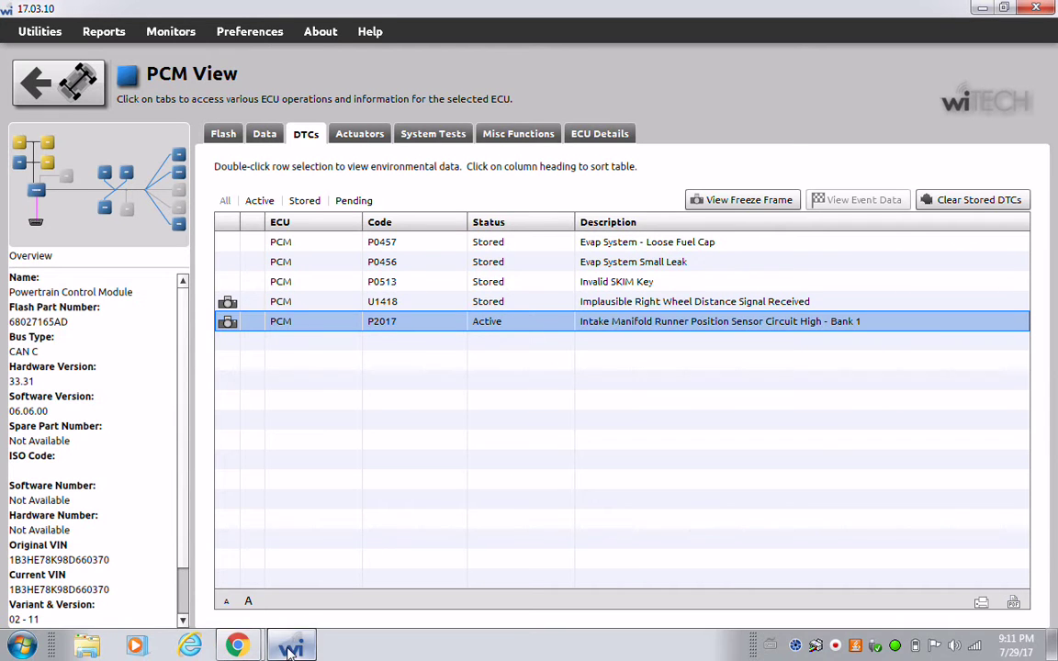
left_click(290, 647)
- Search for p2017 and open the P2017 Intake Manifold Runner Position Sensor Circuit High procedure
double_click(120, 232)
type("p")
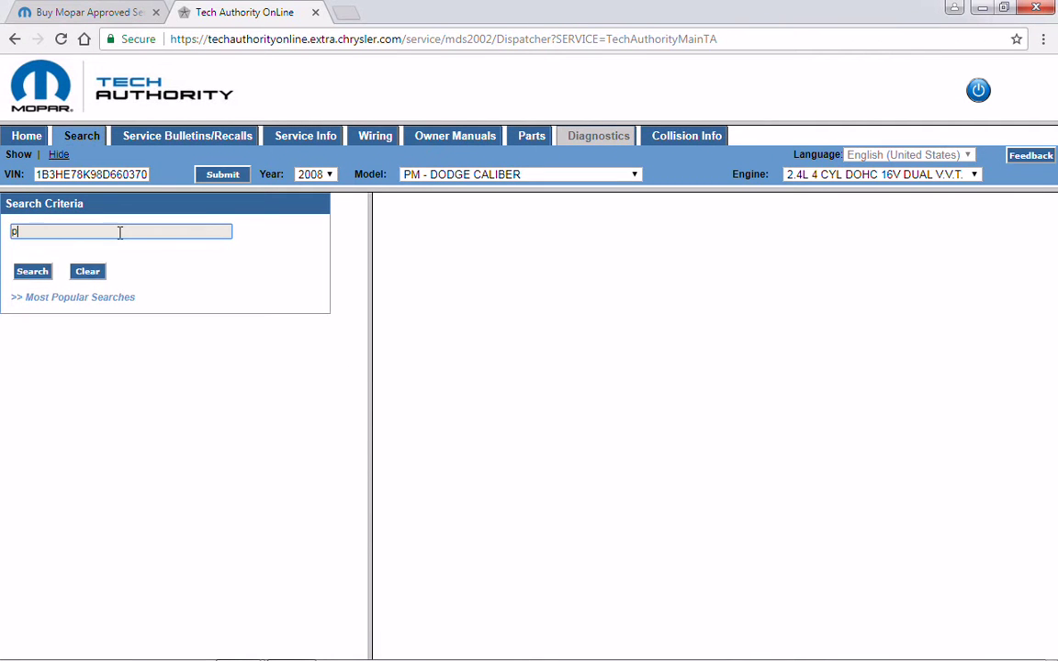
type("2017")
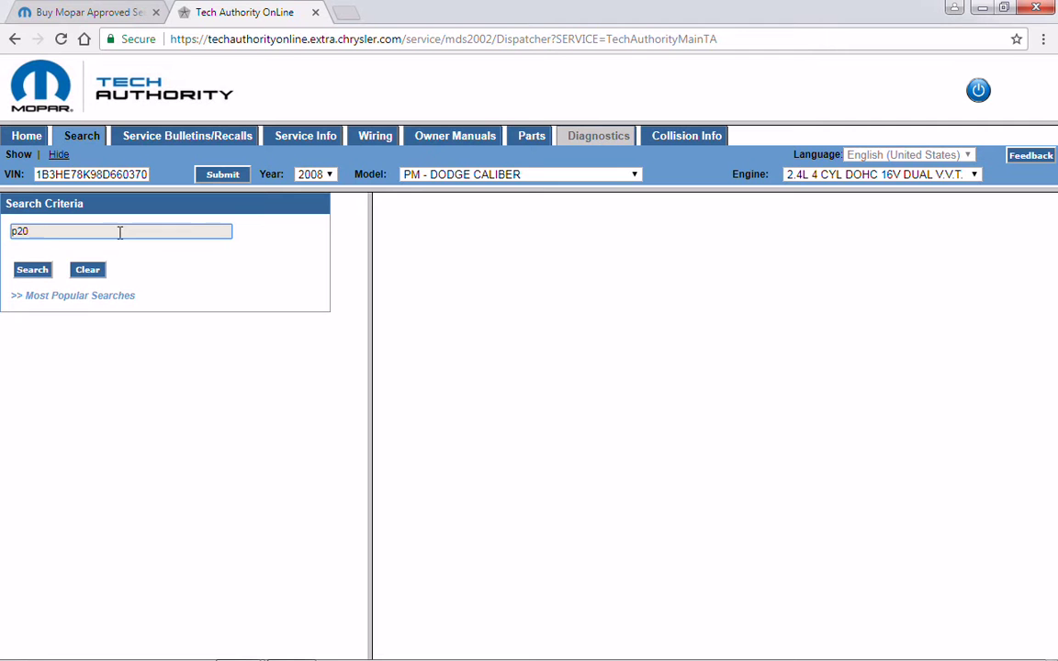
left_click(30, 272)
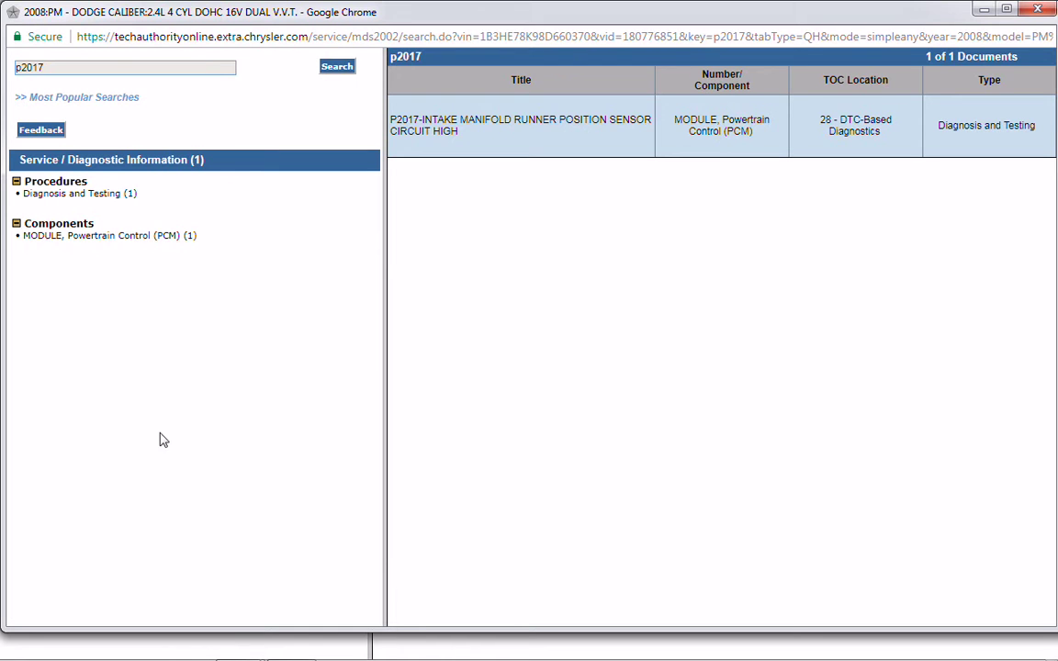
left_click(475, 127)
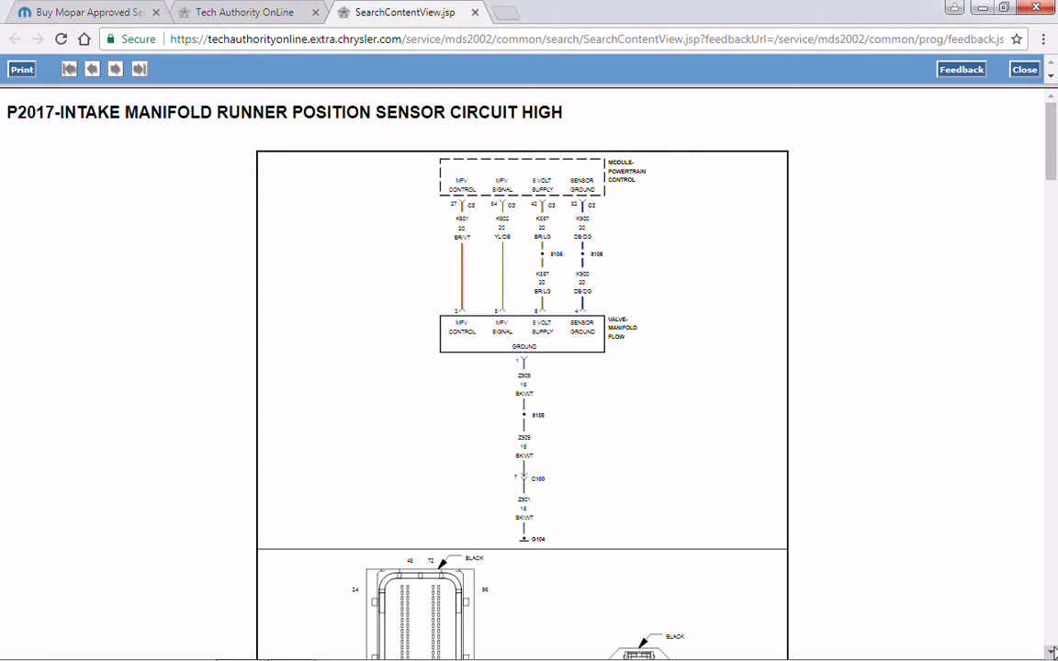
- Read the P2017 procedure through step 8, Powertrain Control Module, then close it
left_click_drag(1053, 651, 1052, 651)
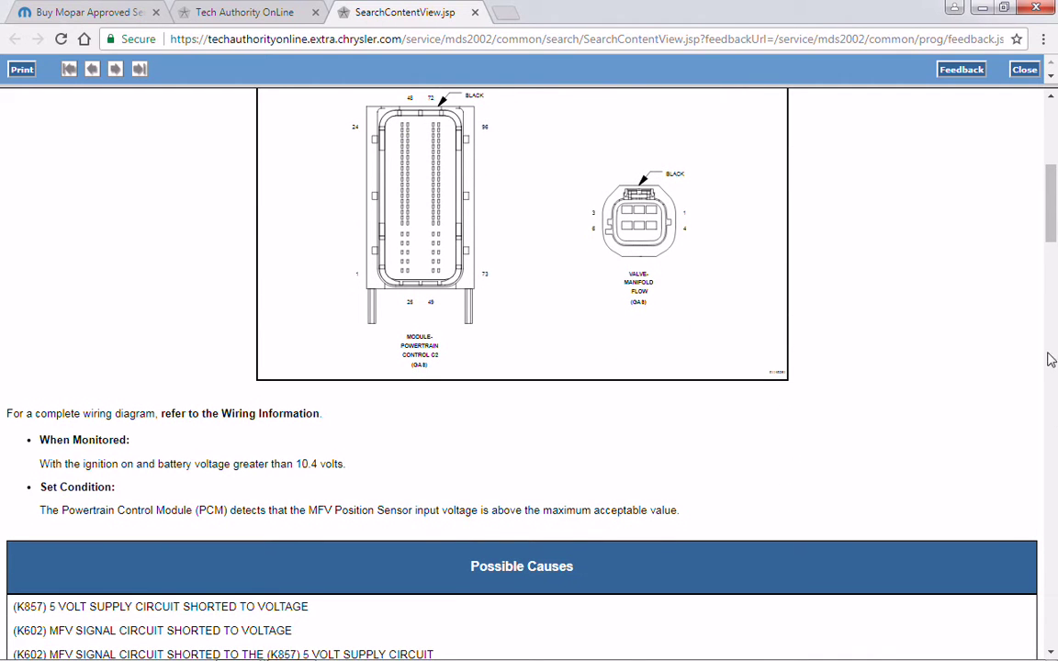
left_click_drag(1052, 253, 1052, 647)
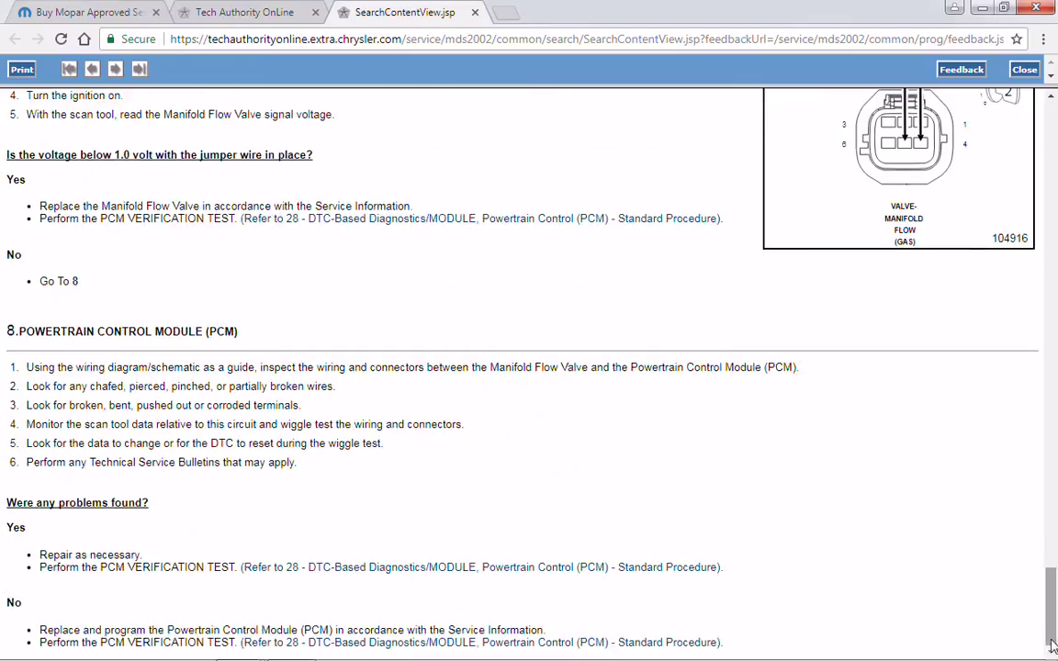
left_click(1023, 68)
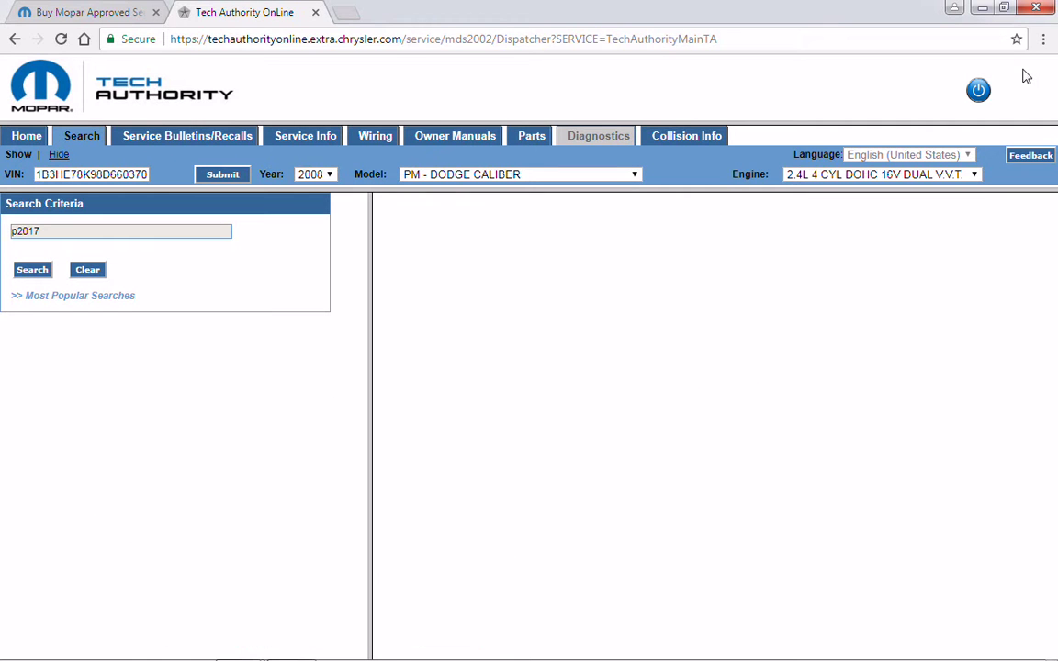
double_click(61, 230)
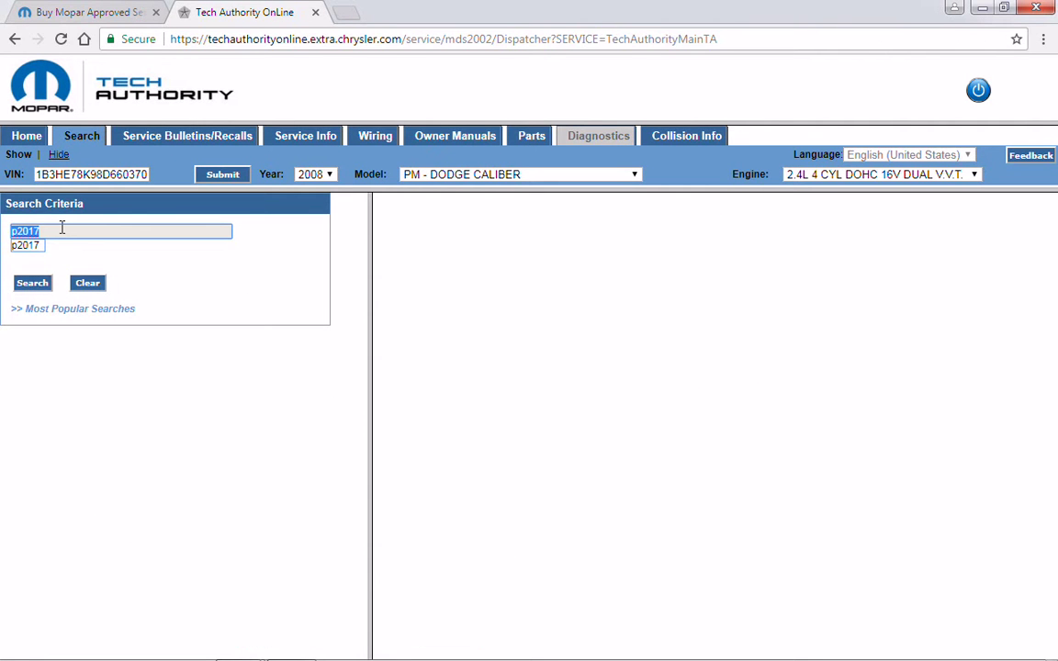
left_click(83, 287)
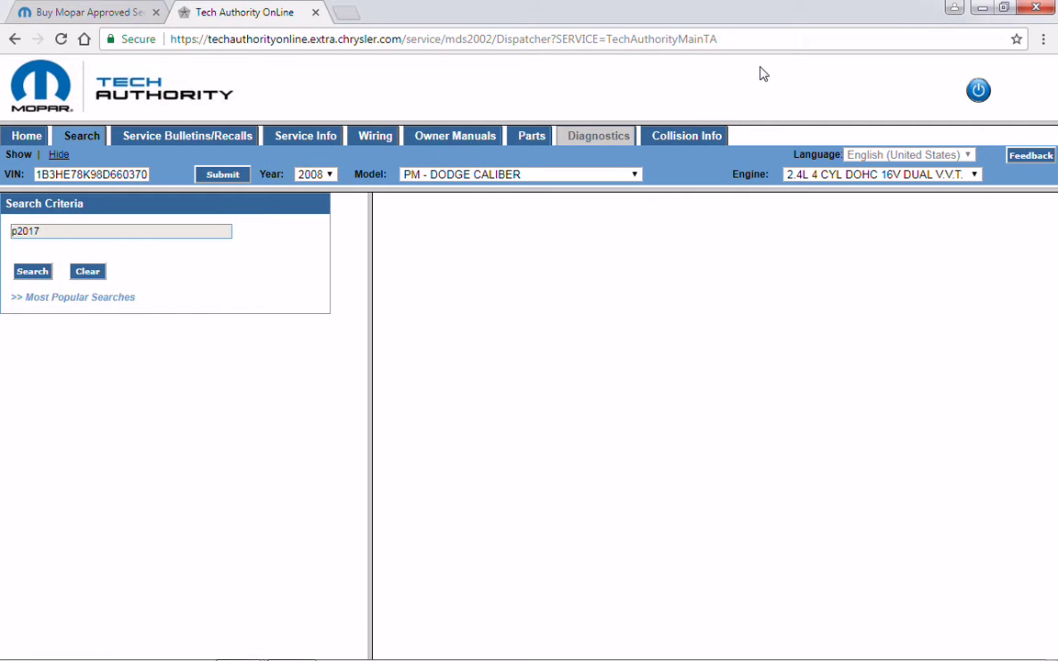
mouse_move(236, 660)
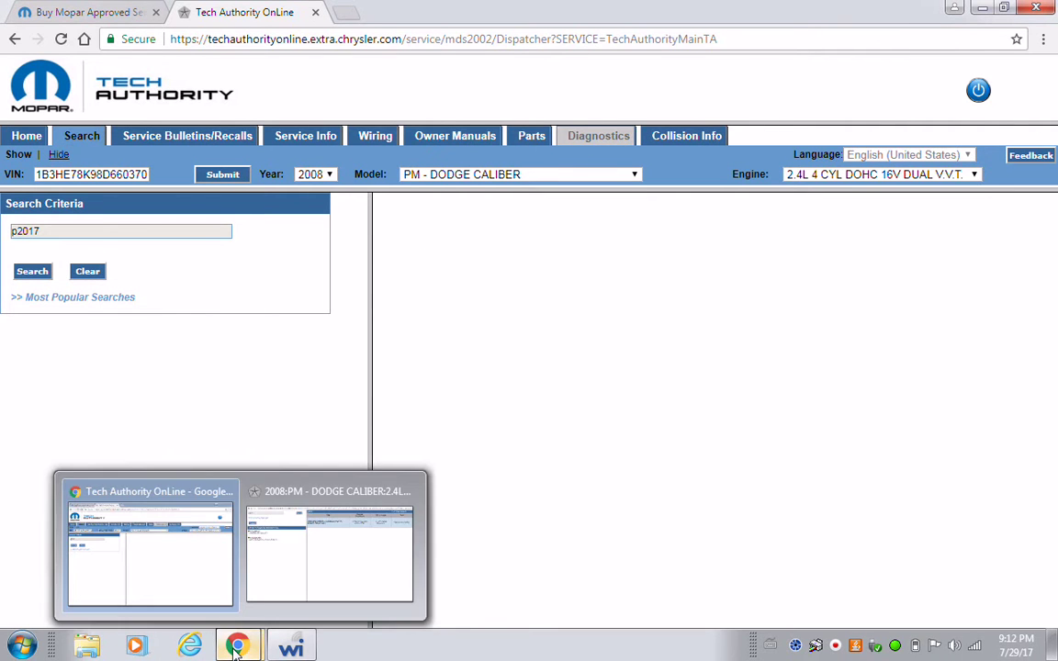
- Clear the PCM's stored DTCs in wiTECH, leaving active P2017, and go back to Vehicle View
left_click(285, 650)
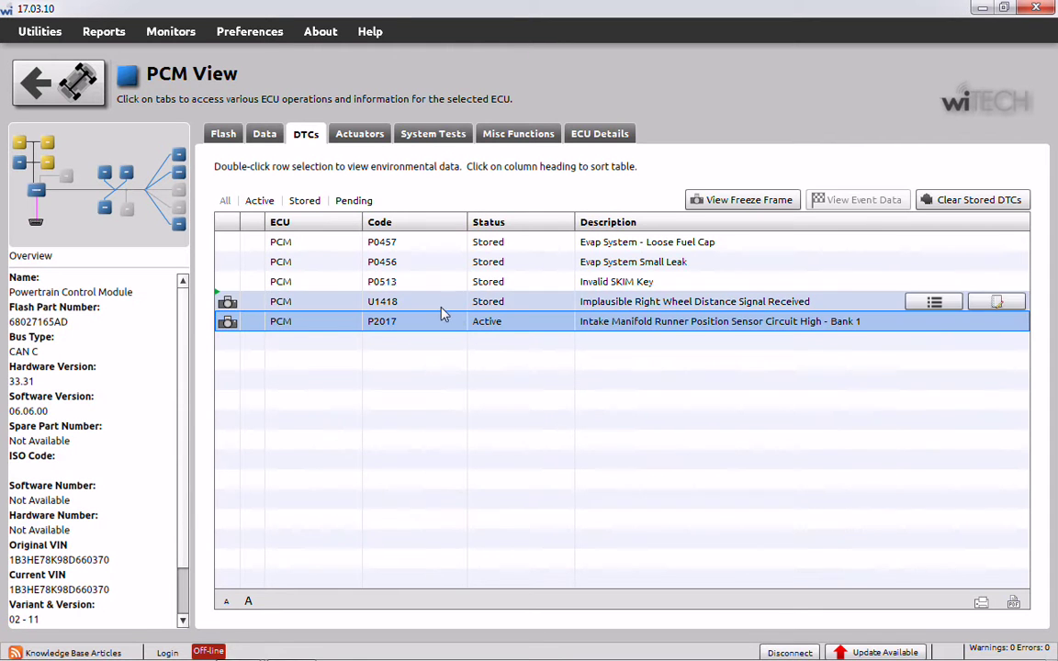
left_click(954, 199)
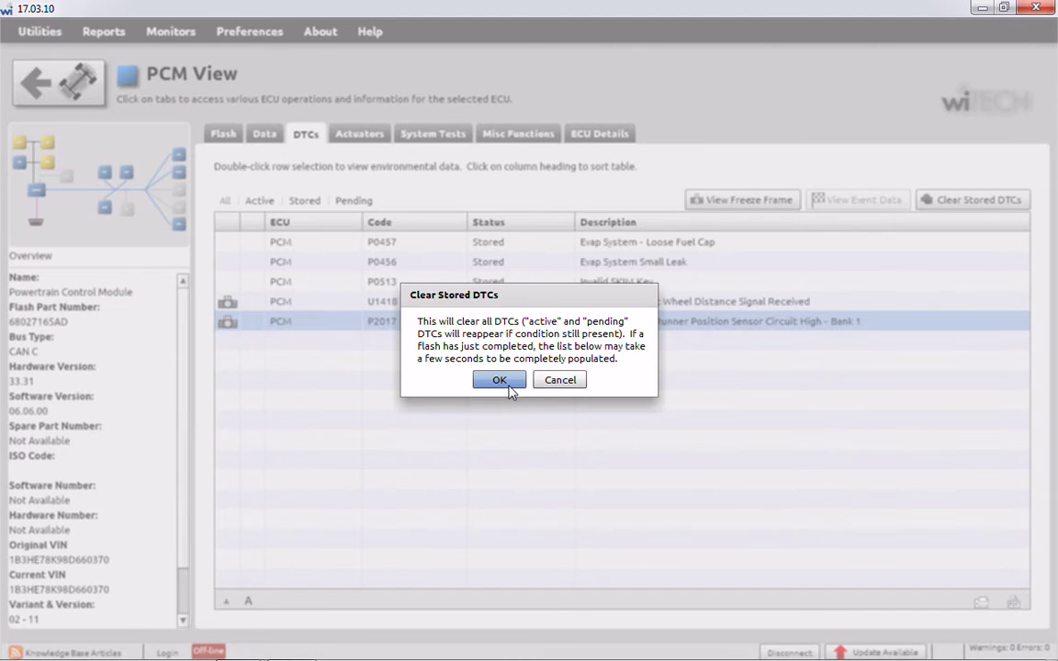
left_click(500, 380)
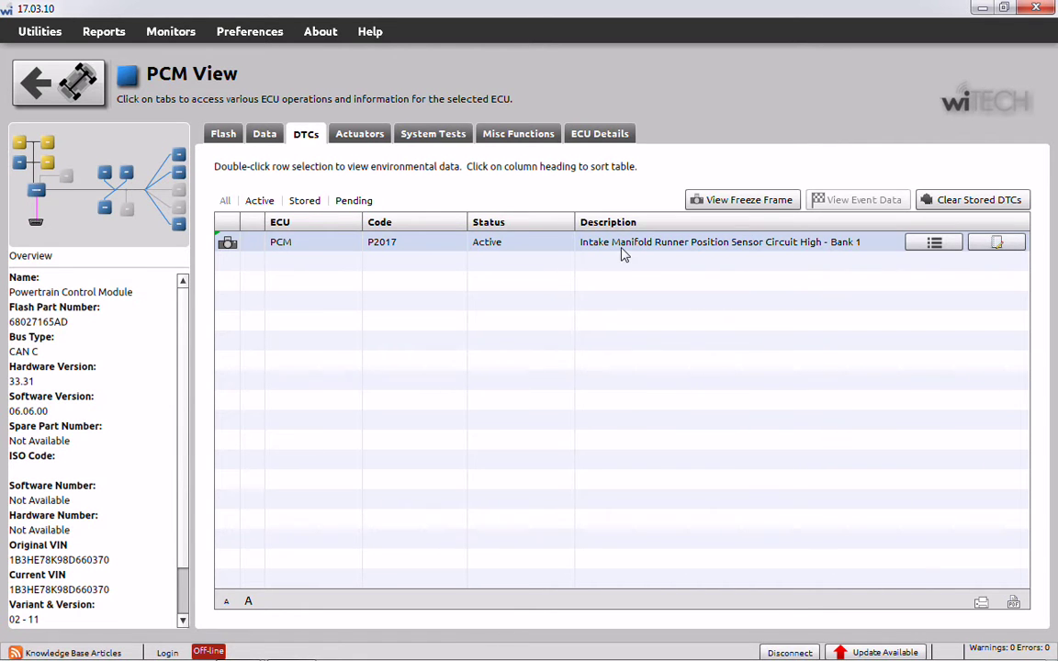
left_click(63, 95)
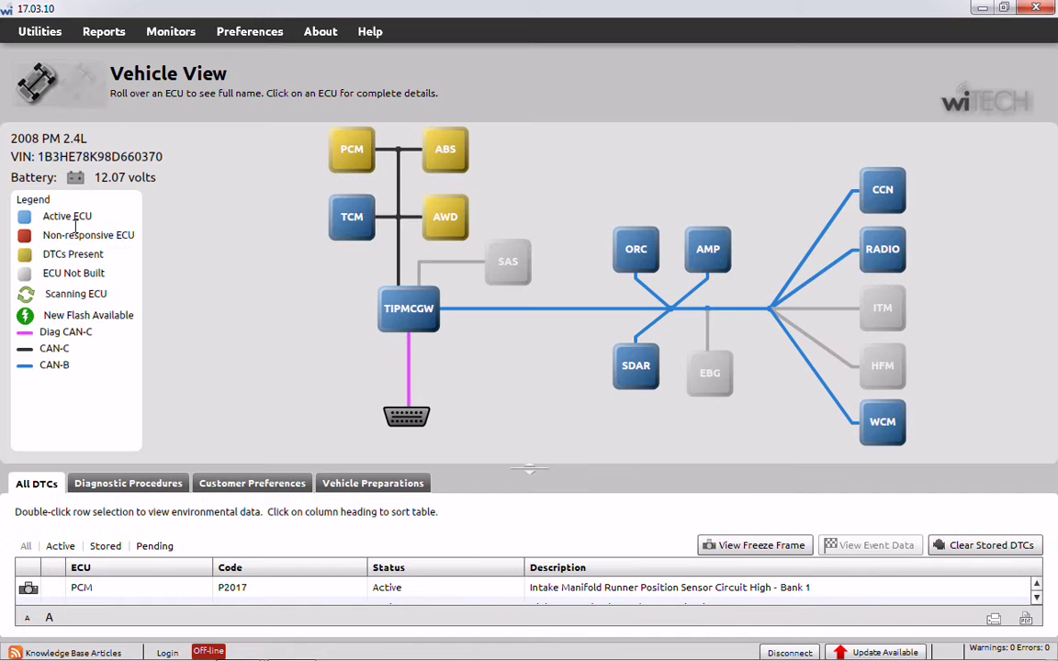
- Open the ABS module's trouble codes, select C102B, then minimize wiTECH
left_click(445, 153)
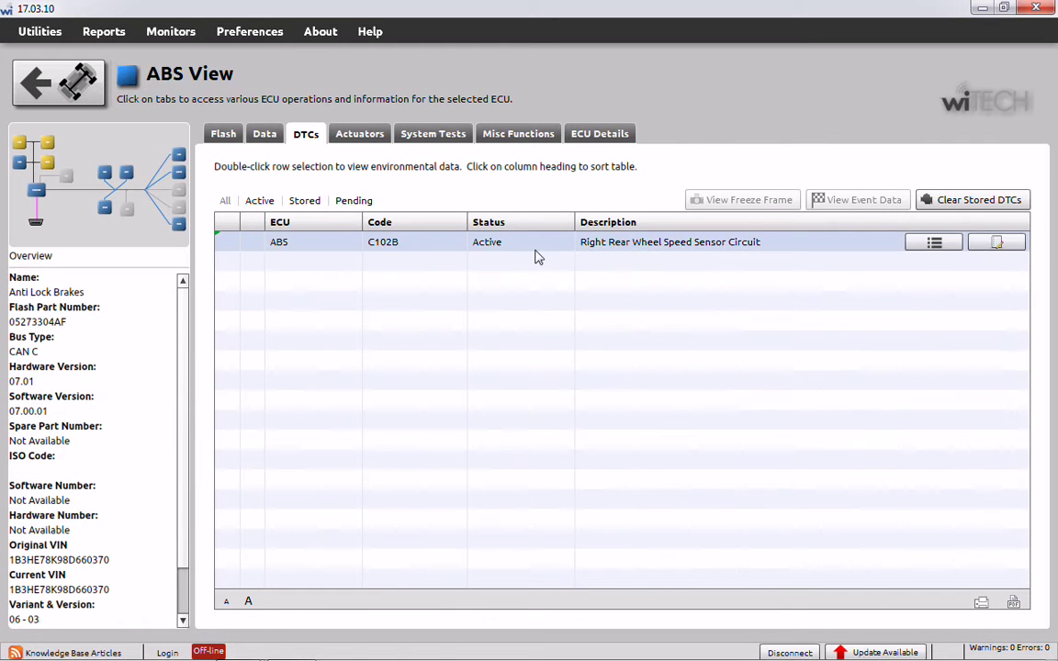
left_click(579, 246)
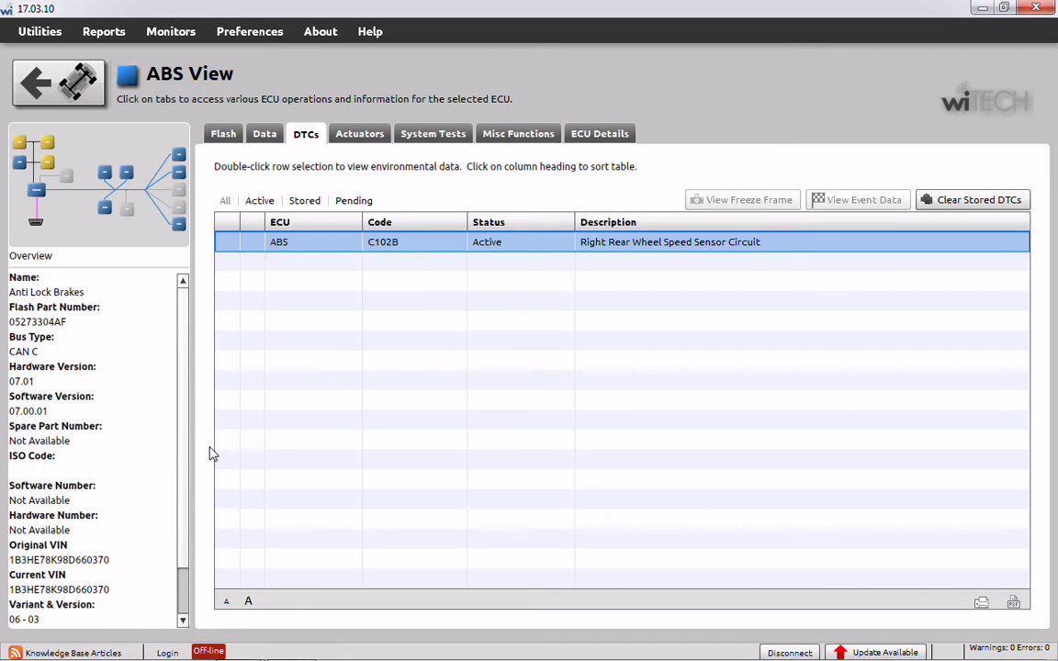
left_click(292, 648)
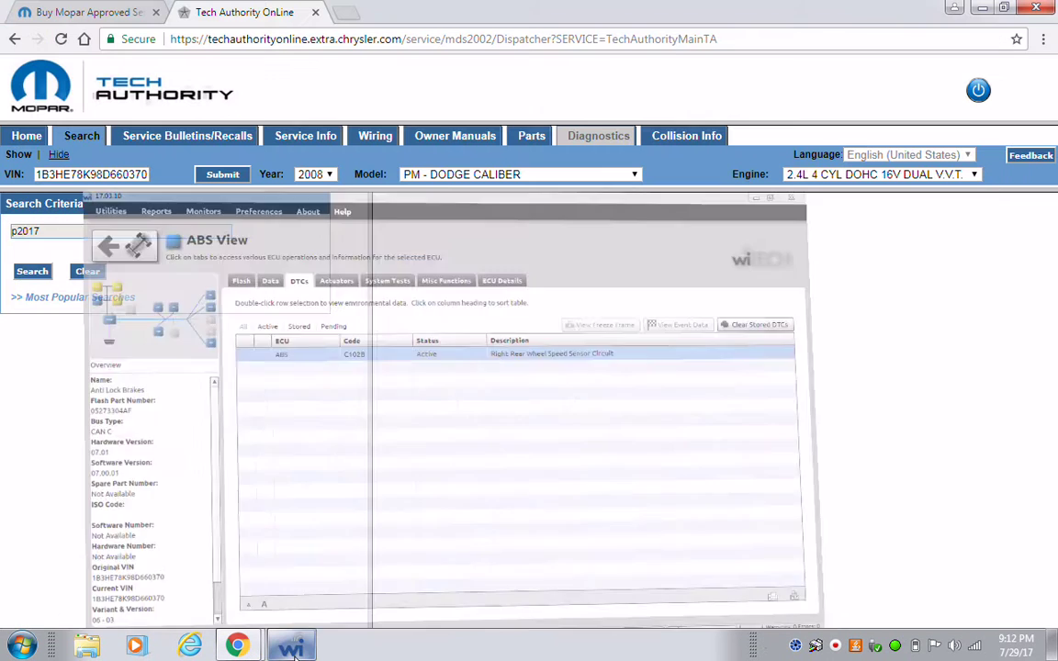
- Replace p2017 with c102b in the search and open the C102B Right Rear Wheel Speed Sensor Circuit procedure
double_click(74, 232)
key("BackSpace")
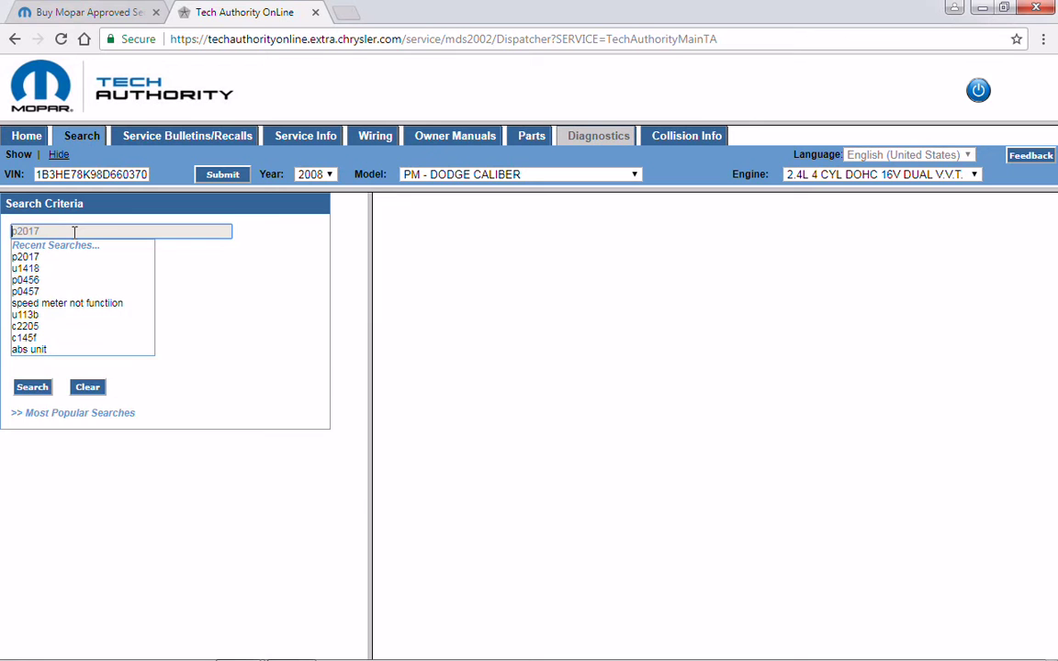
type("c1")
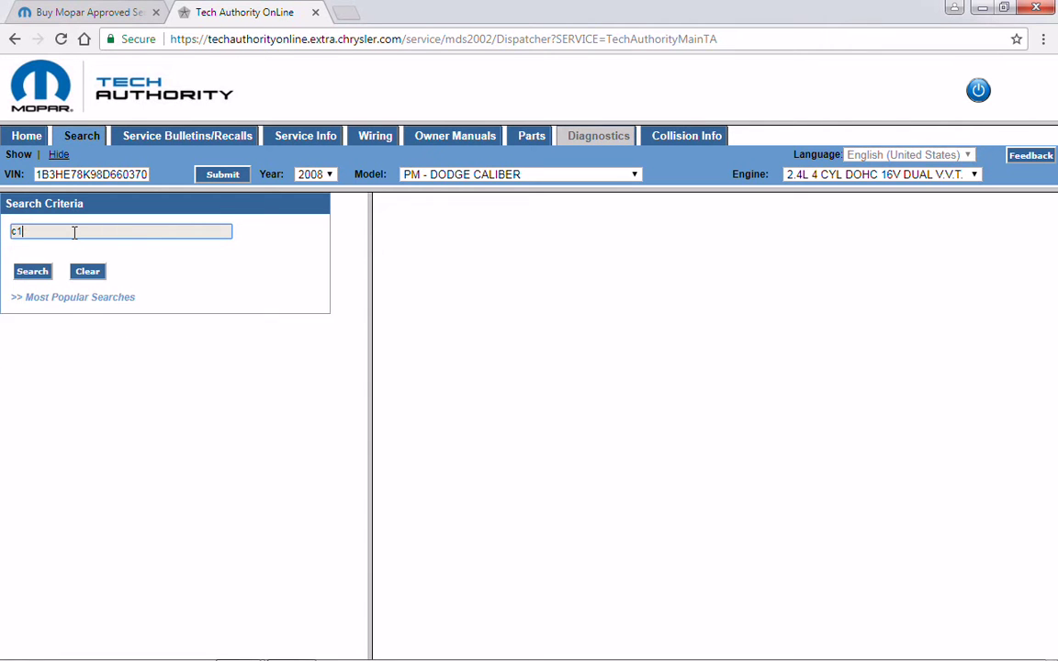
type("02b")
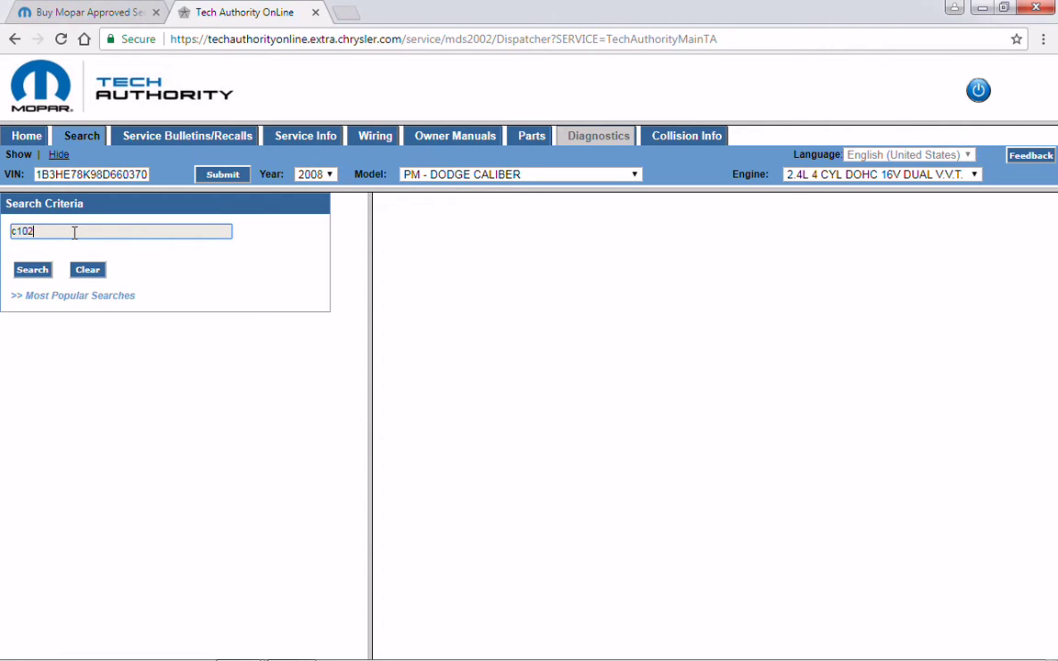
left_click(35, 270)
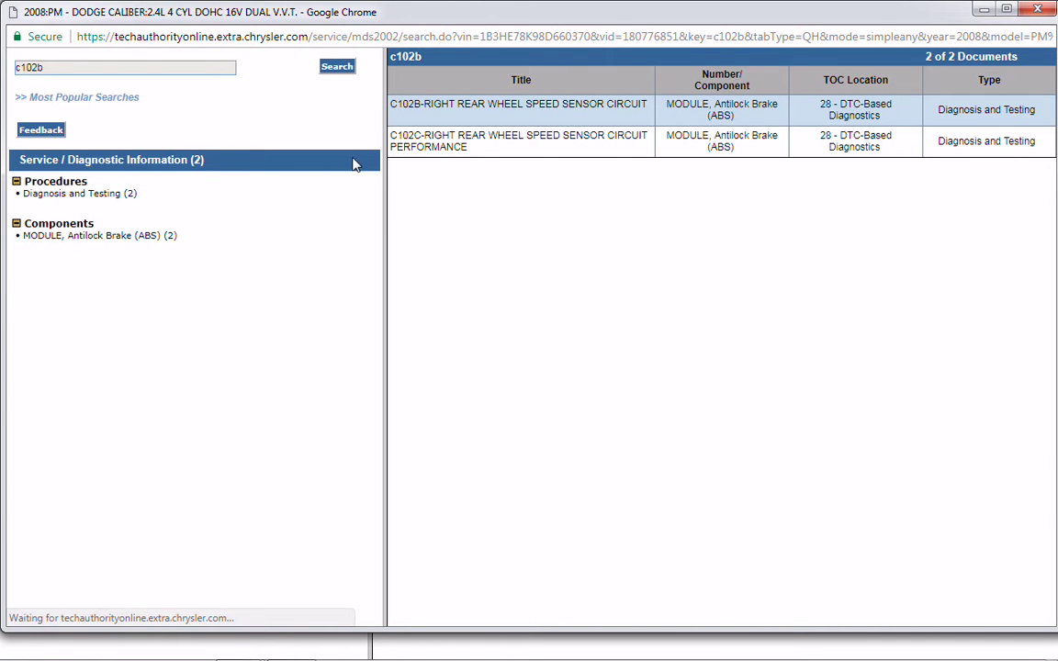
left_click(465, 108)
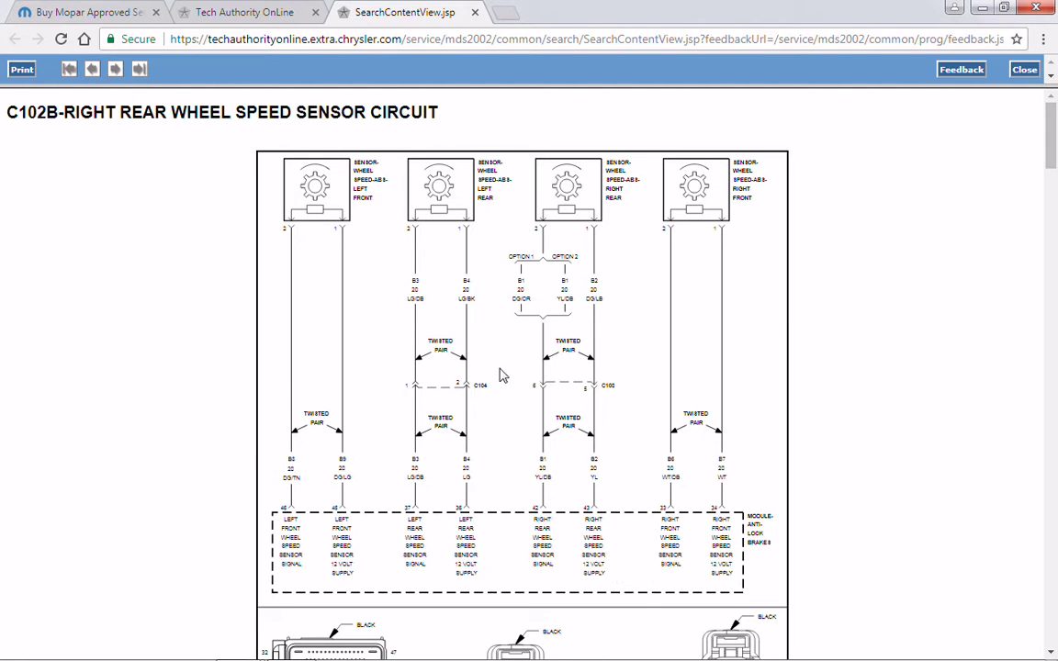
- Read the C102B procedure through step 10 to Test Complete, then close it
left_click_drag(1052, 652, 1052, 653)
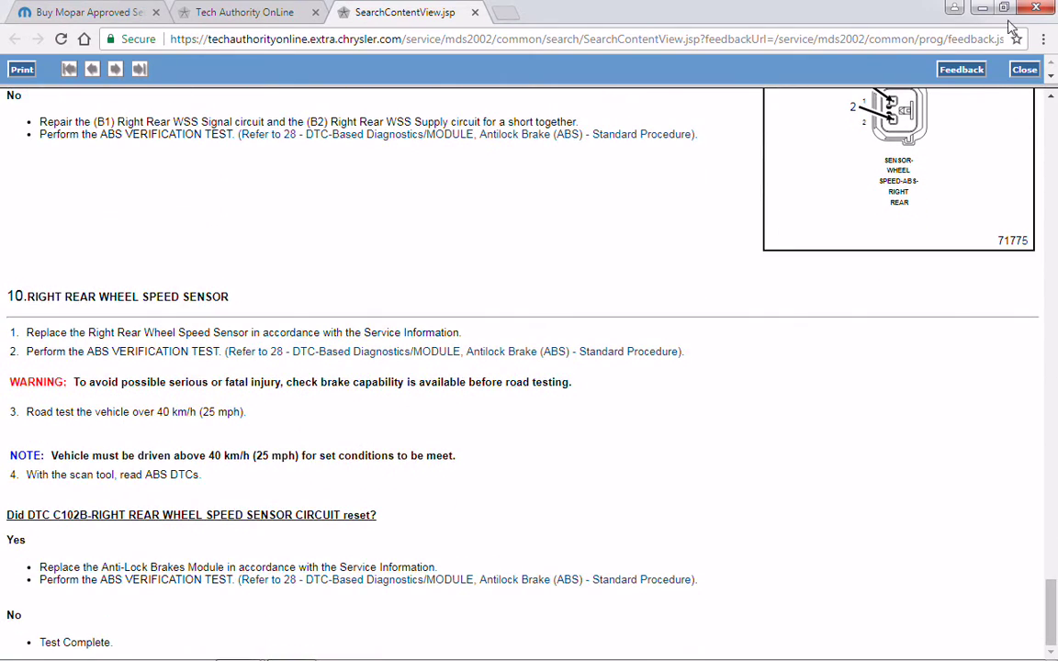
left_click(1025, 71)
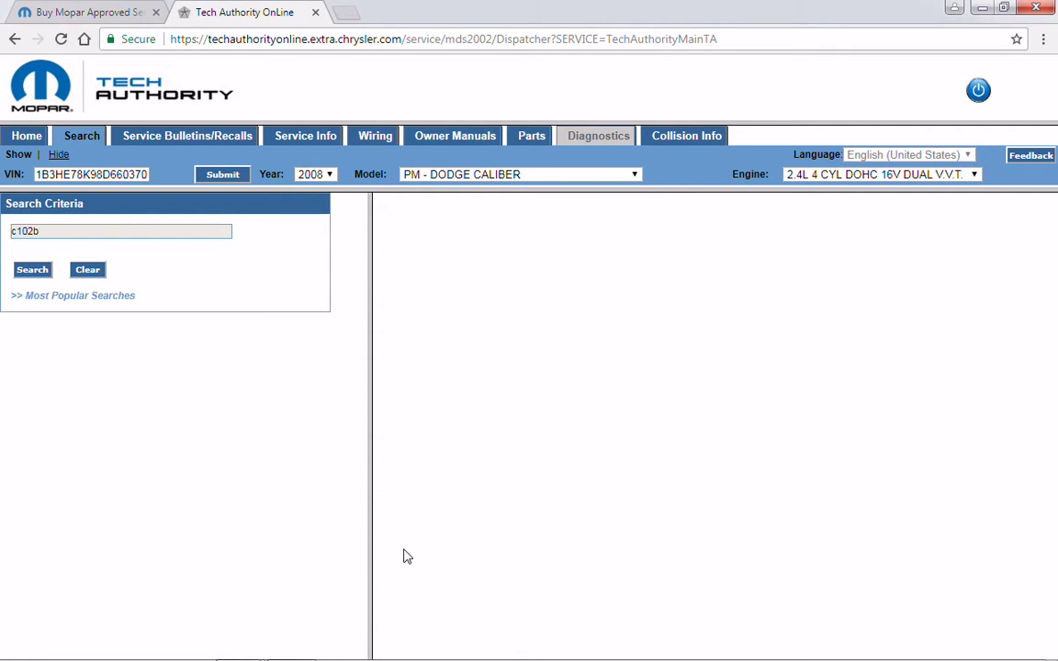
- Bring wiTECH's ABS view forward and return to the 2008 PM 2.4L Vehicle View
mouse_move(261, 648)
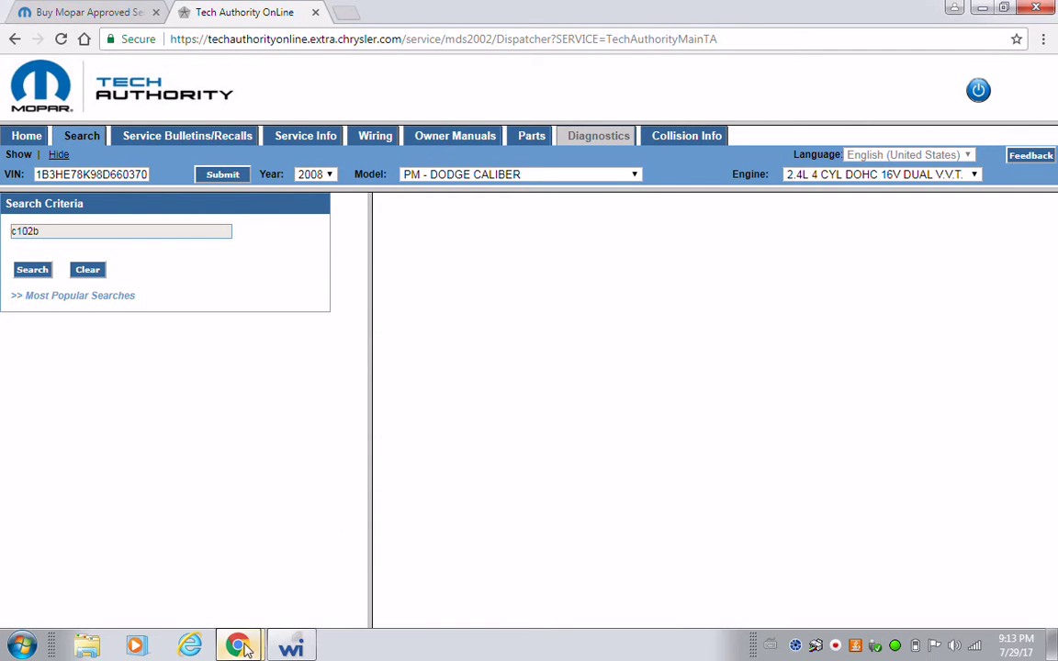
left_click(290, 648)
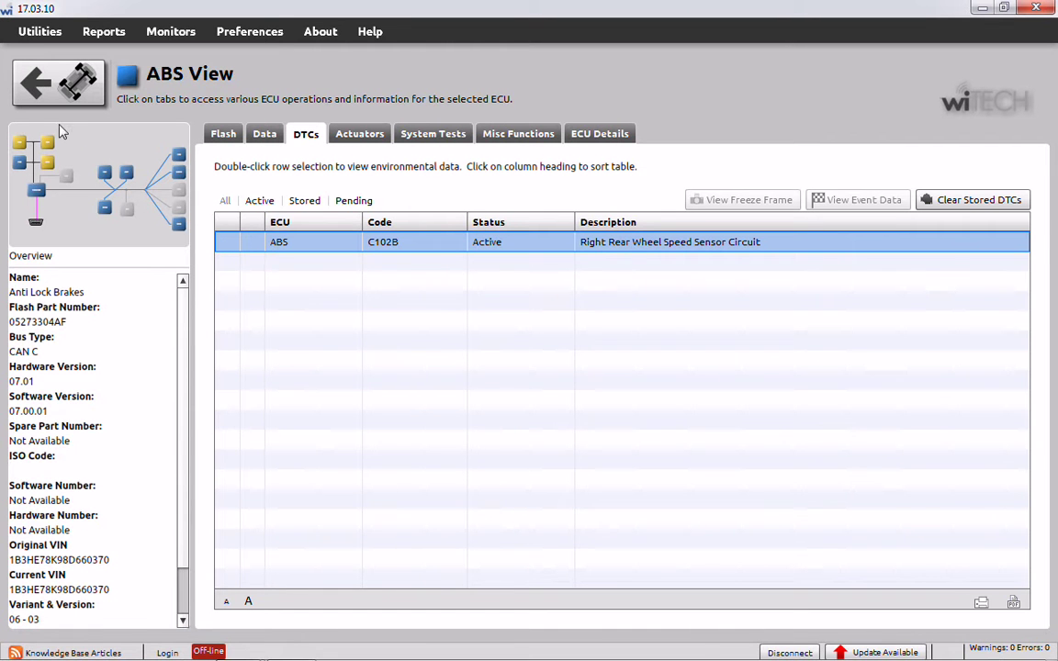
left_click(83, 82)
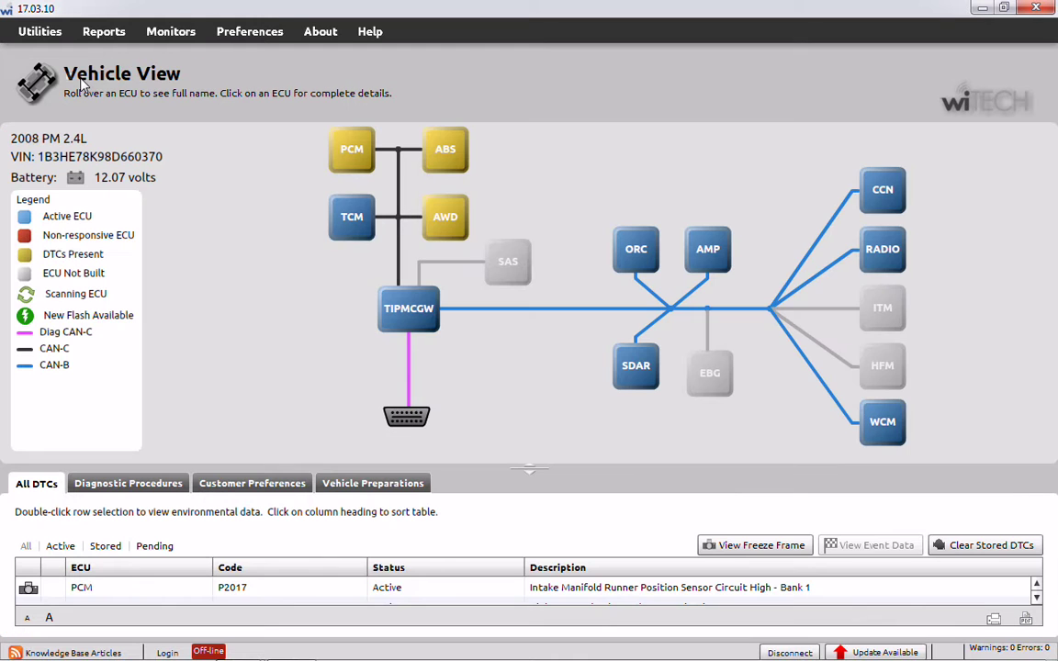
- Open the AWD module's trouble codes, showing active C2208 AWD ECU Internal, and bring up the browser previews
left_click(445, 220)
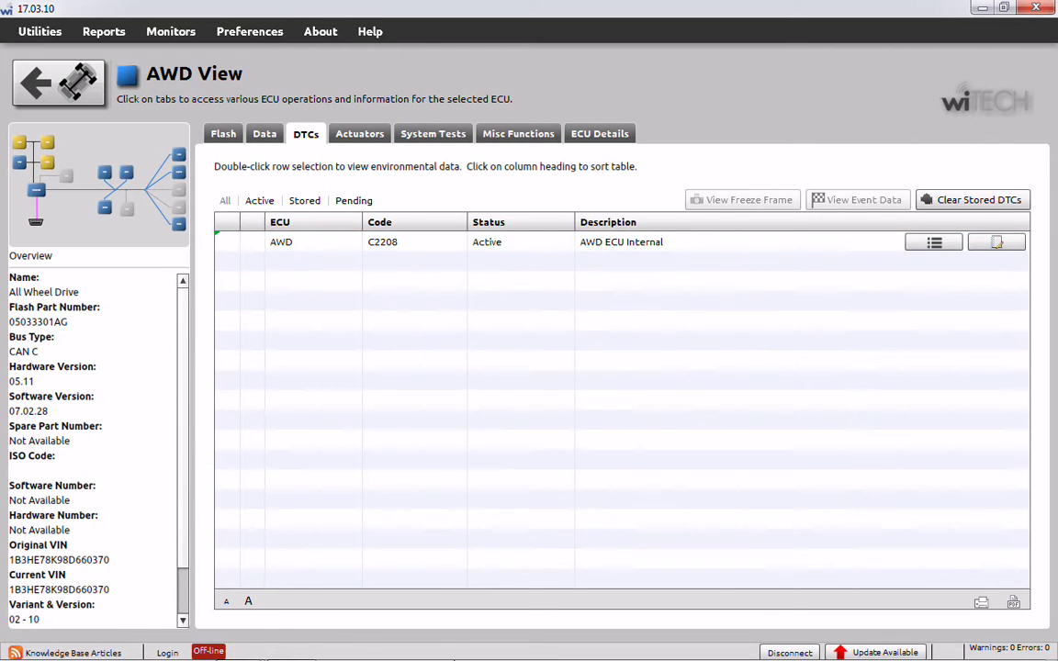
mouse_move(301, 645)
mouse_move(245, 646)
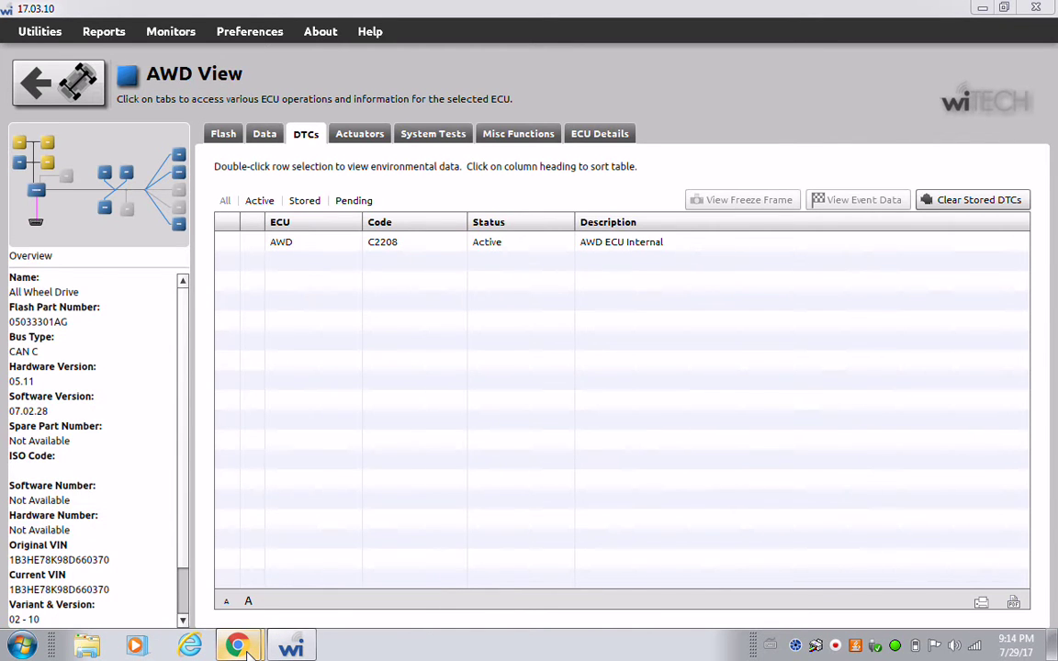
left_click(240, 647)
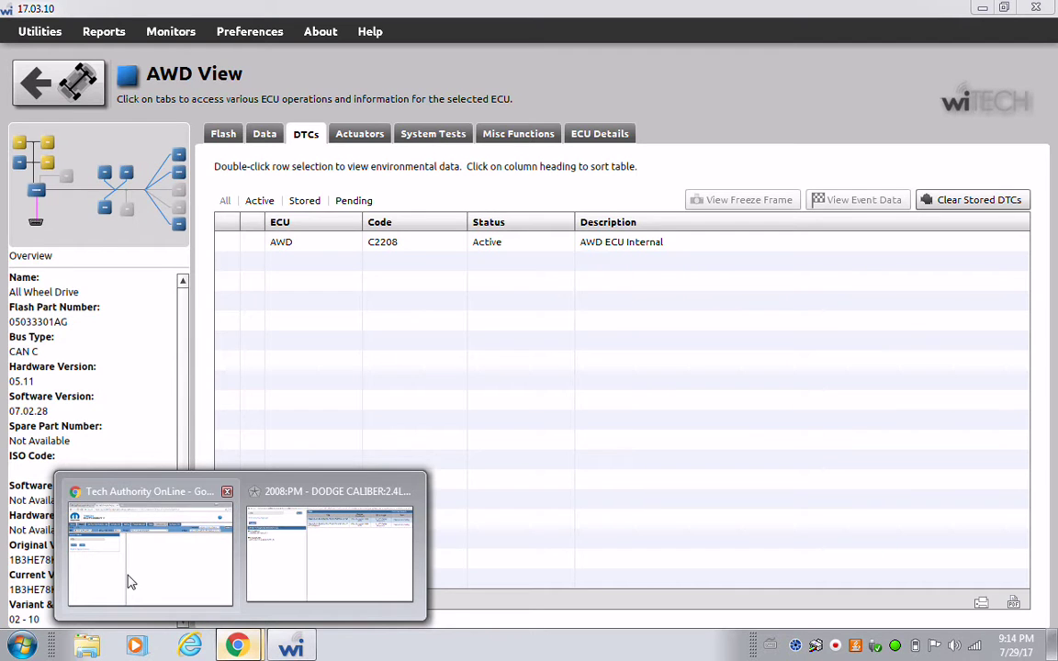
- Replace c102b with c2208 in the TechAuthority search and open the C2208-AWD ECU INTERNAL result
left_click(130, 579)
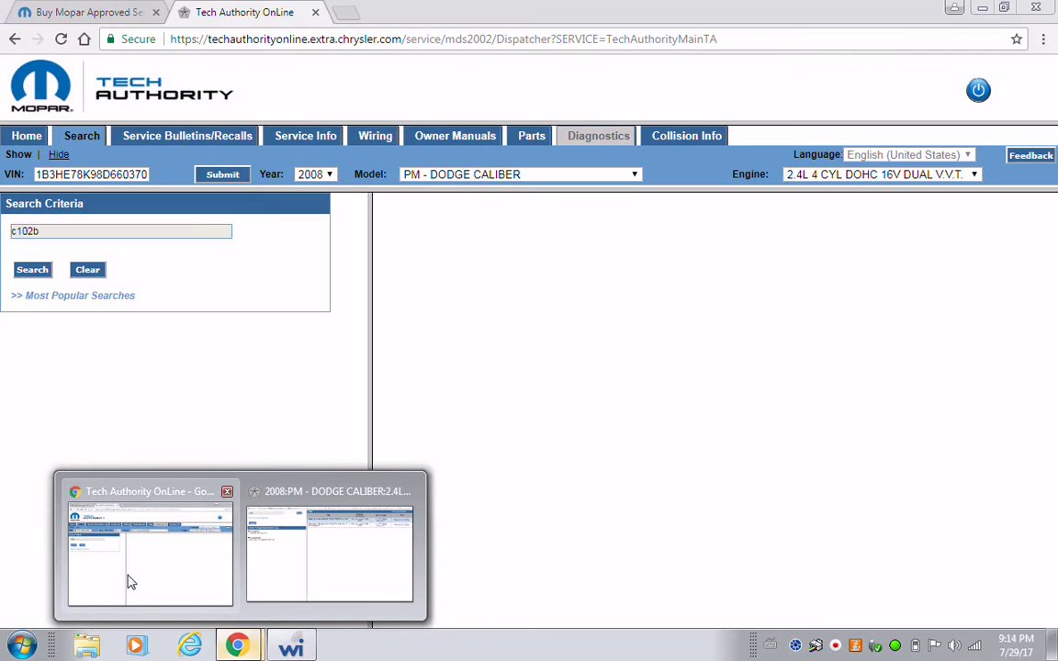
double_click(105, 231)
type("c")
key("BackSpace")
type("c2208")
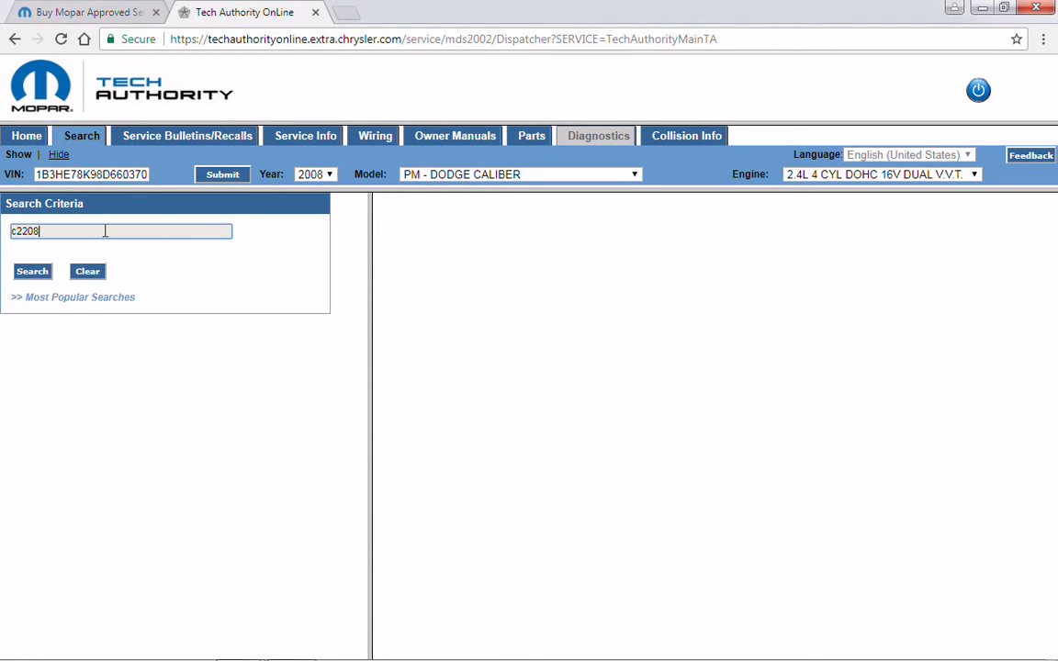
left_click(32, 270)
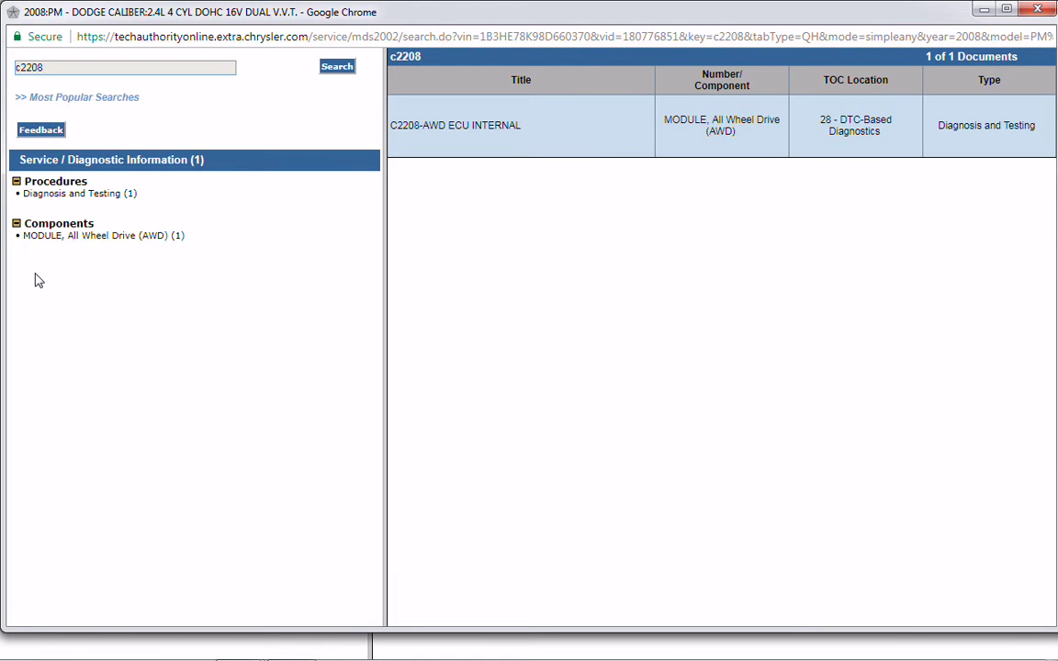
left_click(466, 129)
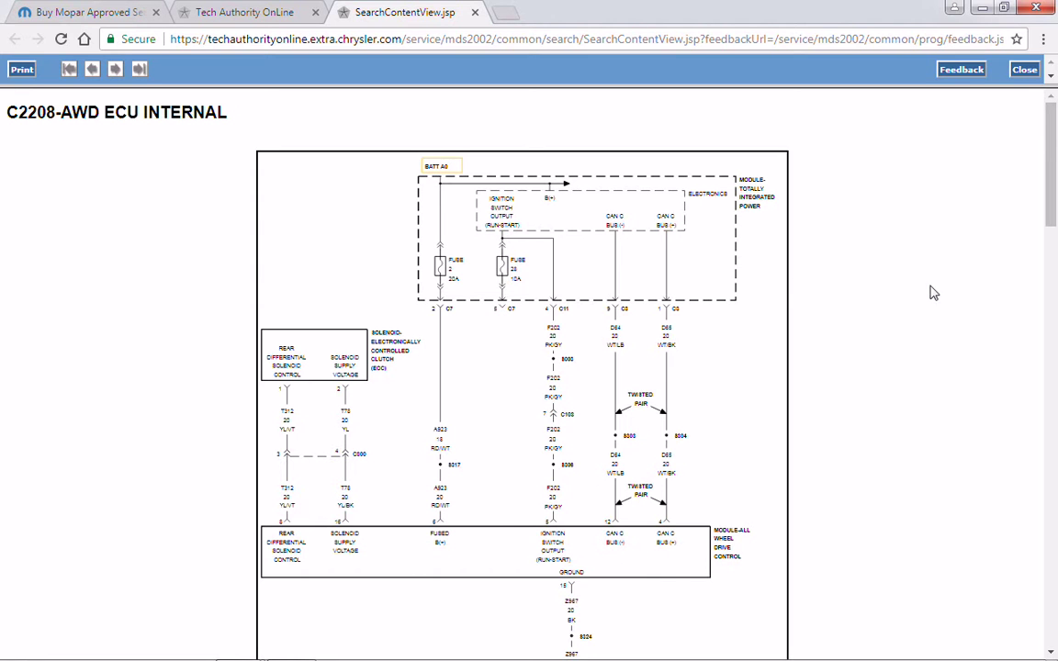
- Scroll the C2208 AWD ECU Internal procedure down to step 5, Test Complete, then close it
left_click_drag(1049, 221, 1029, 523)
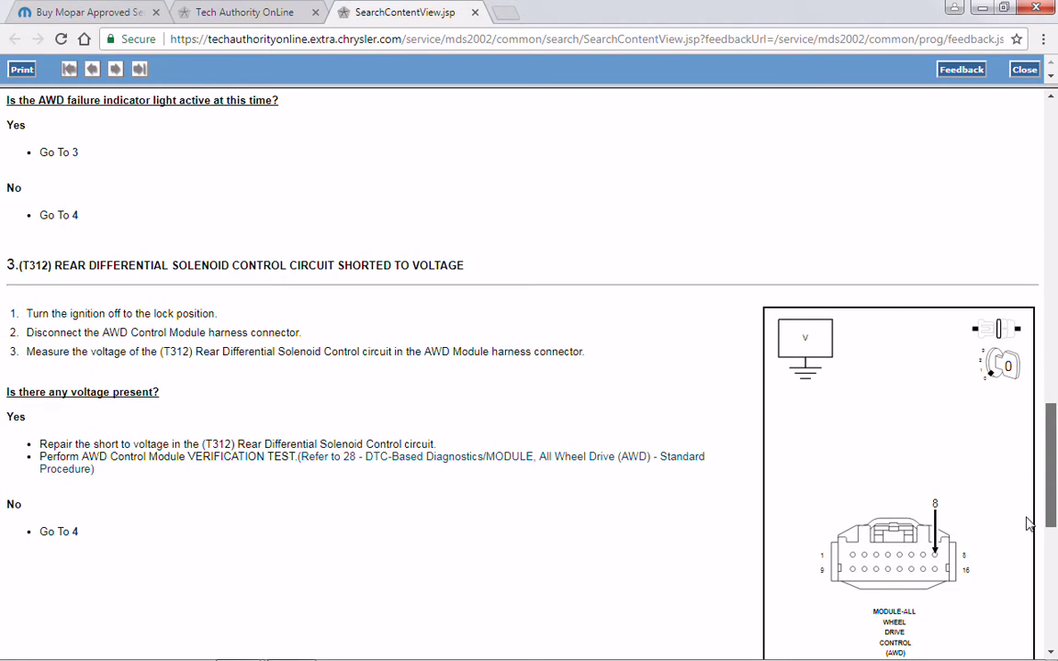
left_click_drag(1029, 523, 1025, 568)
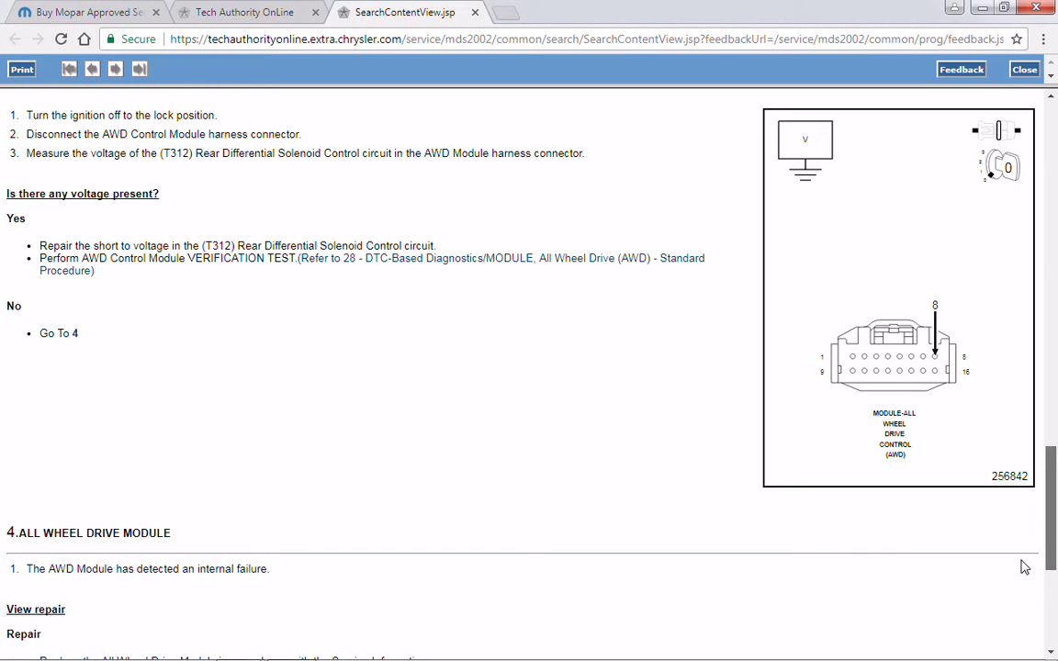
left_click_drag(1025, 567, 1019, 657)
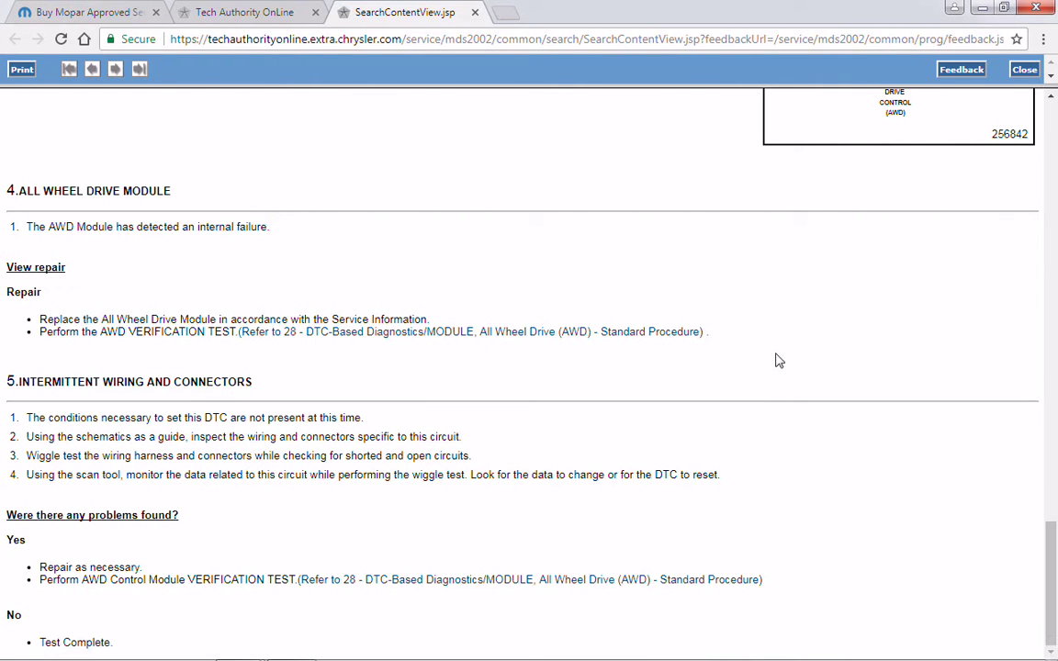
left_click(1024, 70)
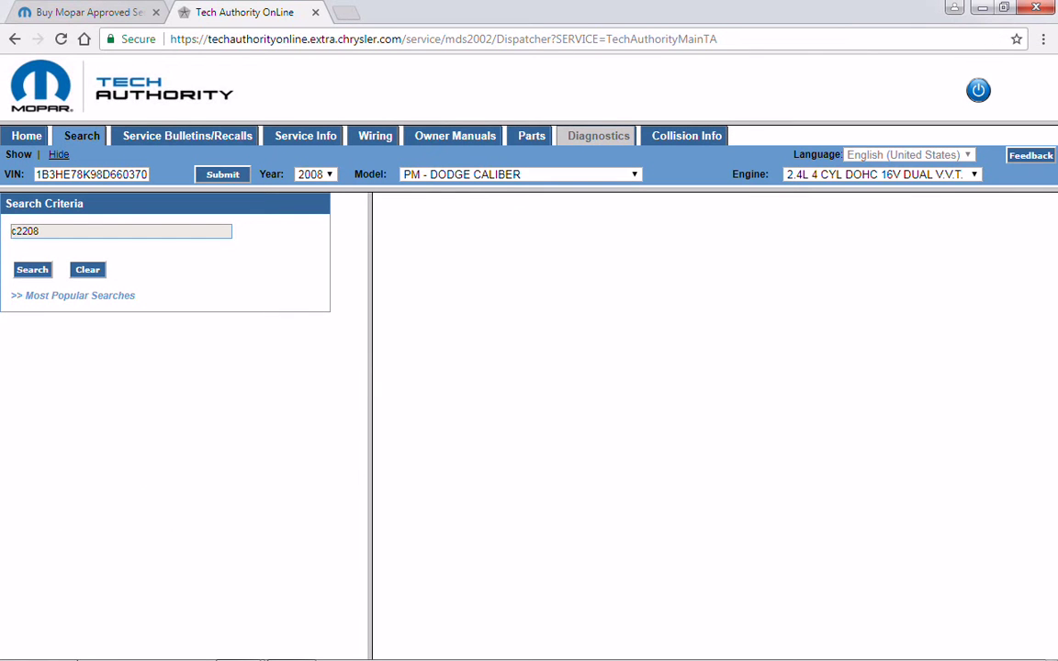
- Return to wiTECH and select the AWD module's C2208 trouble code
mouse_move(166, 654)
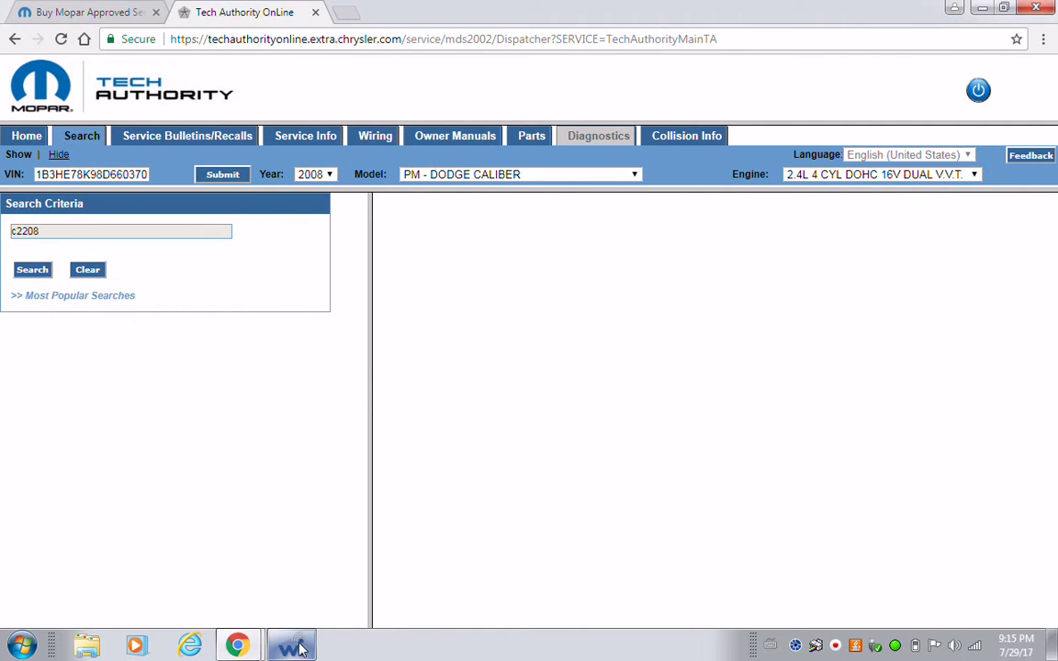
mouse_move(302, 647)
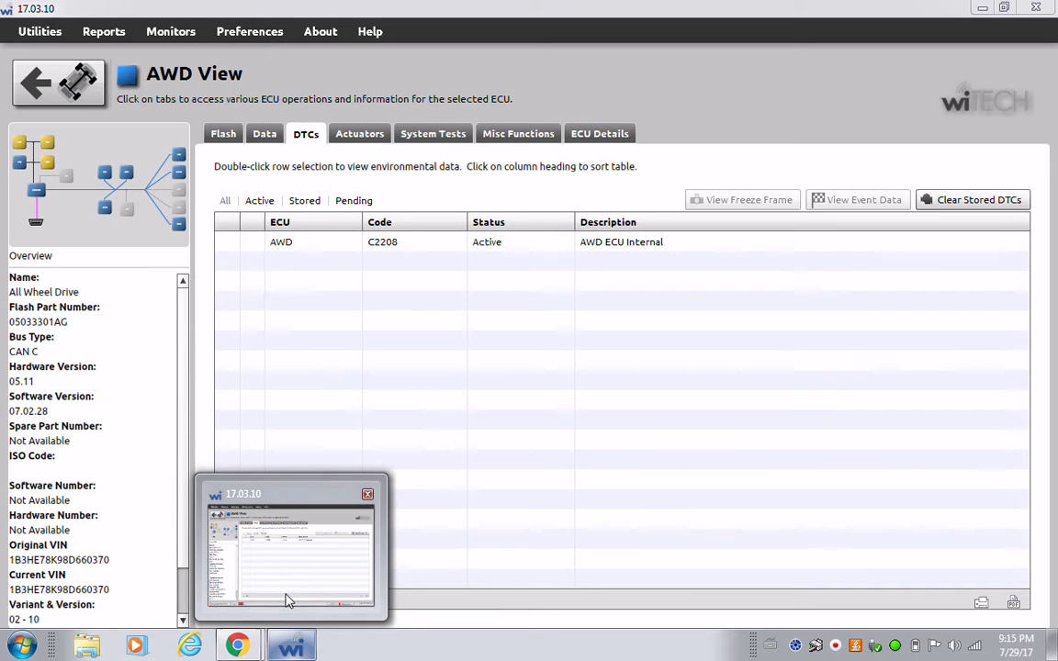
left_click(287, 600)
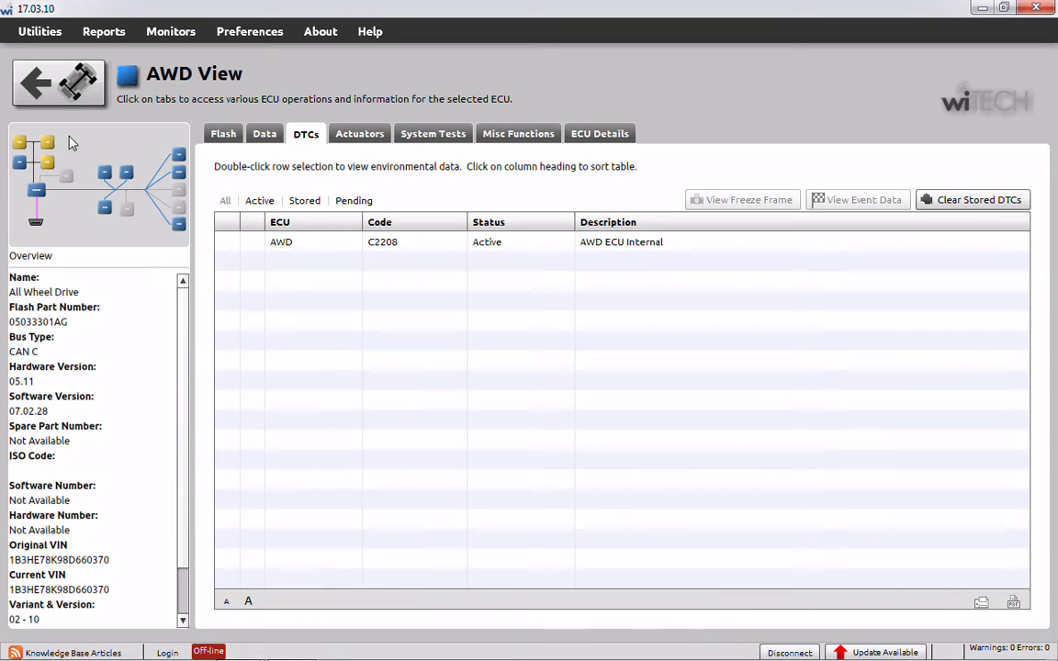
left_click(233, 243)
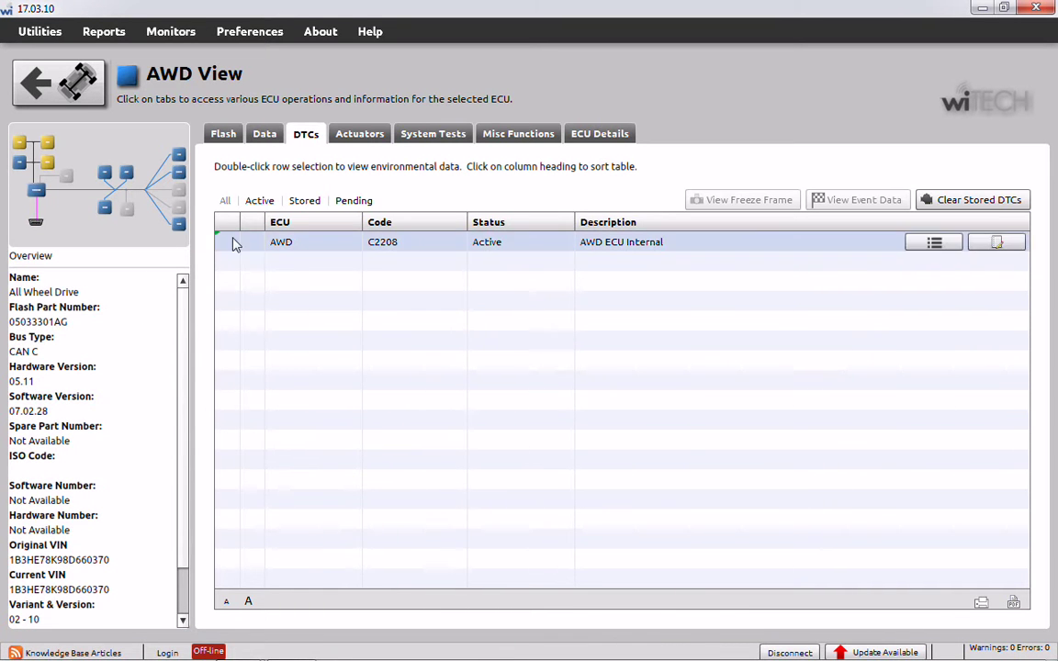
- Compare the ABS, PCM and AWD module codes, ending on ABS's active C102B
left_click(47, 147)
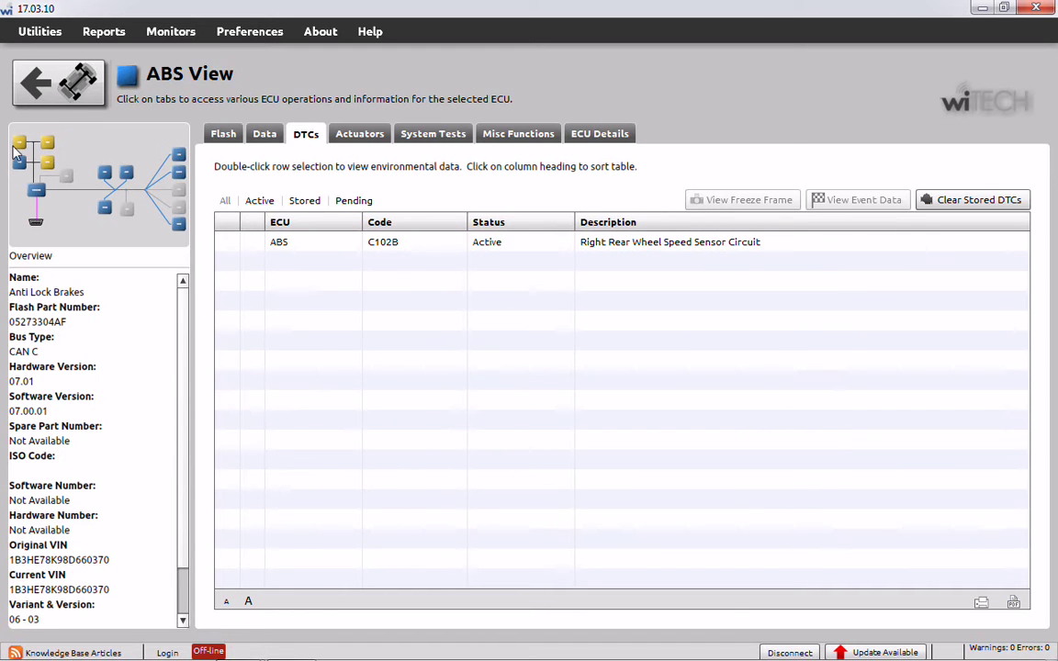
left_click(20, 145)
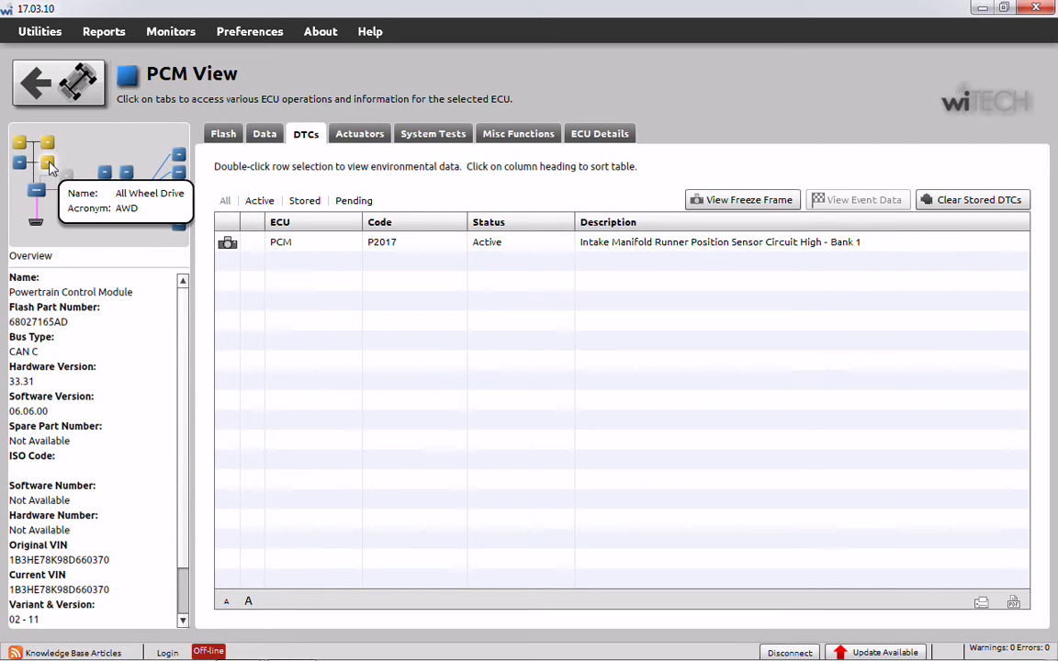
left_click(49, 164)
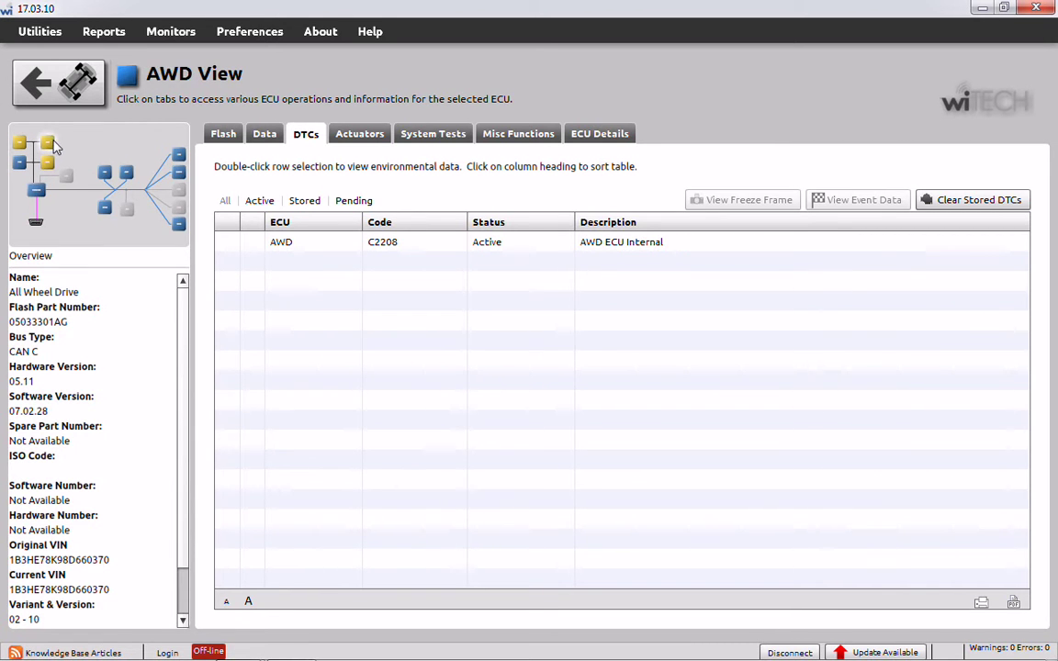
left_click(51, 143)
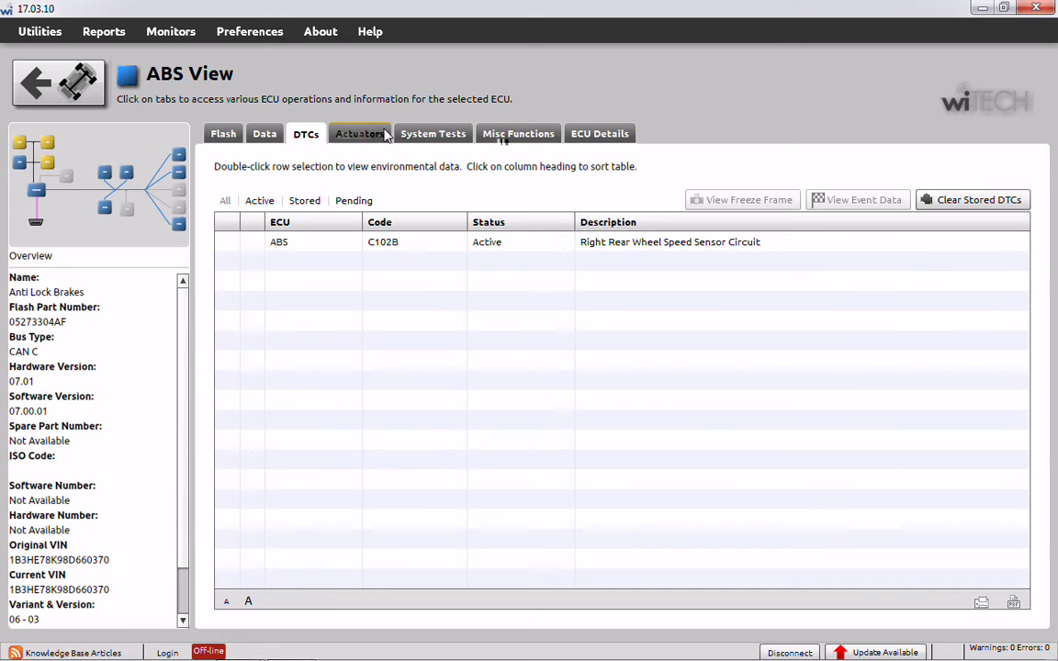
- Check the ABS live data down to the brake switch readings, then go back to Vehicle View
left_click(264, 136)
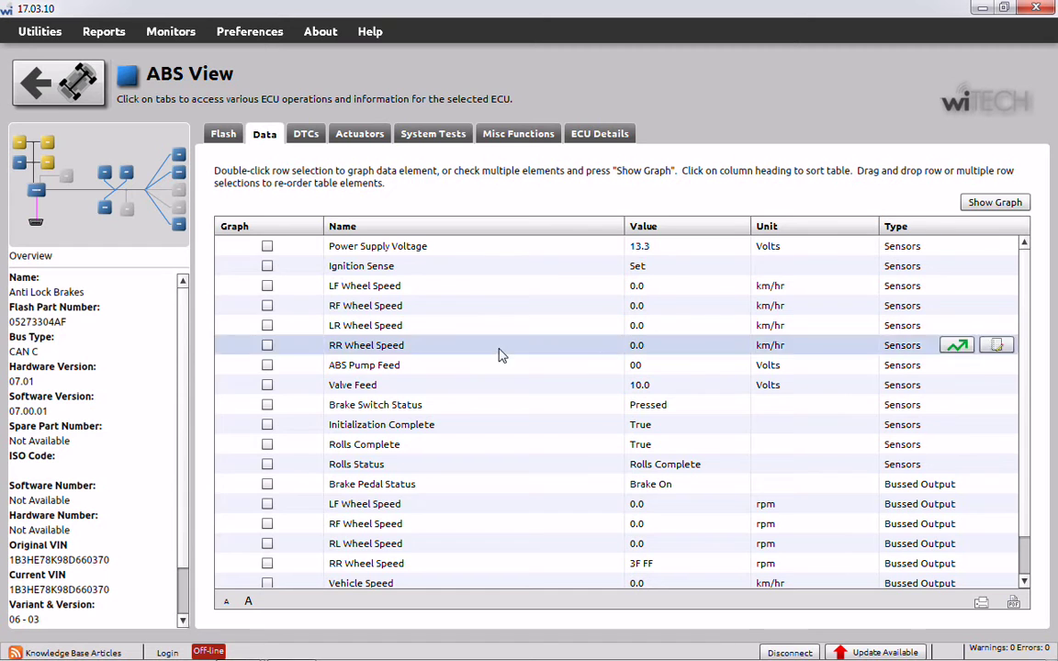
left_click(1025, 584)
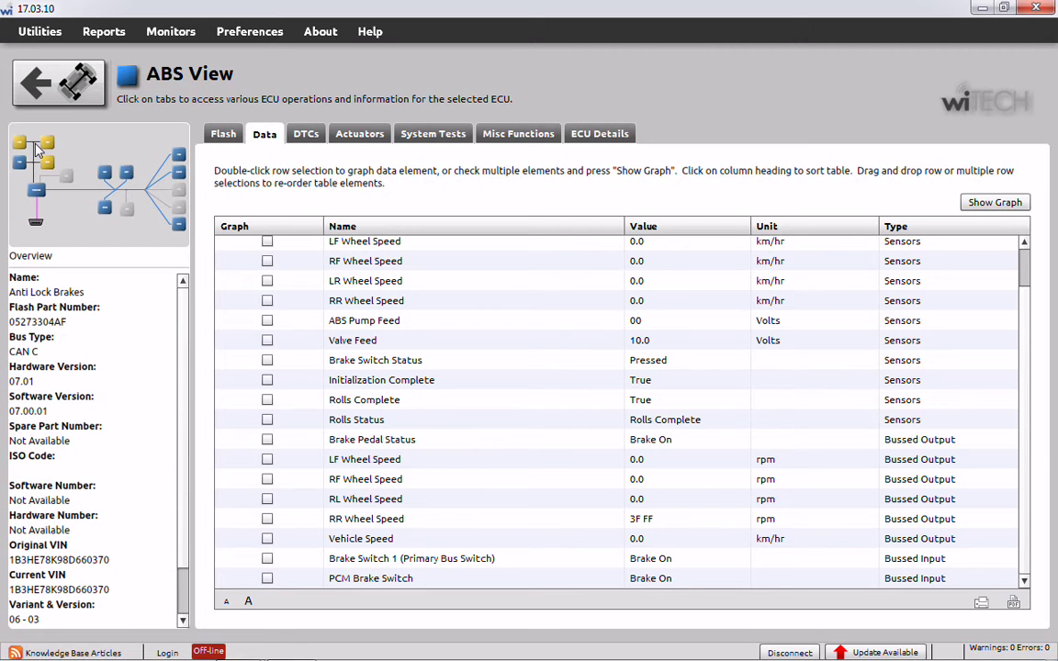
left_click(64, 86)
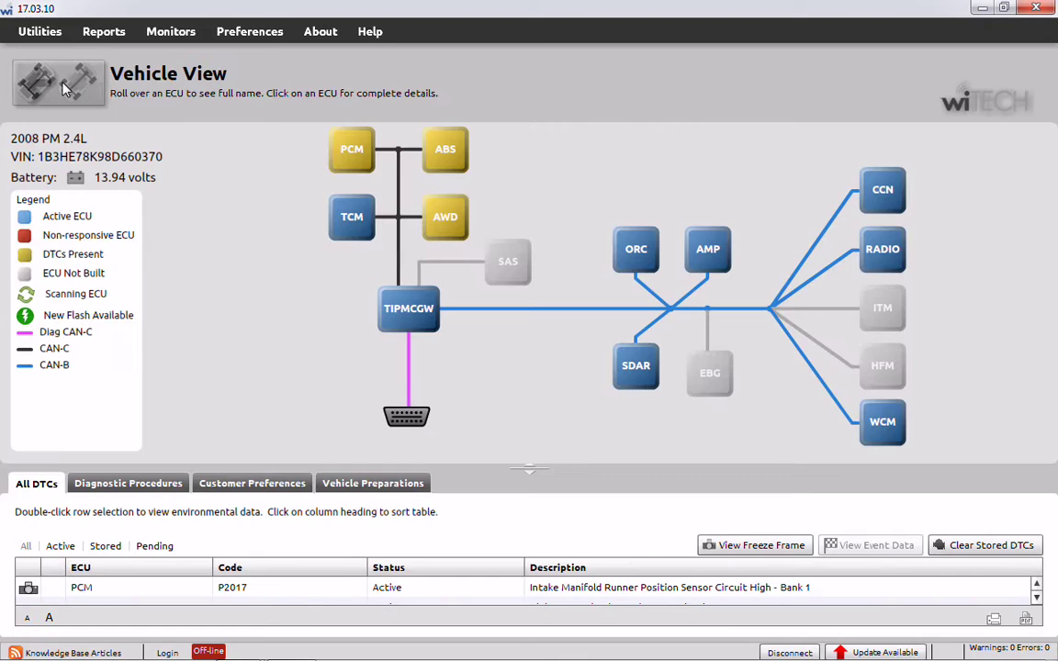
left_click(351, 149)
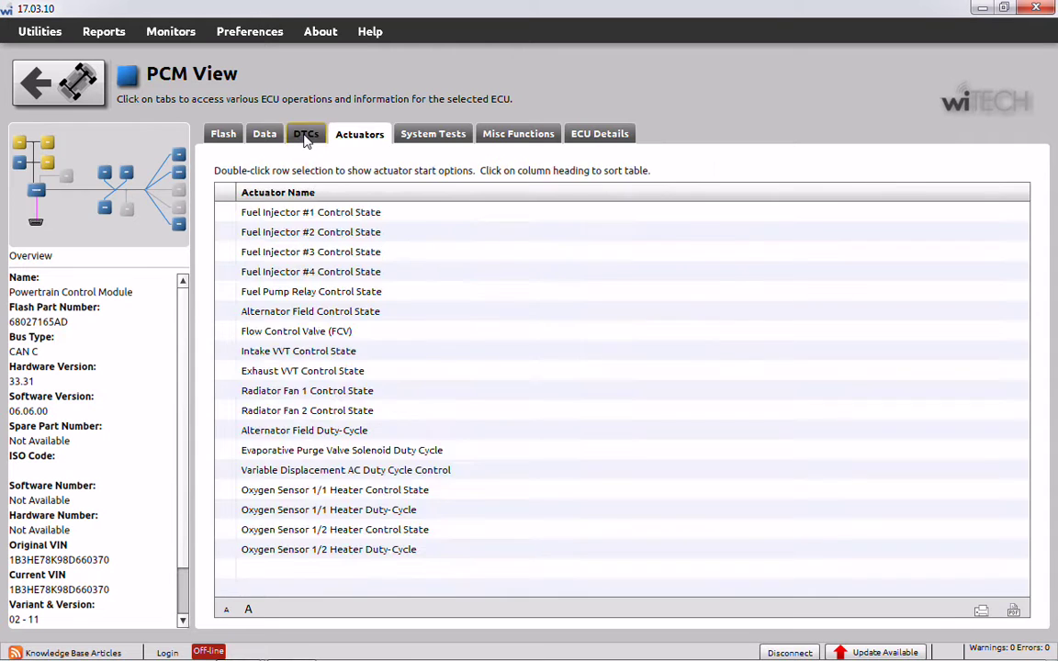
left_click(306, 135)
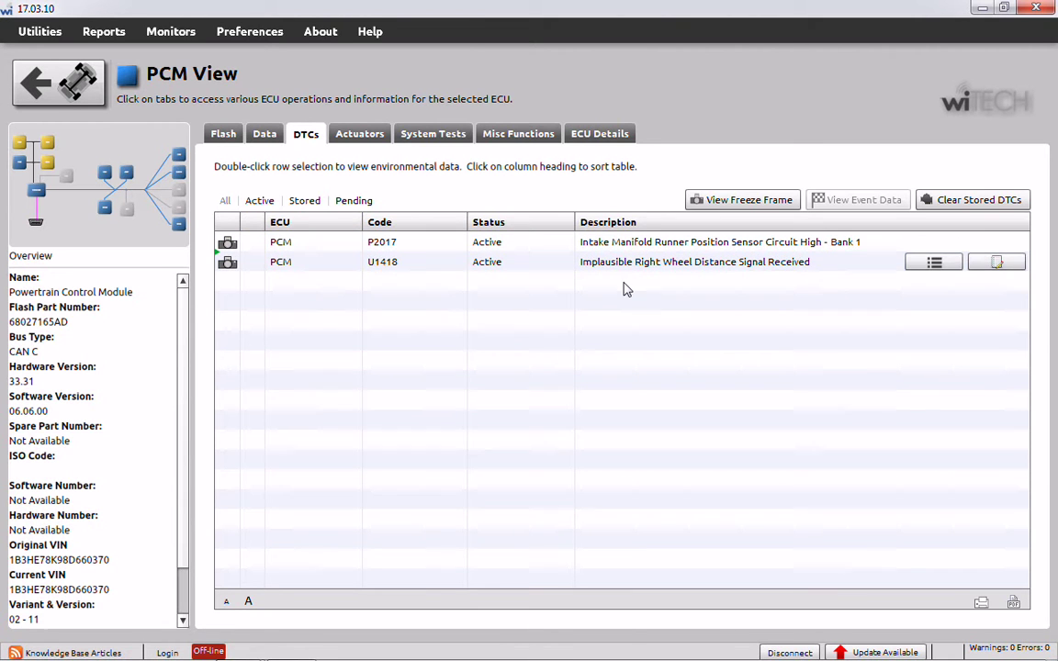
left_click(48, 166)
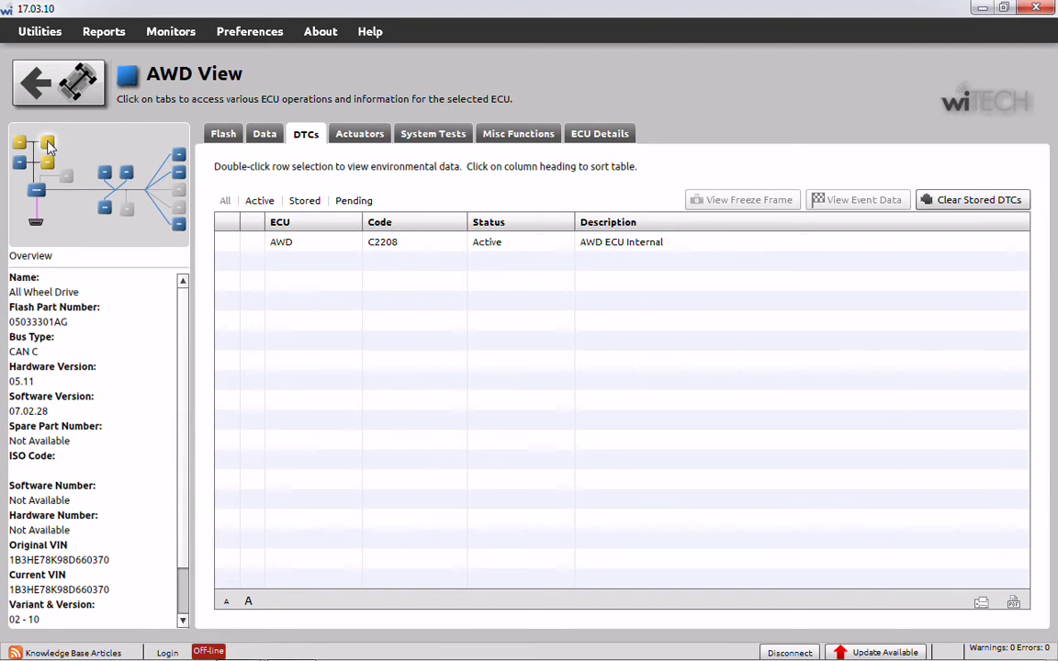
left_click(49, 144)
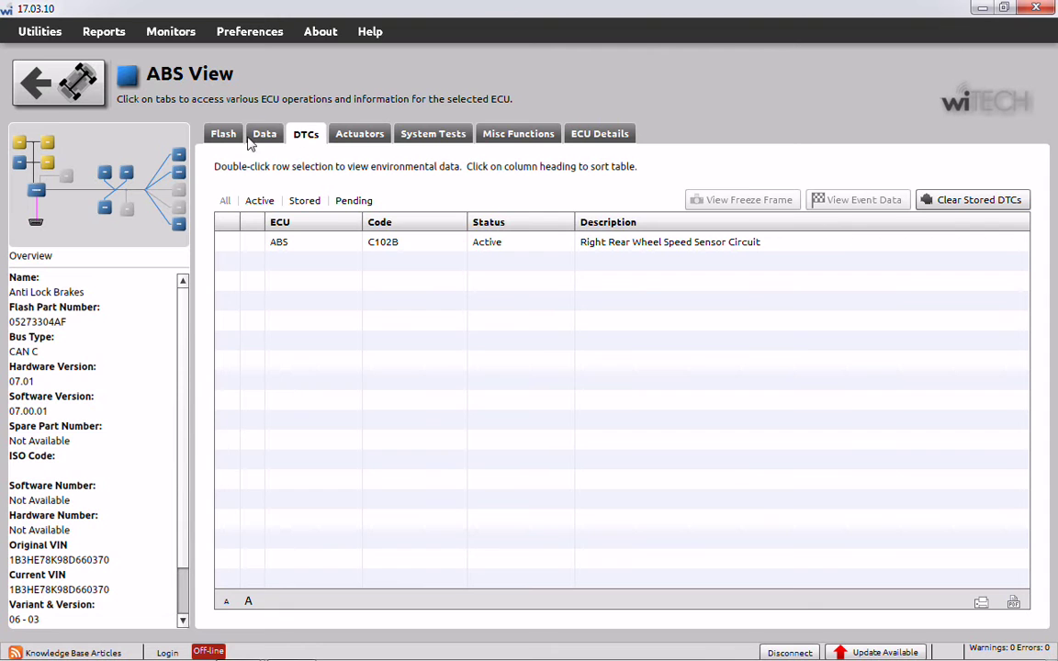
left_click(82, 79)
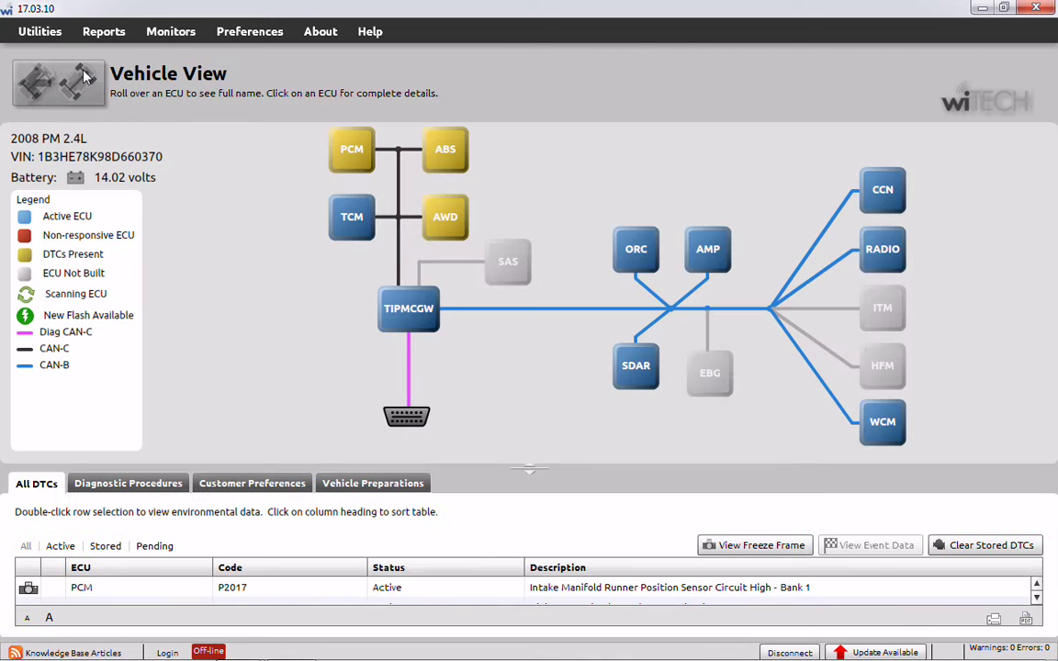
left_click(1036, 598)
left_click(1036, 598)
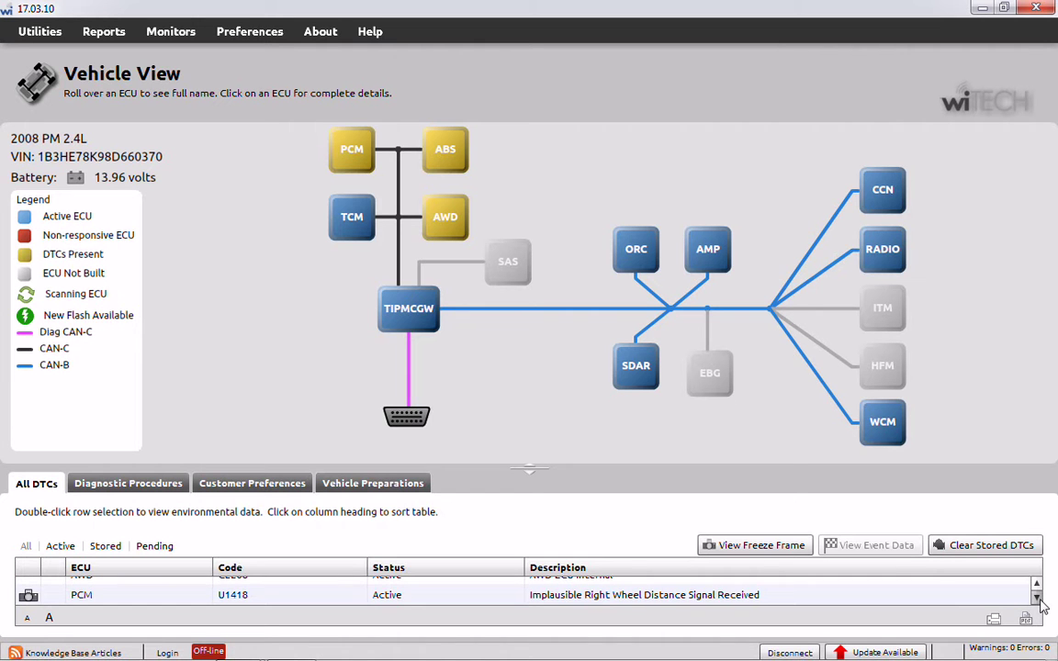
left_click(1036, 589)
left_click(1037, 589)
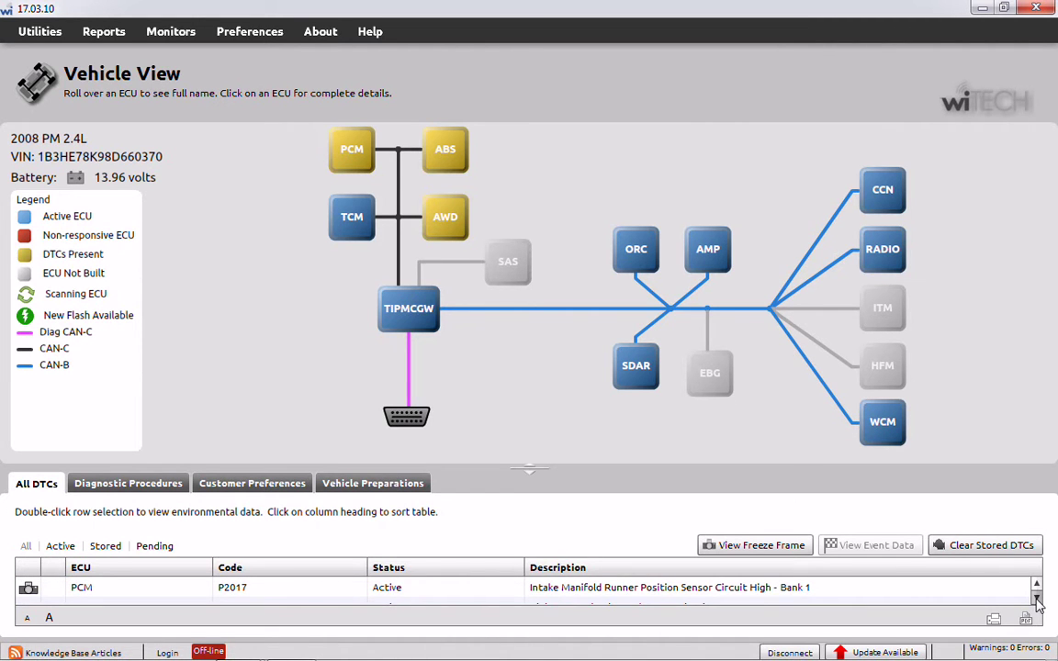
left_click(1036, 599)
left_click(1036, 599)
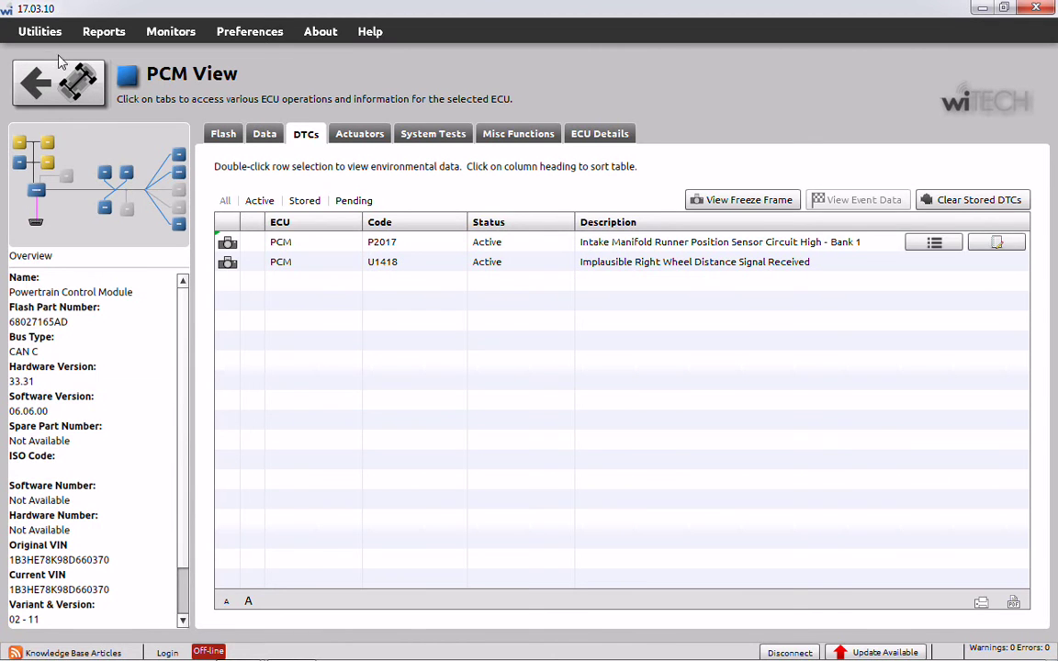
left_click(65, 85)
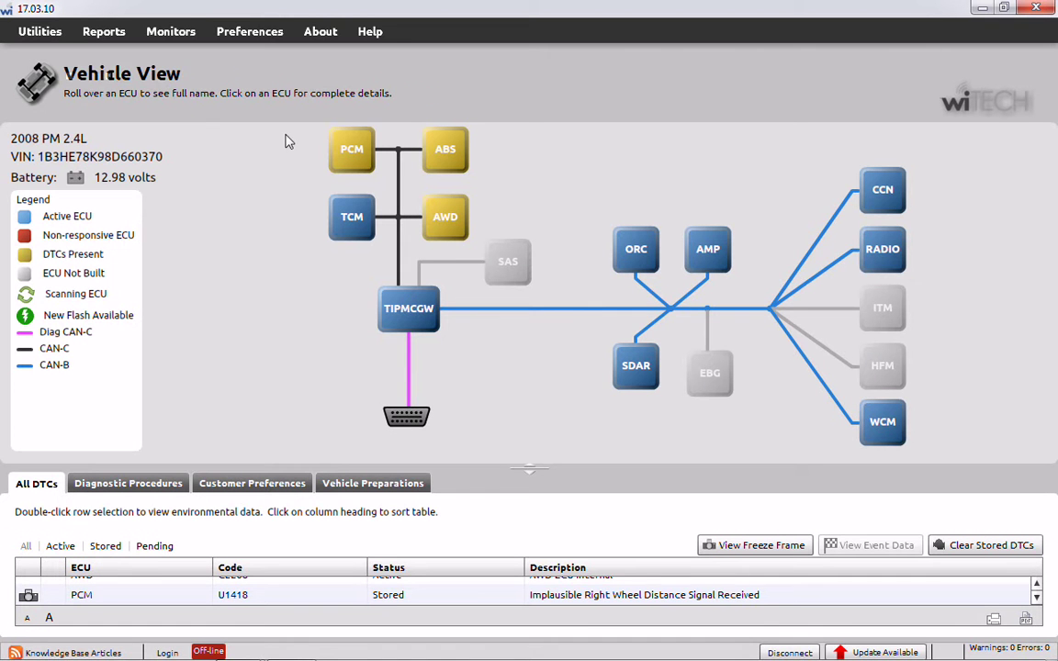
left_click(1036, 587)
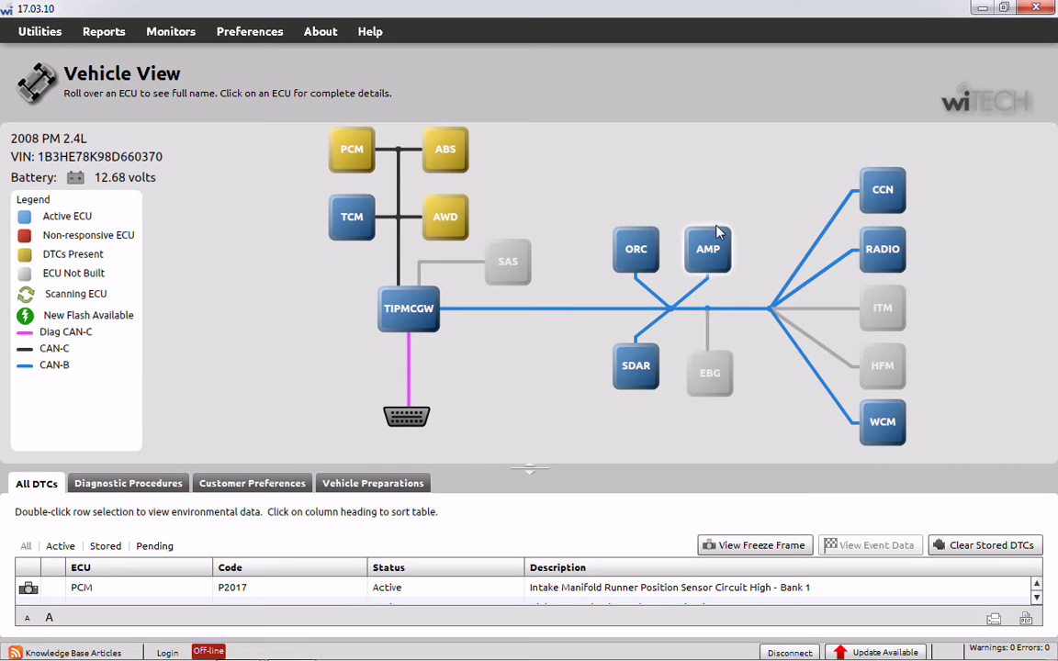
- Clear and confirm all stored DTCs, then minimize wiTECH to show the Tech Authority search
left_click(984, 545)
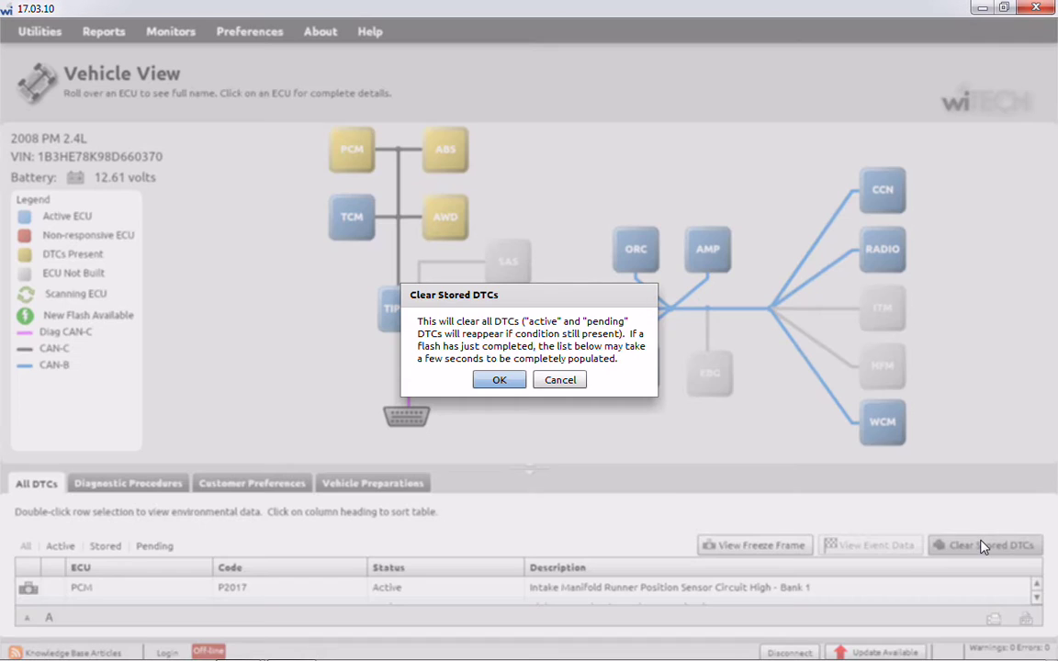
left_click(494, 381)
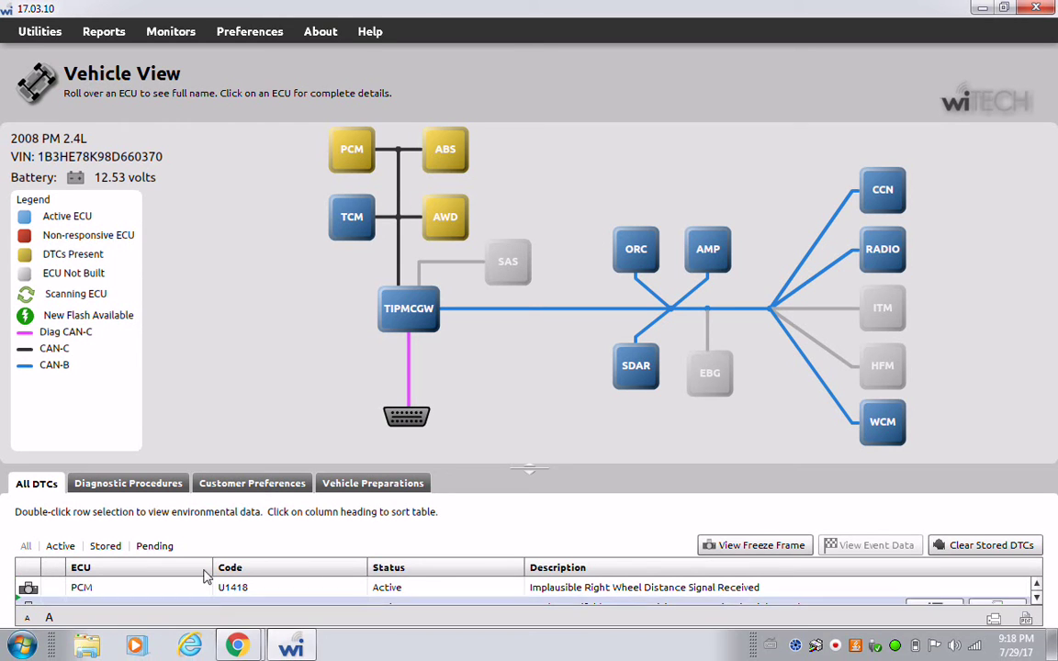
left_click(292, 646)
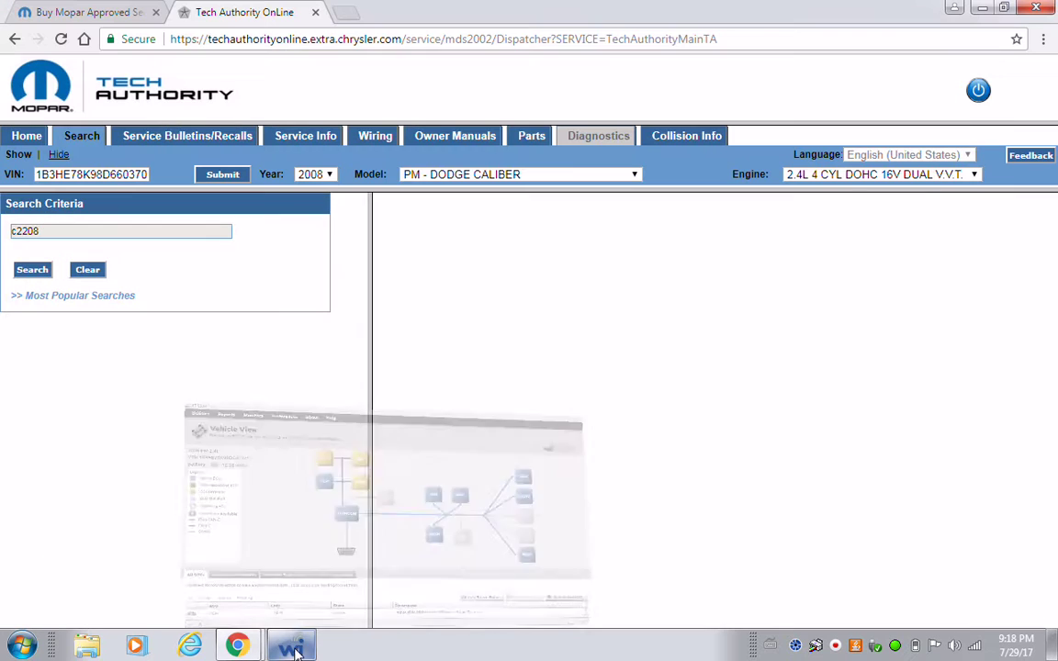